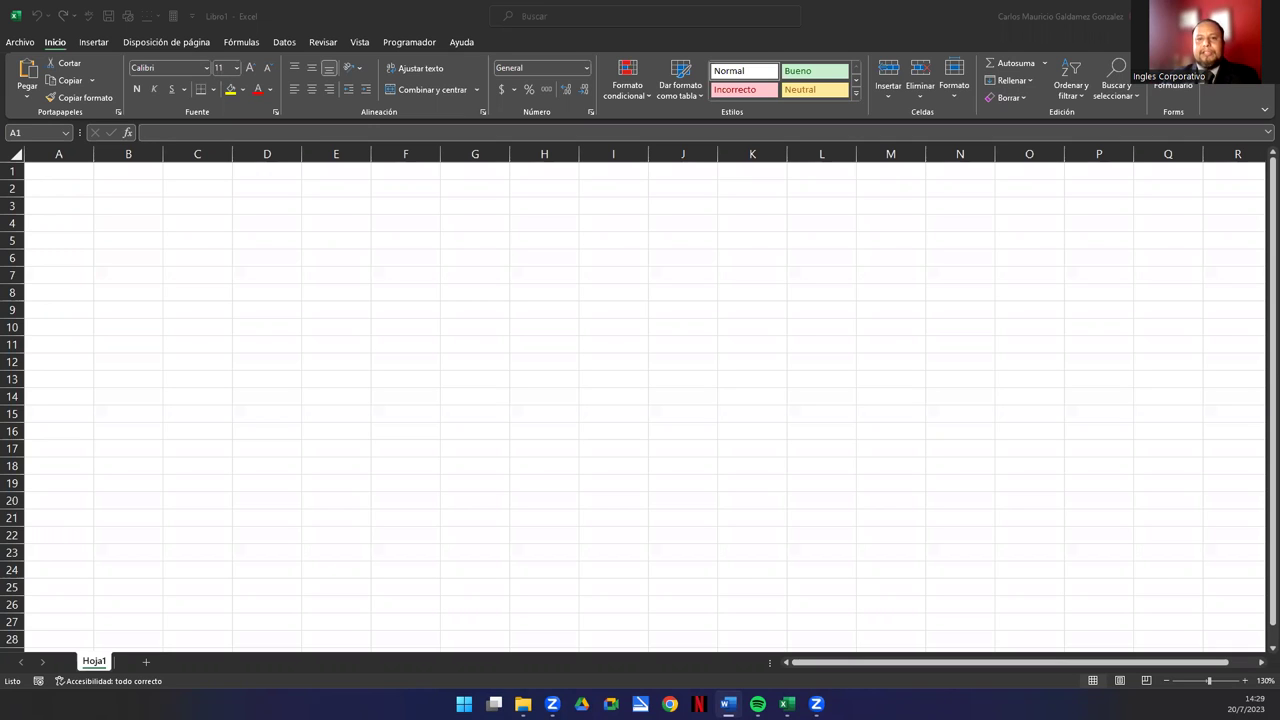
Bring the blank Libro1 workbook, with its empty Hoja1 sheet, to the front
{"action": "left_click", "coordinate": [79, 171]}
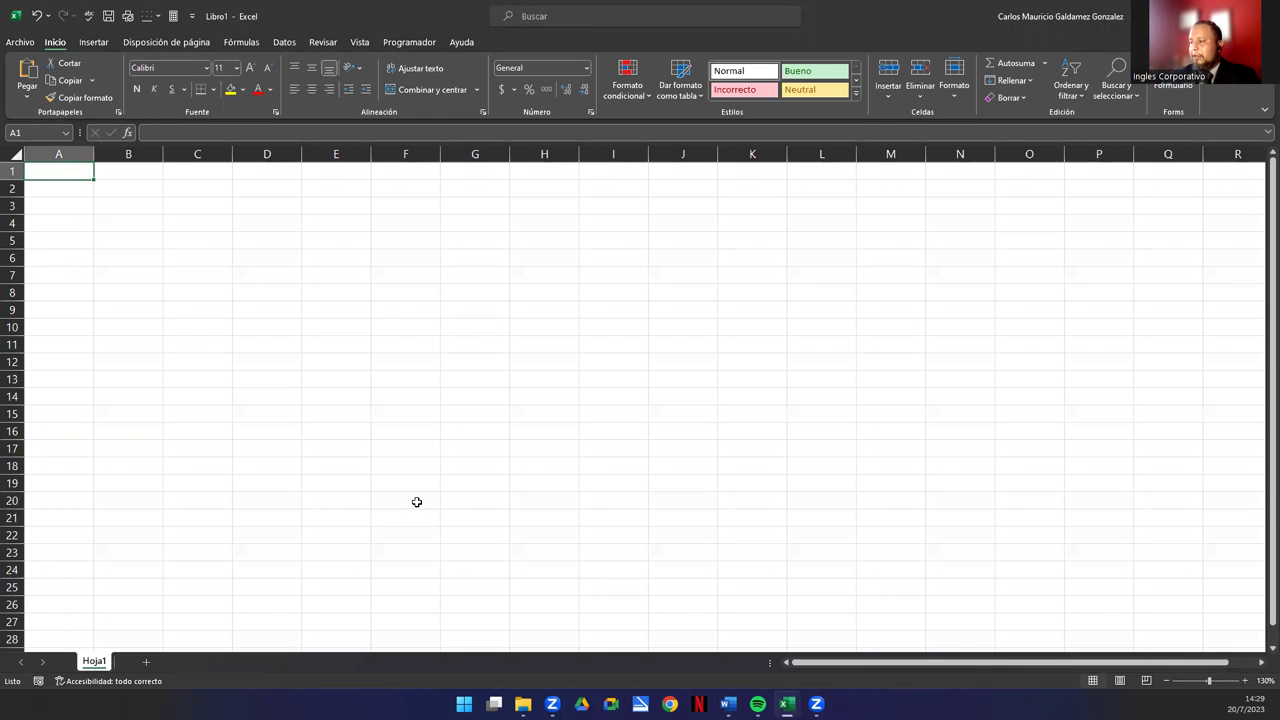
Switch to the Visual Basic for Applications editor and maximize it
{"action": "mouse_move", "coordinate": [786, 703]}
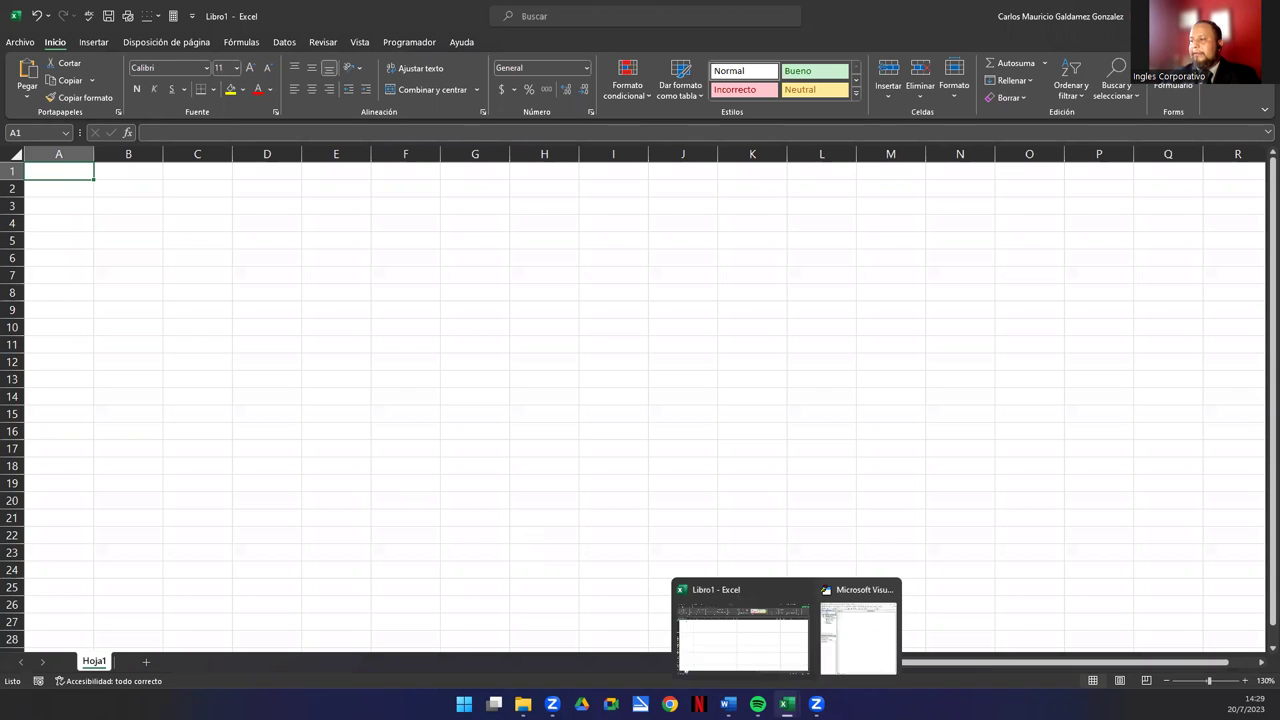
{"action": "left_click", "coordinate": [869, 640]}
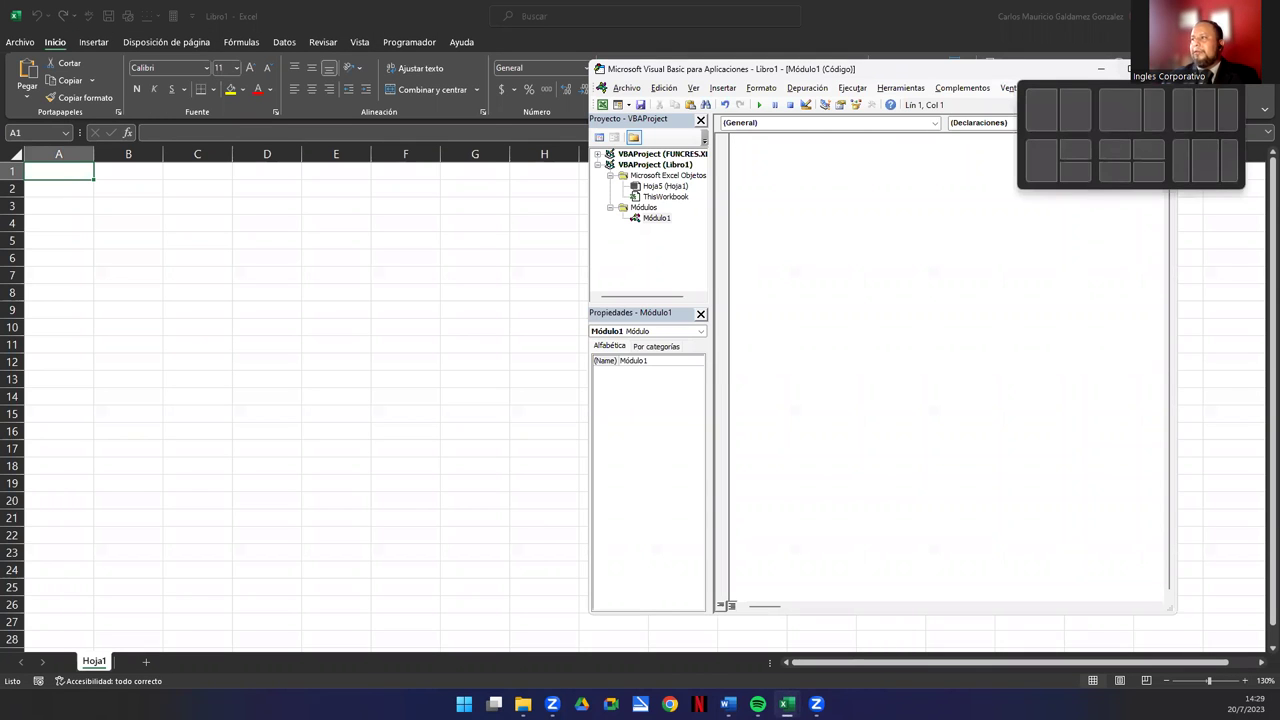
{"action": "left_click", "coordinate": [1128, 68]}
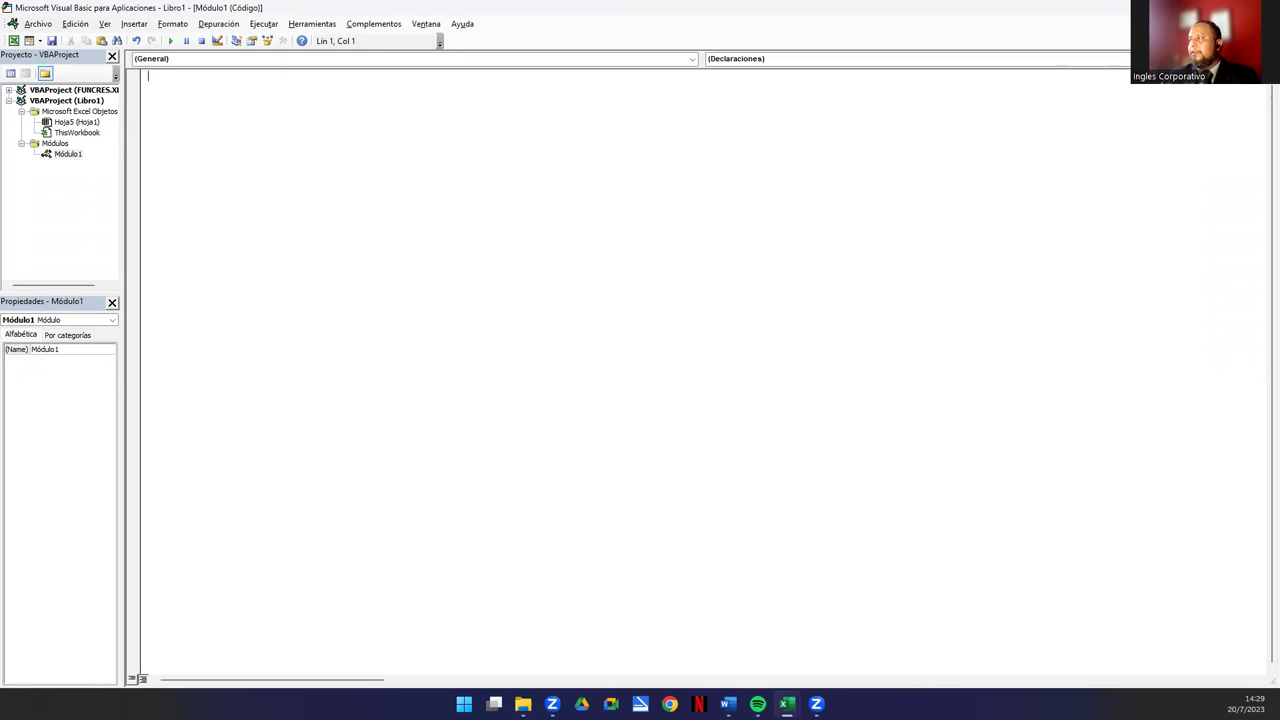
Check Excel's Developer tab, then open Módulo1's empty code window in the Libro1 project
{"action": "key", "text": "alt+F11"}
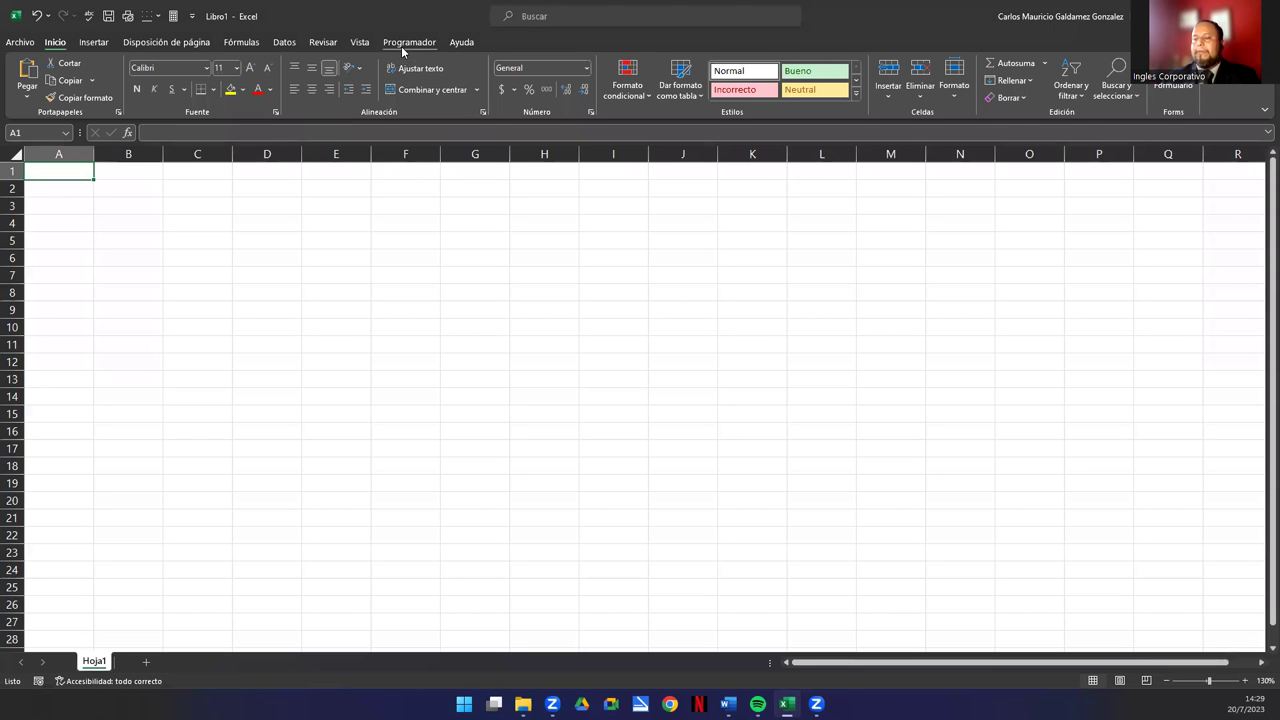
{"action": "left_click", "coordinate": [405, 42]}
{"action": "left_click", "coordinate": [27, 78]}
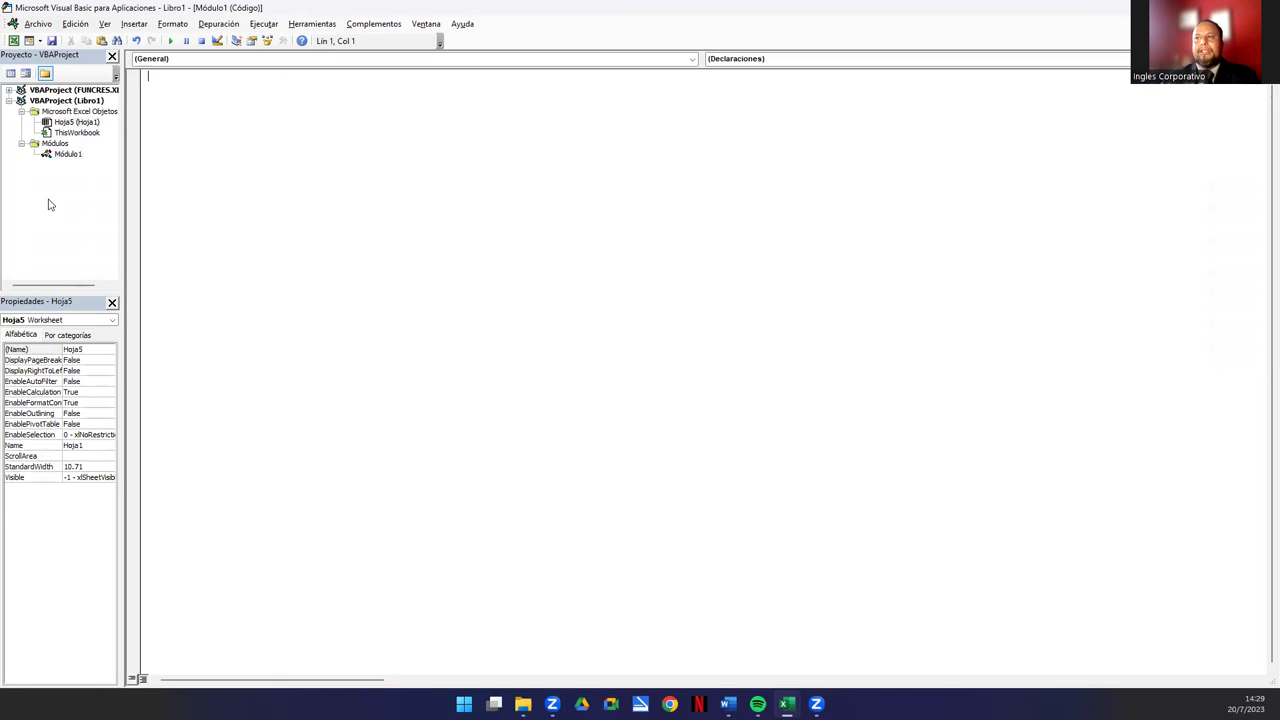
{"action": "left_click", "coordinate": [68, 154]}
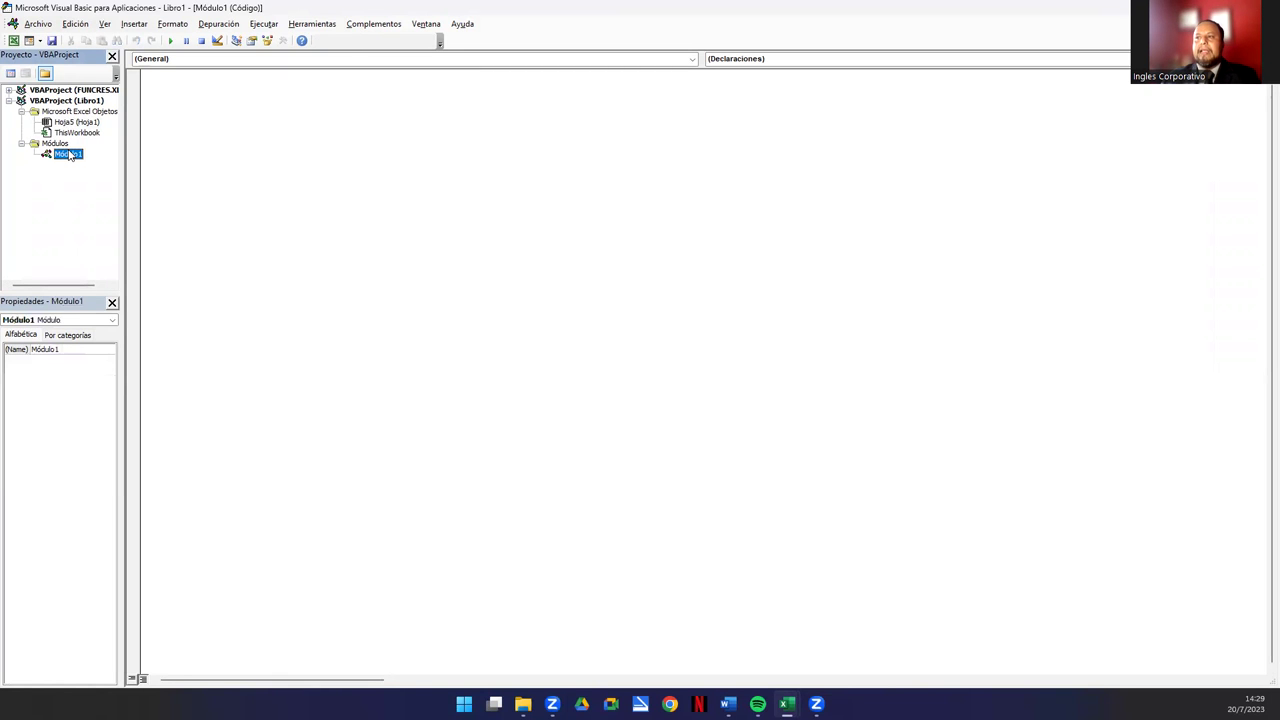
{"action": "double_click", "coordinate": [72, 156]}
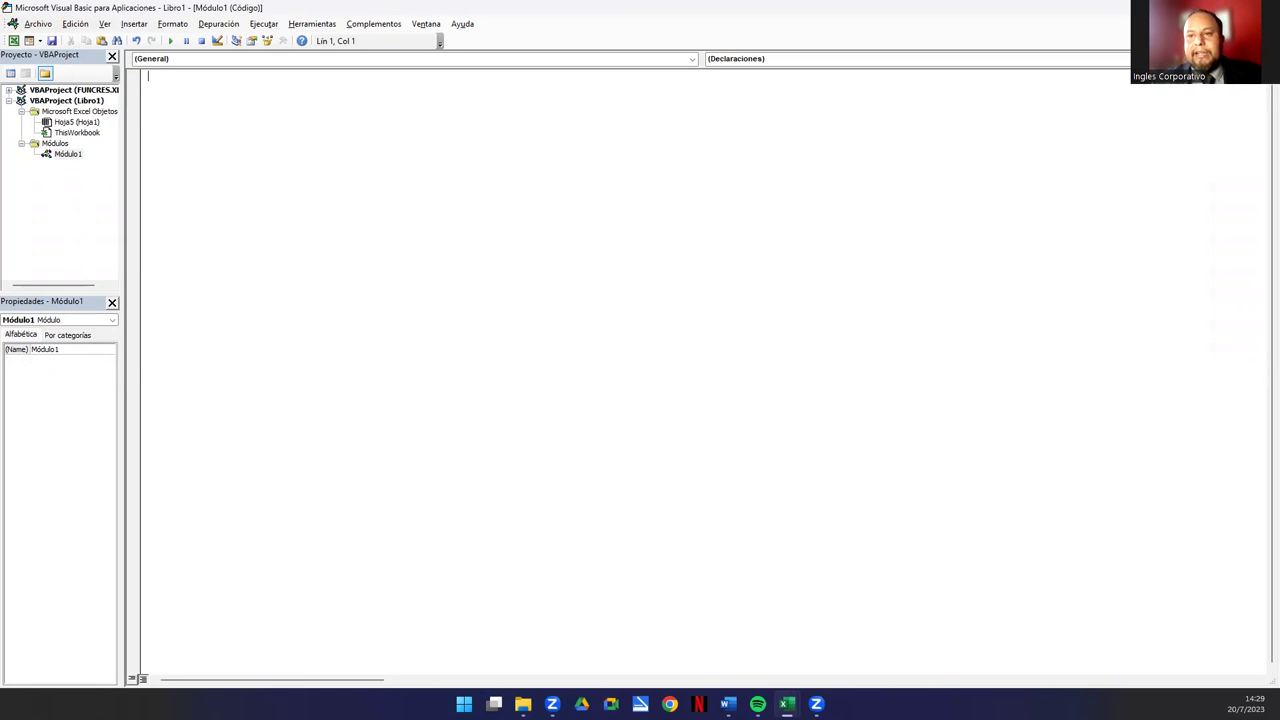
Create Sub GeneraInfoFalsa() and declare nombre As Variant
{"action": "type", "text": "sub GenerarI"}
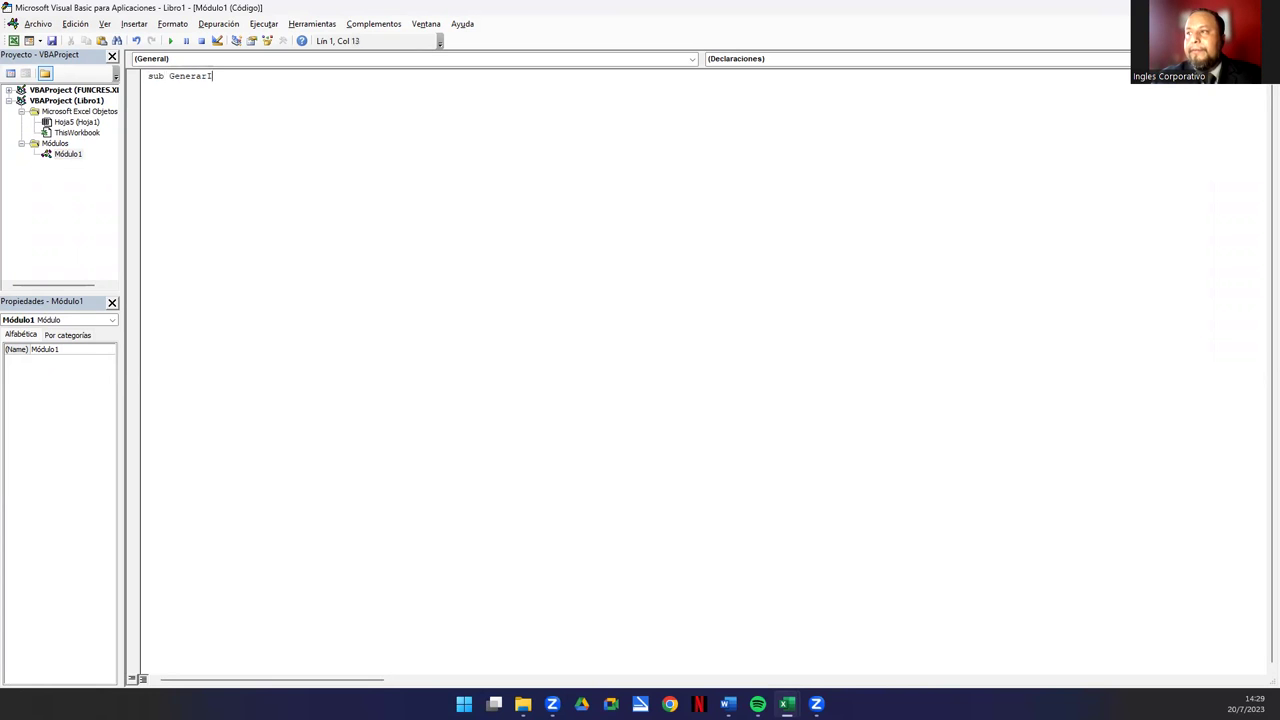
{"action": "key", "text": "BackSpace"}
{"action": "key", "text": "BackSpace"}
{"action": "type", "text": "InfoFalsa()"}
{"action": "key", "text": "Return"}
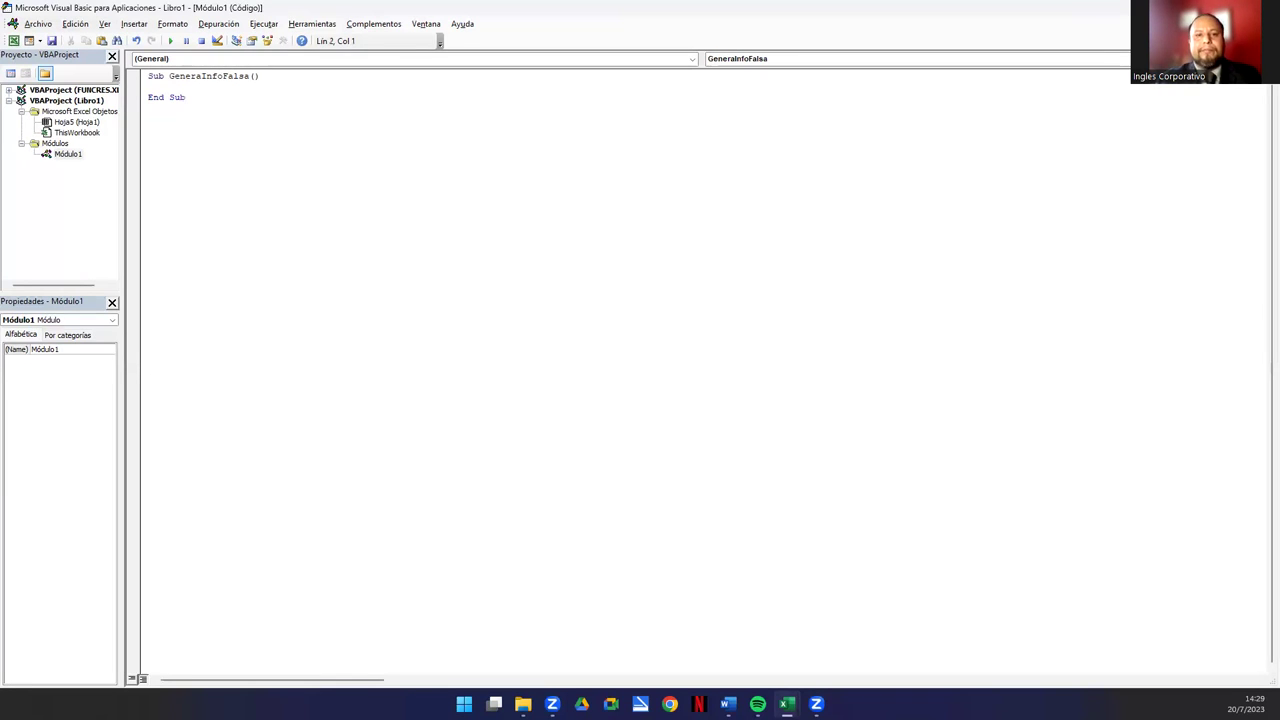
{"action": "type", "text": "Dim"}
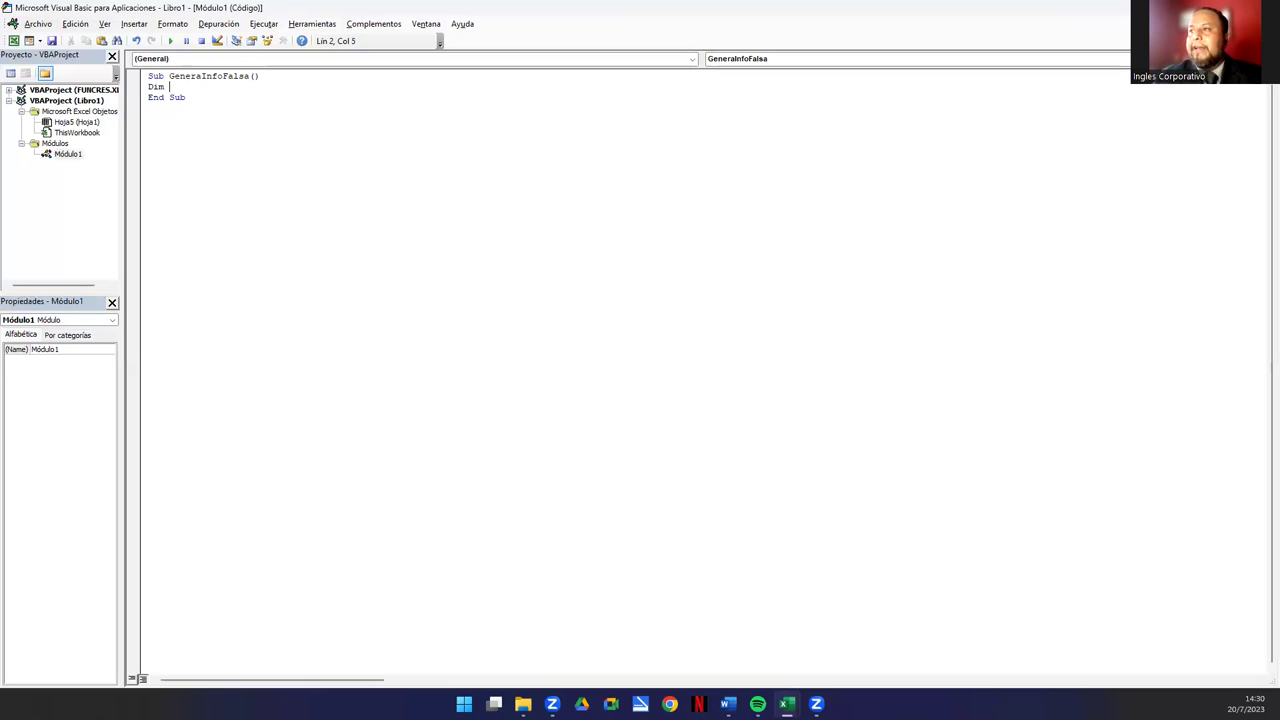
{"action": "type", "text": "nombre As Variant"}
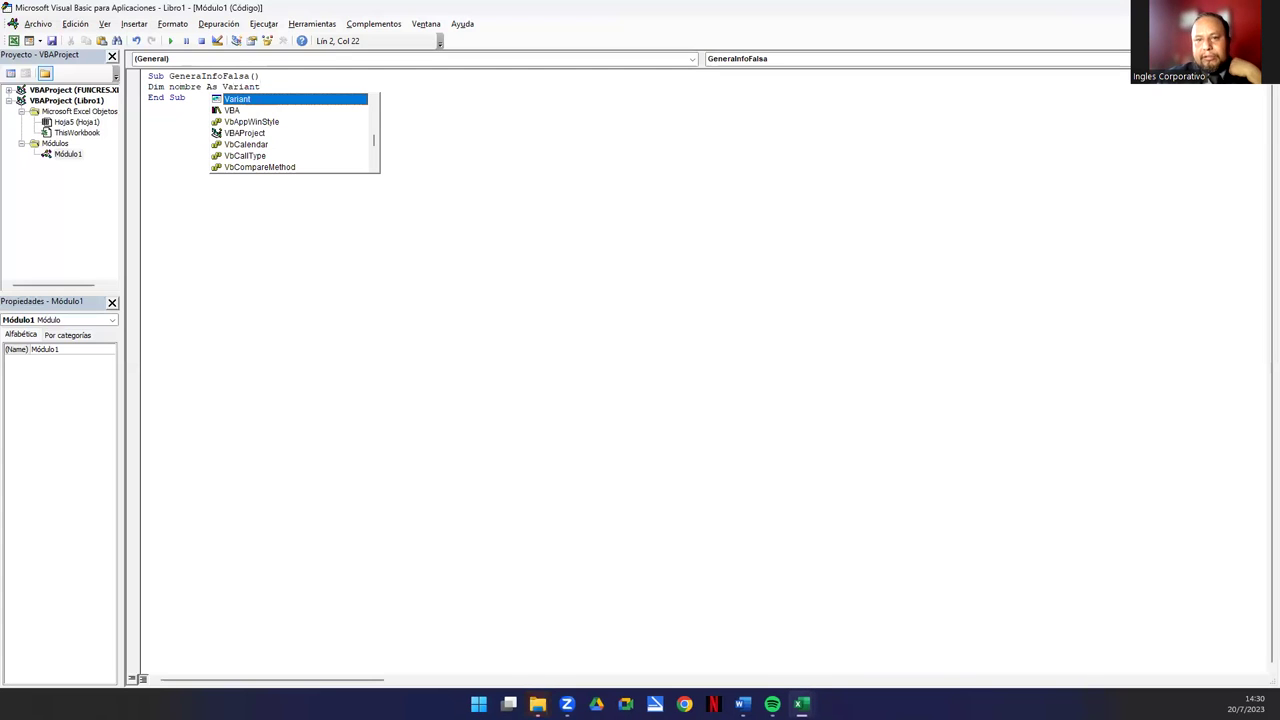
{"action": "key", "text": "Escape"}
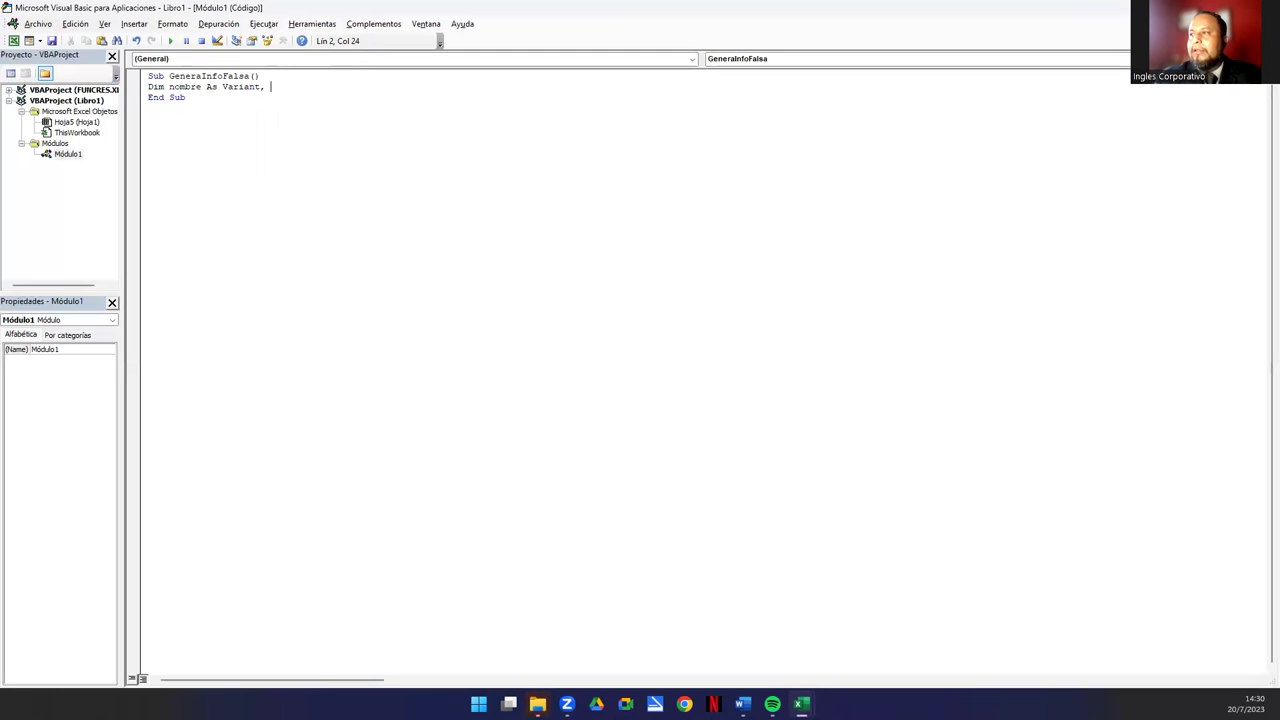
Declare apellido As Variant and begin a Dim edad As Integer line
{"action": "type", "text": "apellido "}
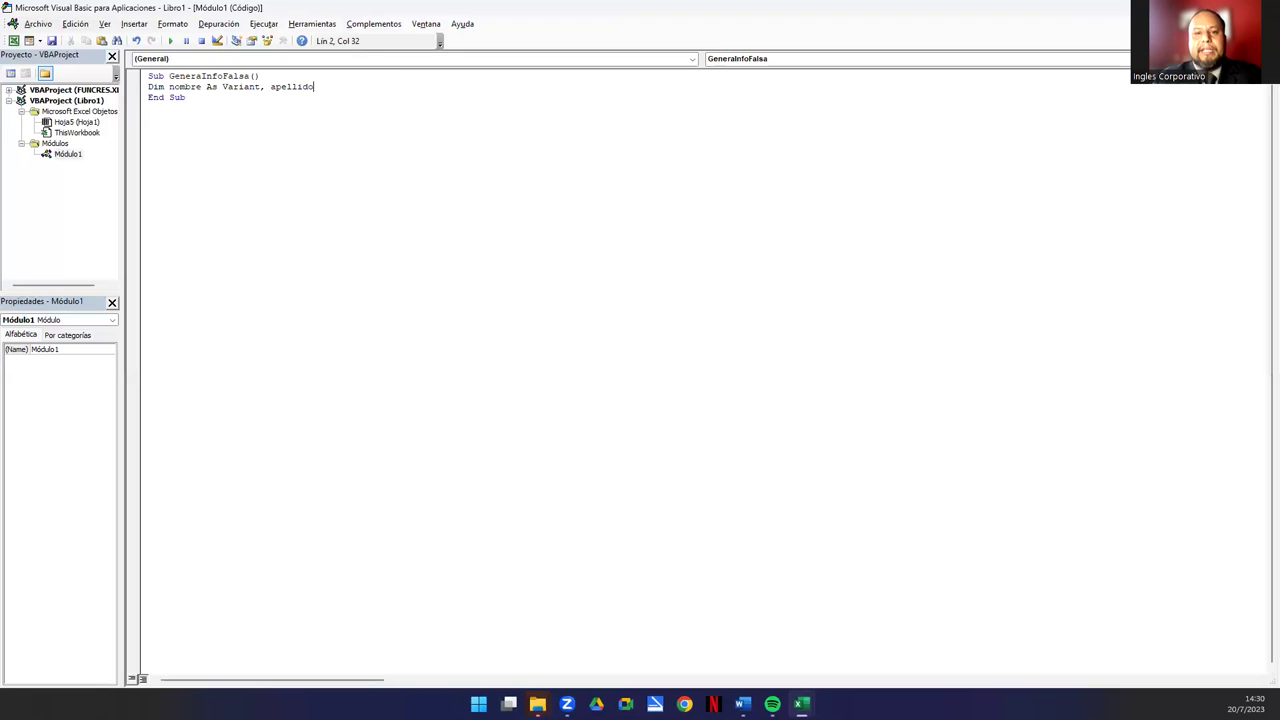
{"action": "type", "text": "as Va"}
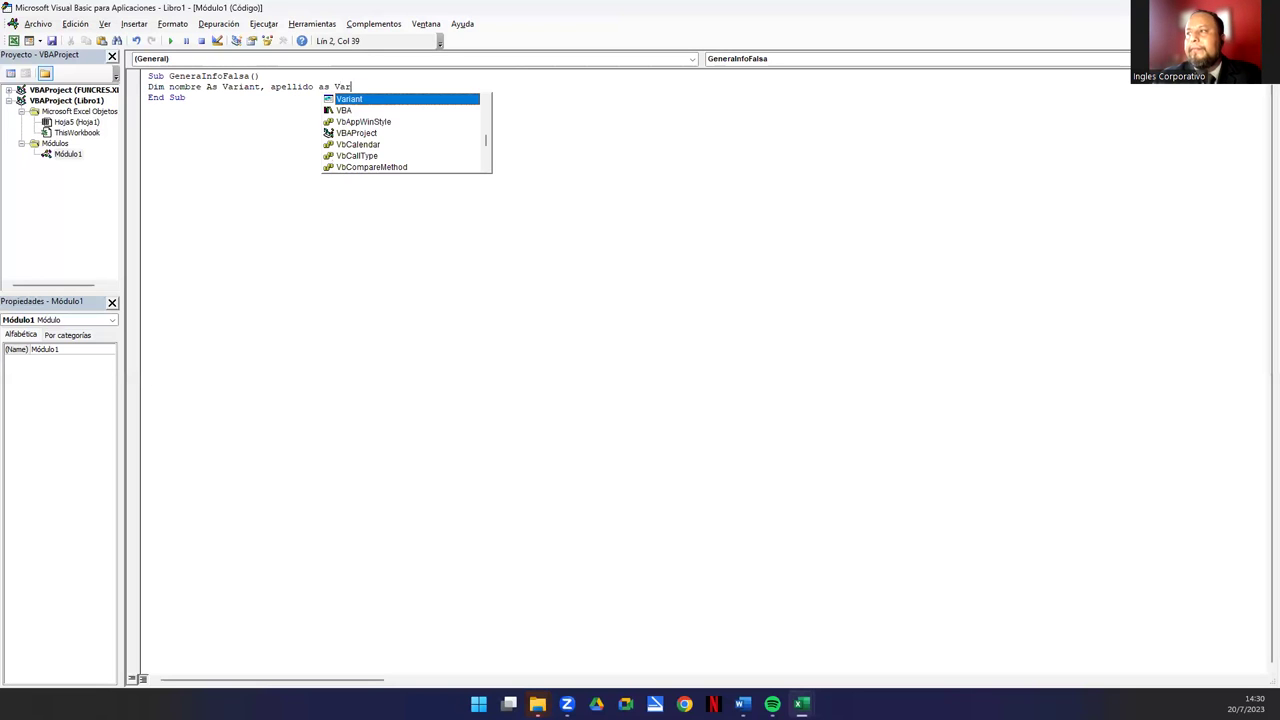
{"action": "type", "text": "r"}
{"action": "key", "text": "Tab"}
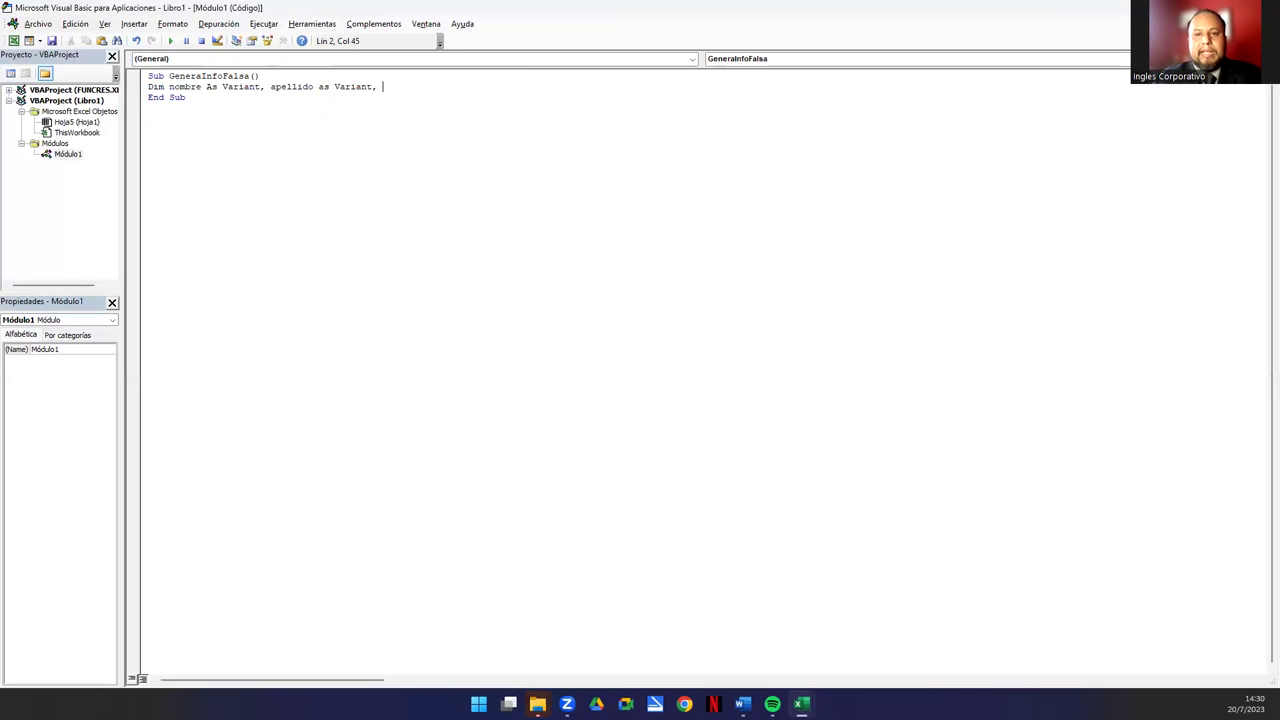
{"action": "key", "text": "BackSpace"}
{"action": "key", "text": "BackSpace"}
{"action": "key", "text": "Return"}
{"action": "type", "text": "Dim "}
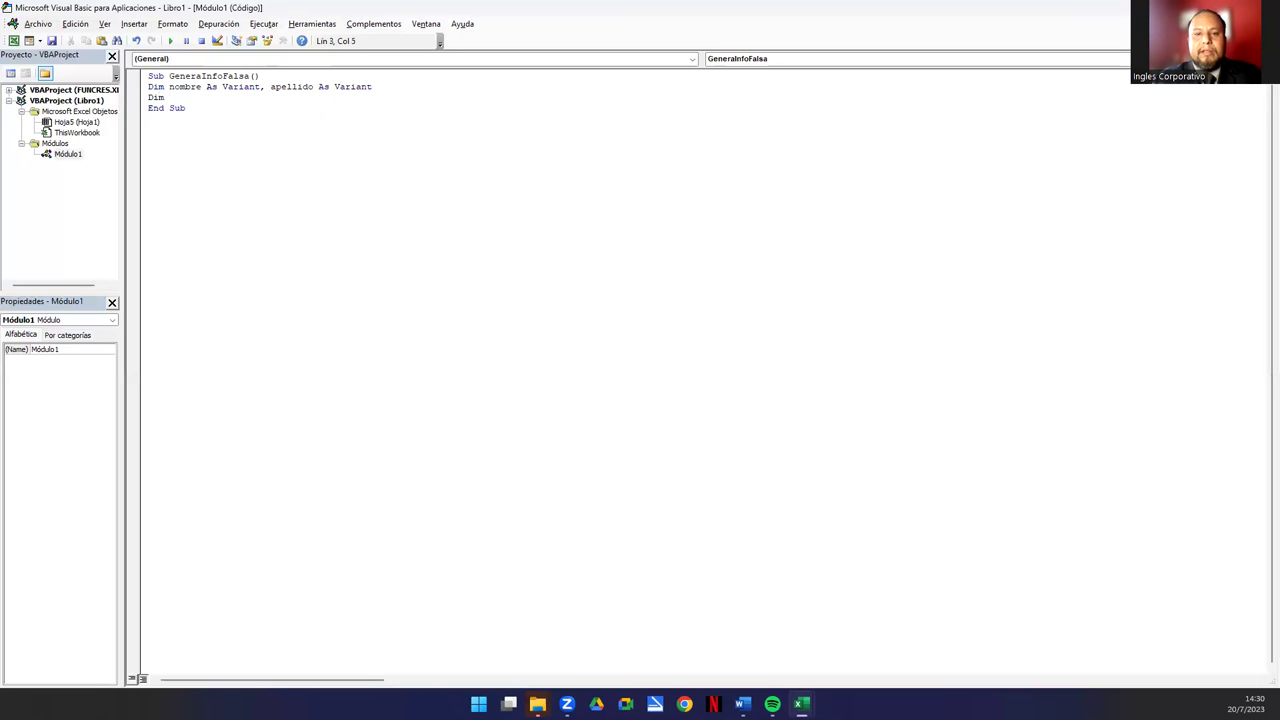
{"action": "type", "text": "edad "}
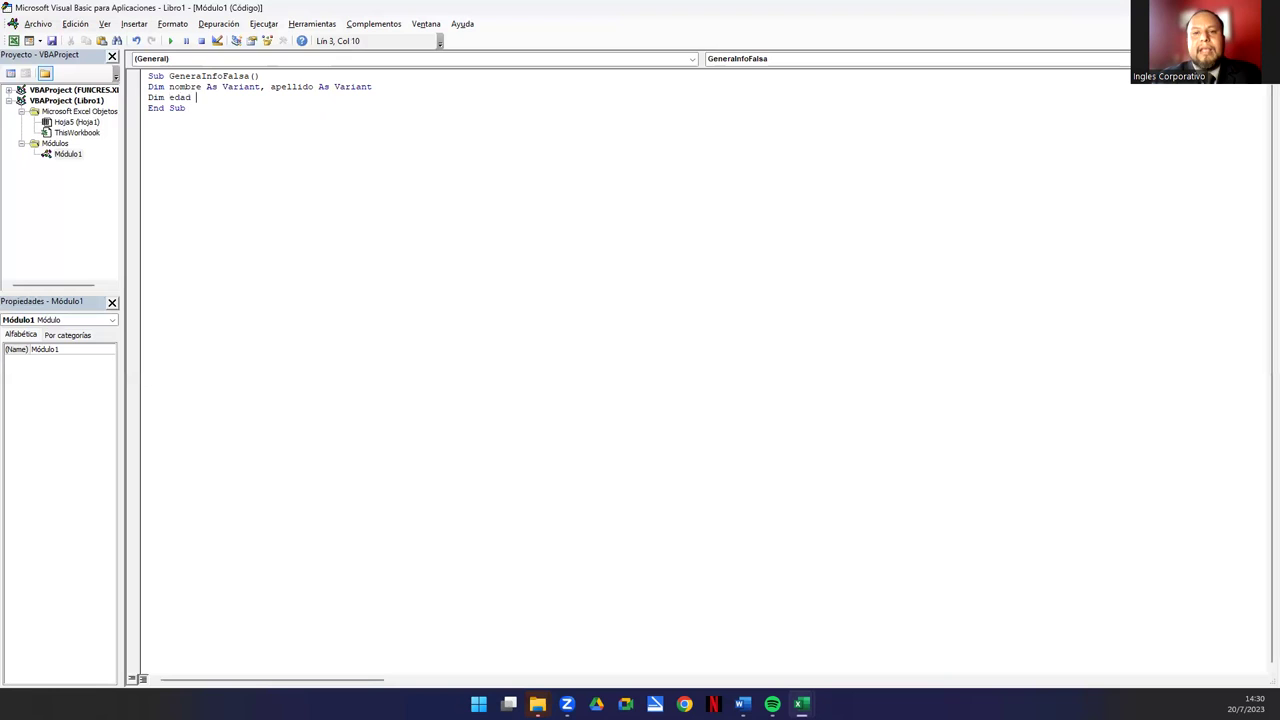
{"action": "type", "text": "as Int"}
Finish edad As Integer and declare genero, desarrollador and color As String
{"action": "key", "text": "Tab"}
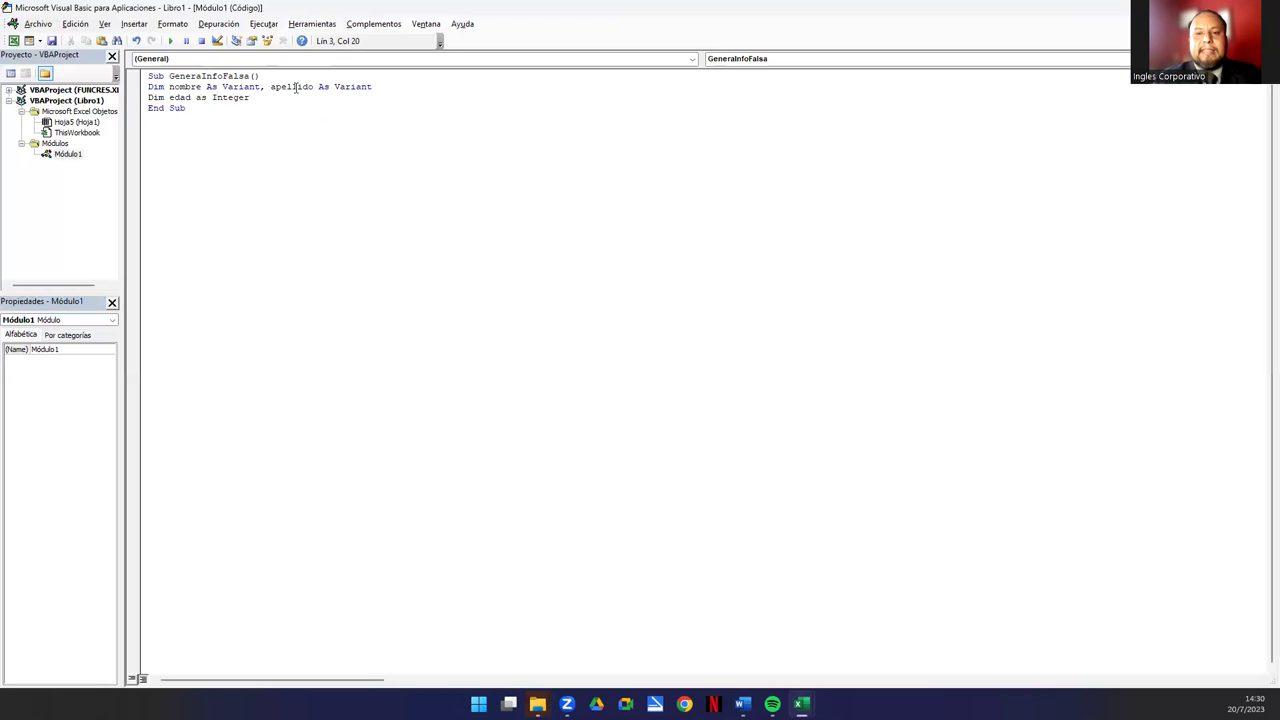
{"action": "key", "text": "Return"}
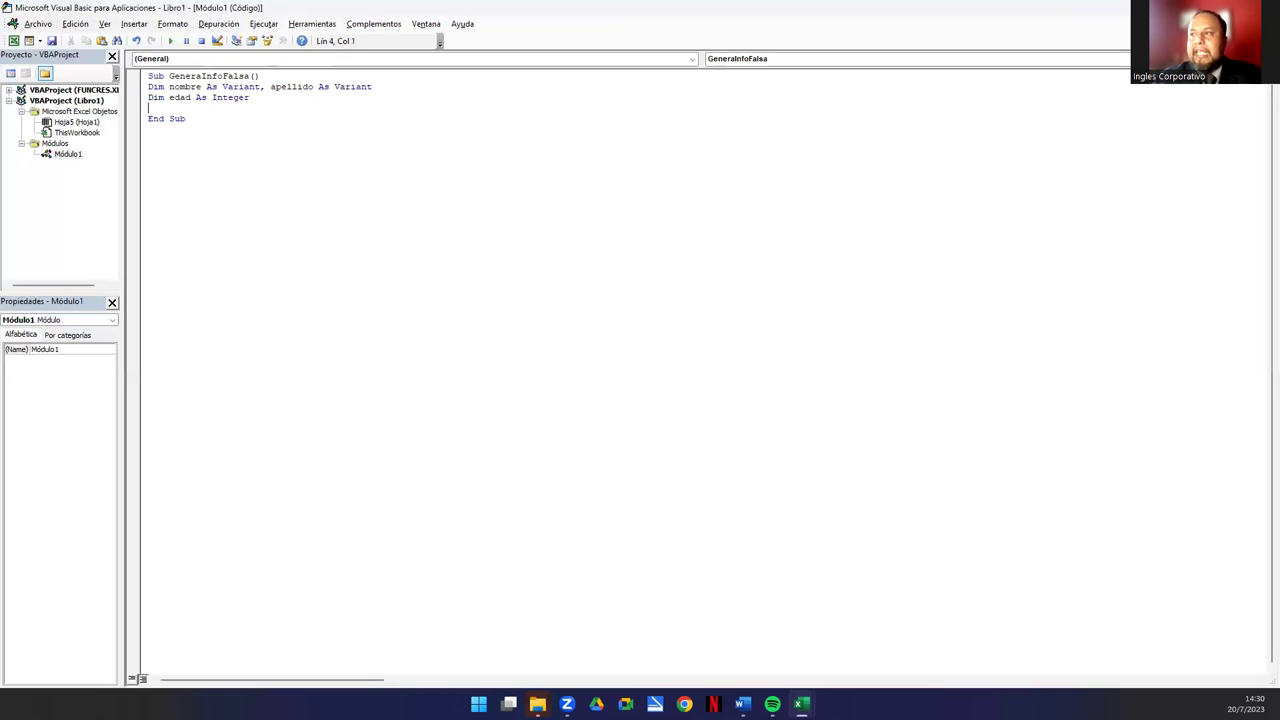
{"action": "type", "text": "Dim"}
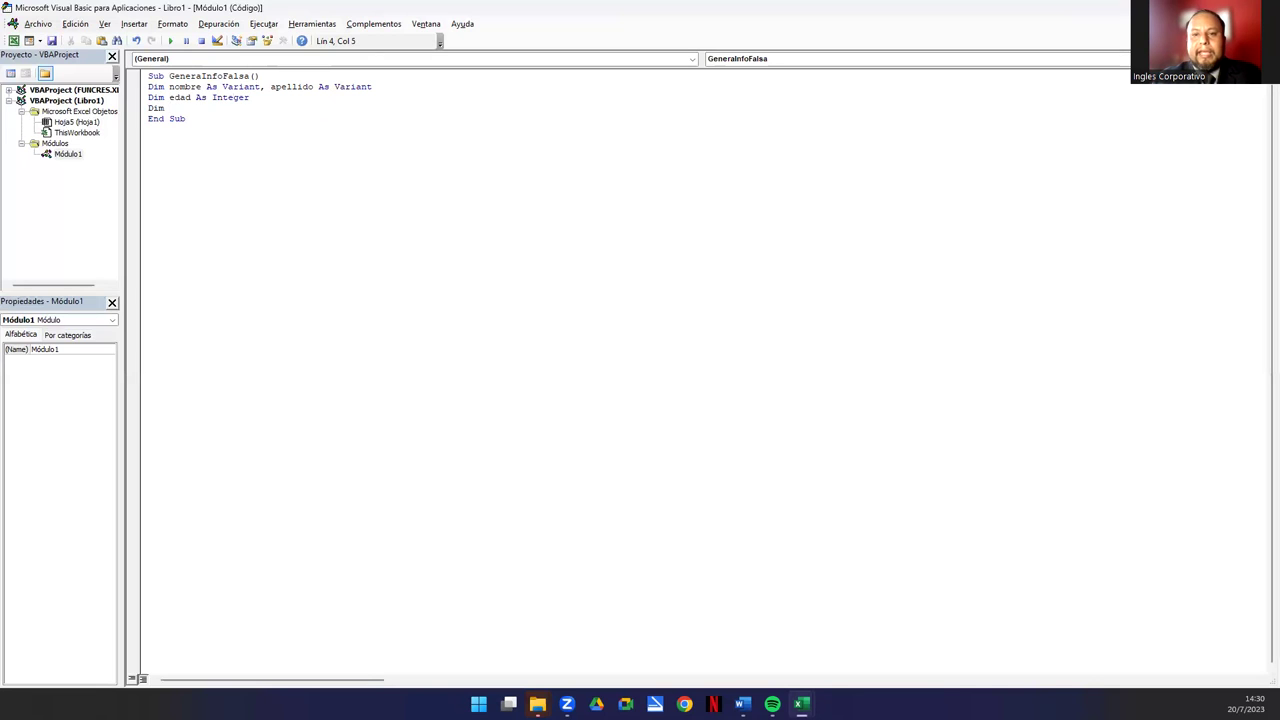
{"action": "type", "text": "genero"}
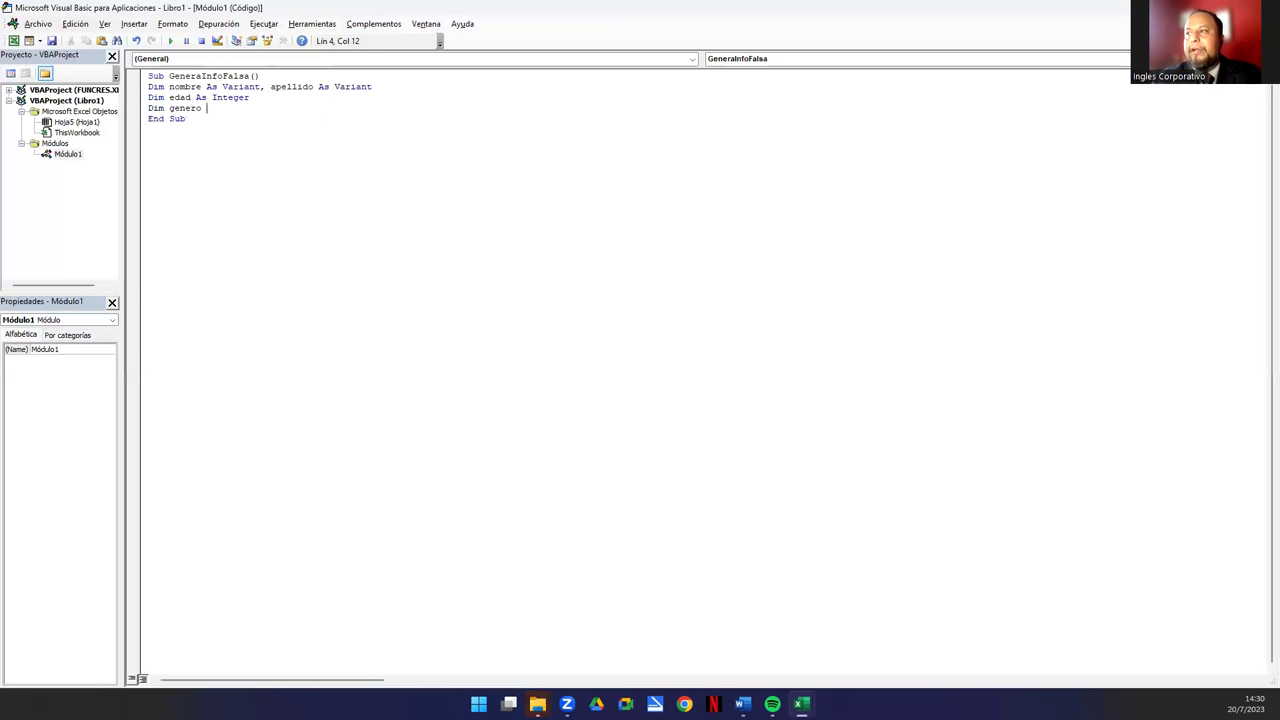
{"action": "type", "text": "AS "}
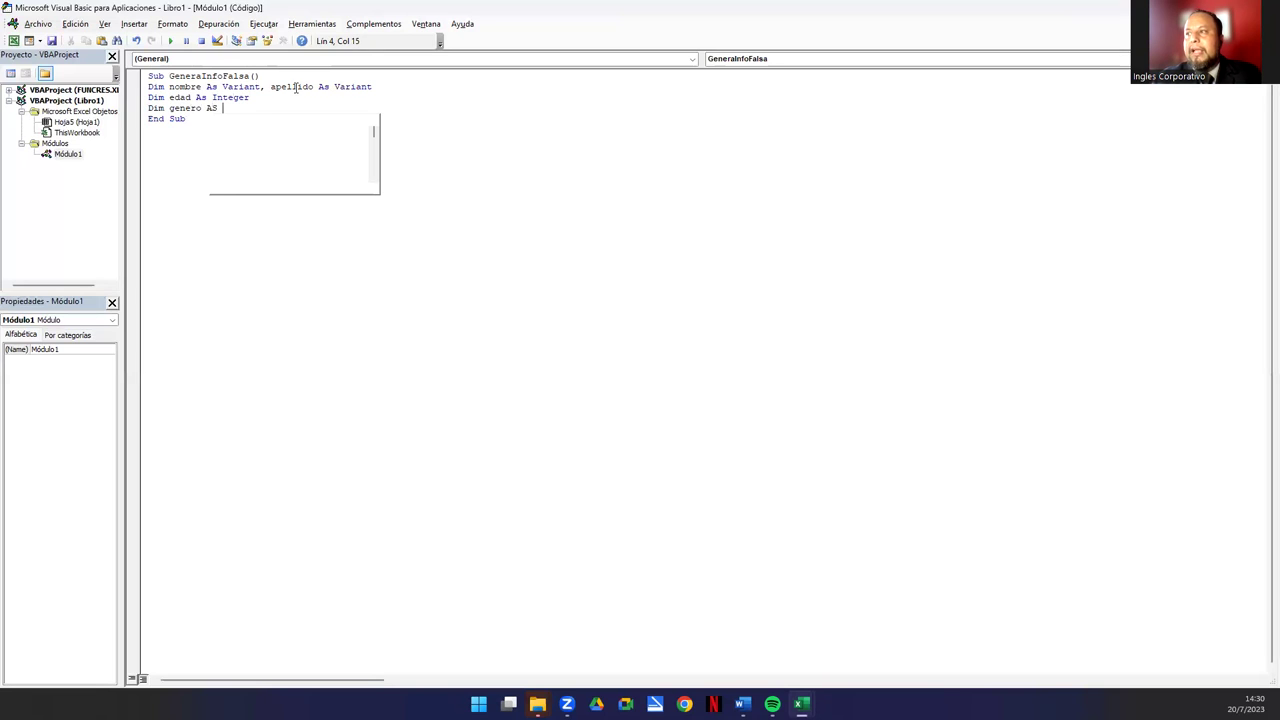
{"action": "type", "text": "e"}
{"action": "key", "text": "BackSpace"}
{"action": "type", "text": "str"}
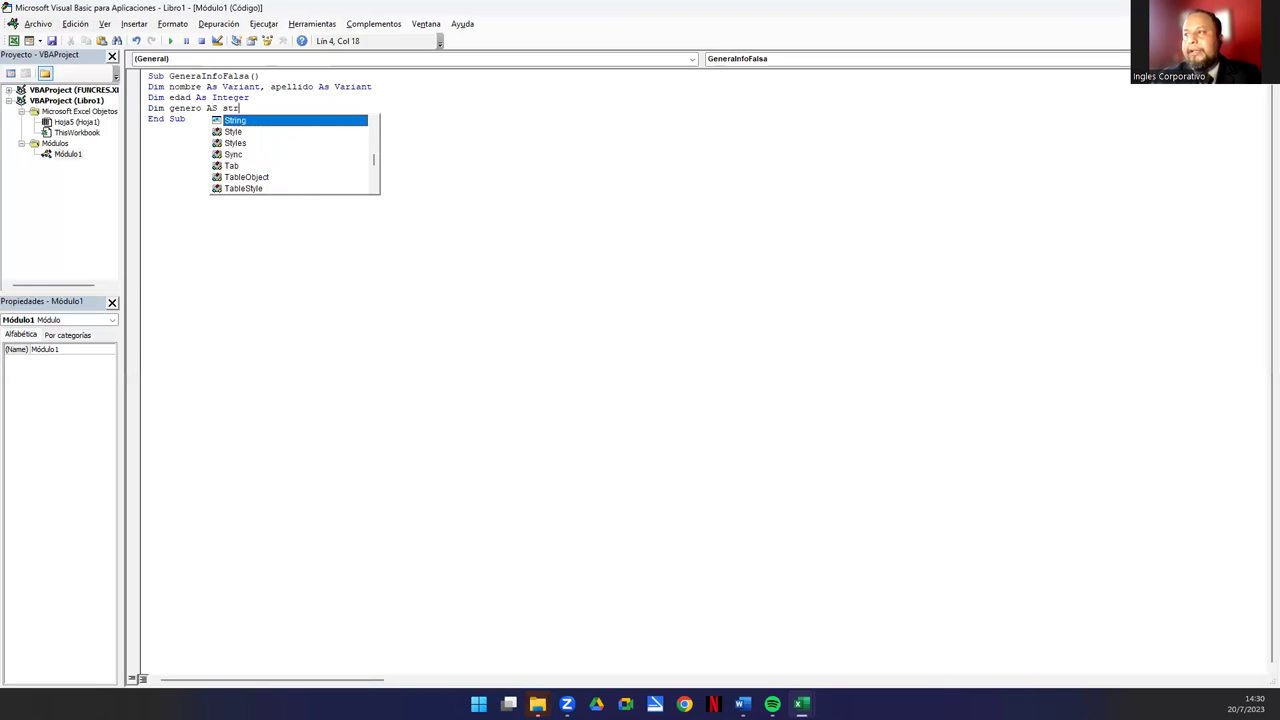
{"action": "key", "text": "Tab"}
{"action": "type", "text": ", desarrollador "}
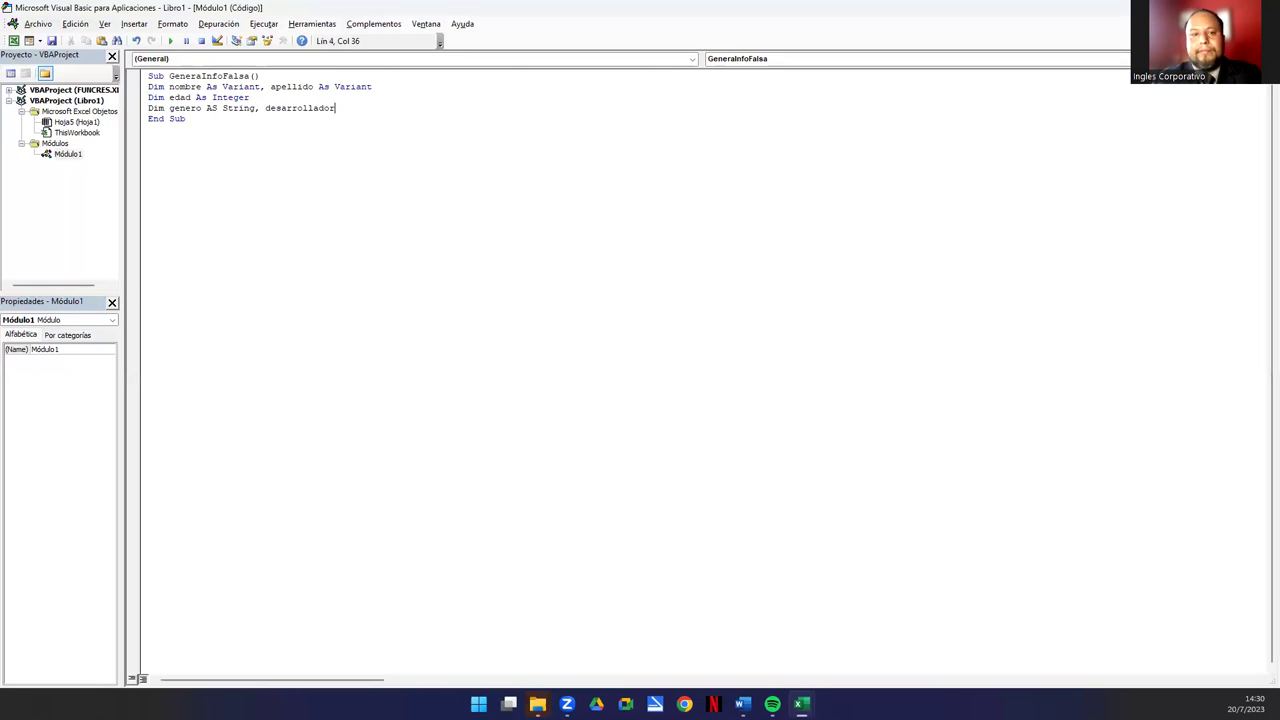
{"action": "type", "text": "as S"}
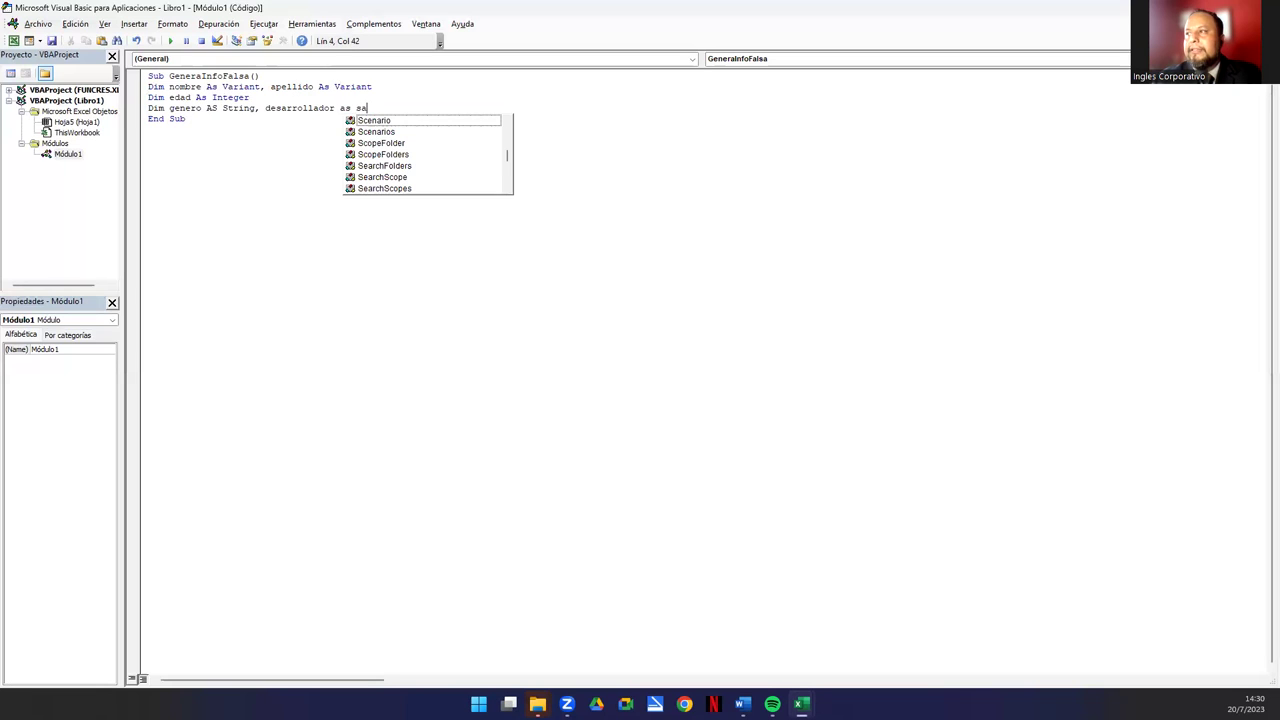
{"action": "type", "text": "tr"}
{"action": "key", "text": "Tab"}
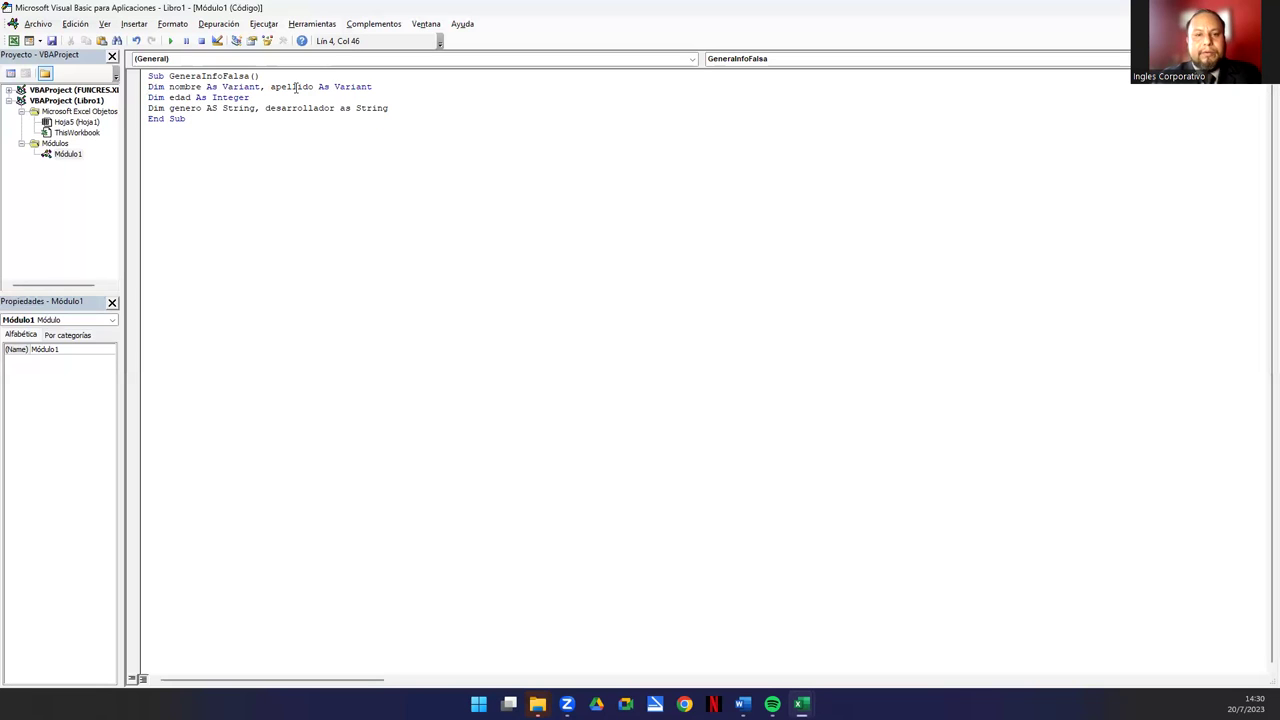
{"action": "type", "text": "color "}
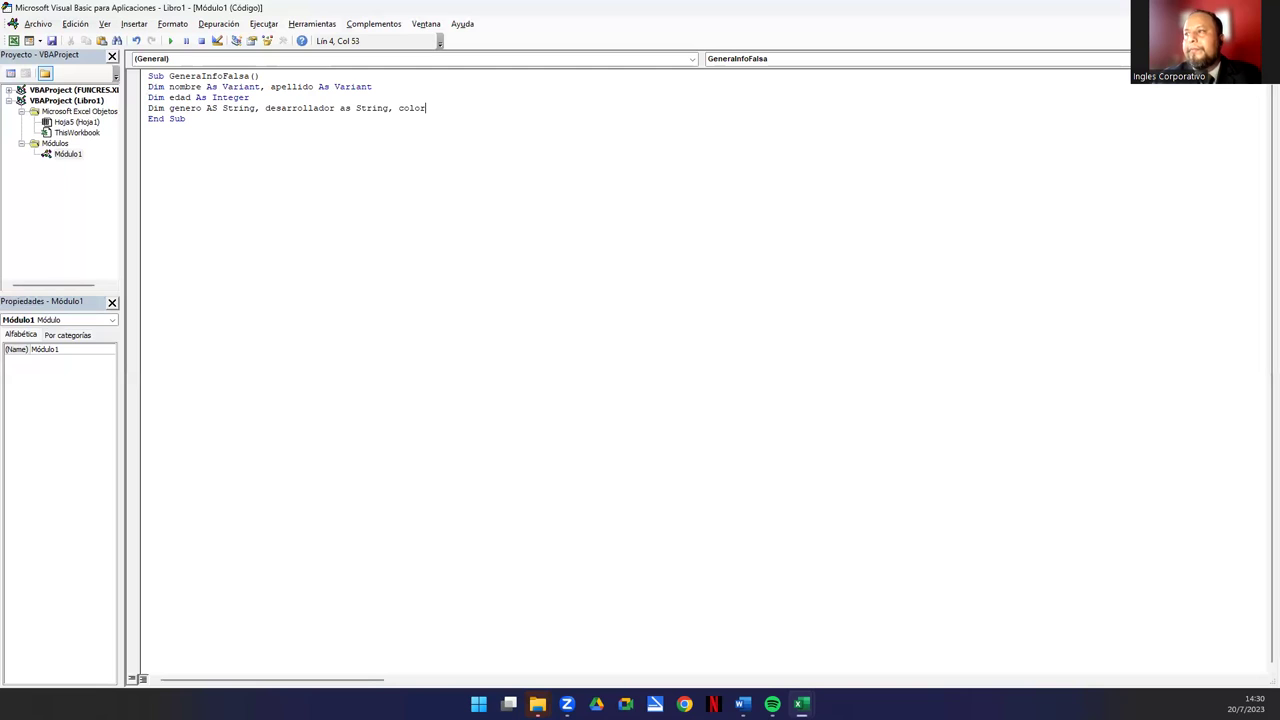
{"action": "type", "text": "as Stri"}
{"action": "key", "text": "Return"}
{"action": "key", "text": "Return"}
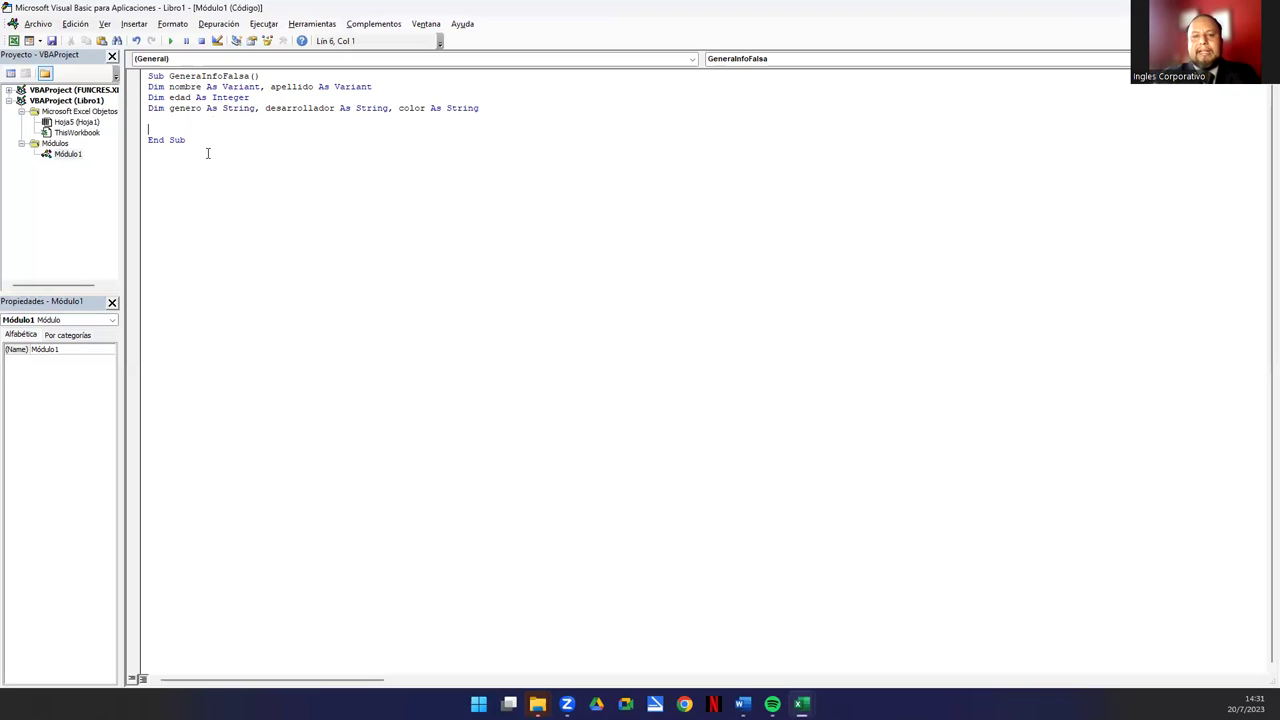
Assign nombre = Array("Juan", "Pedro", "Laura", "Ana", "Sandra", "Andrea", "Pablo", "Mario", "Luis")
{"action": "type", "text": "nombre"}
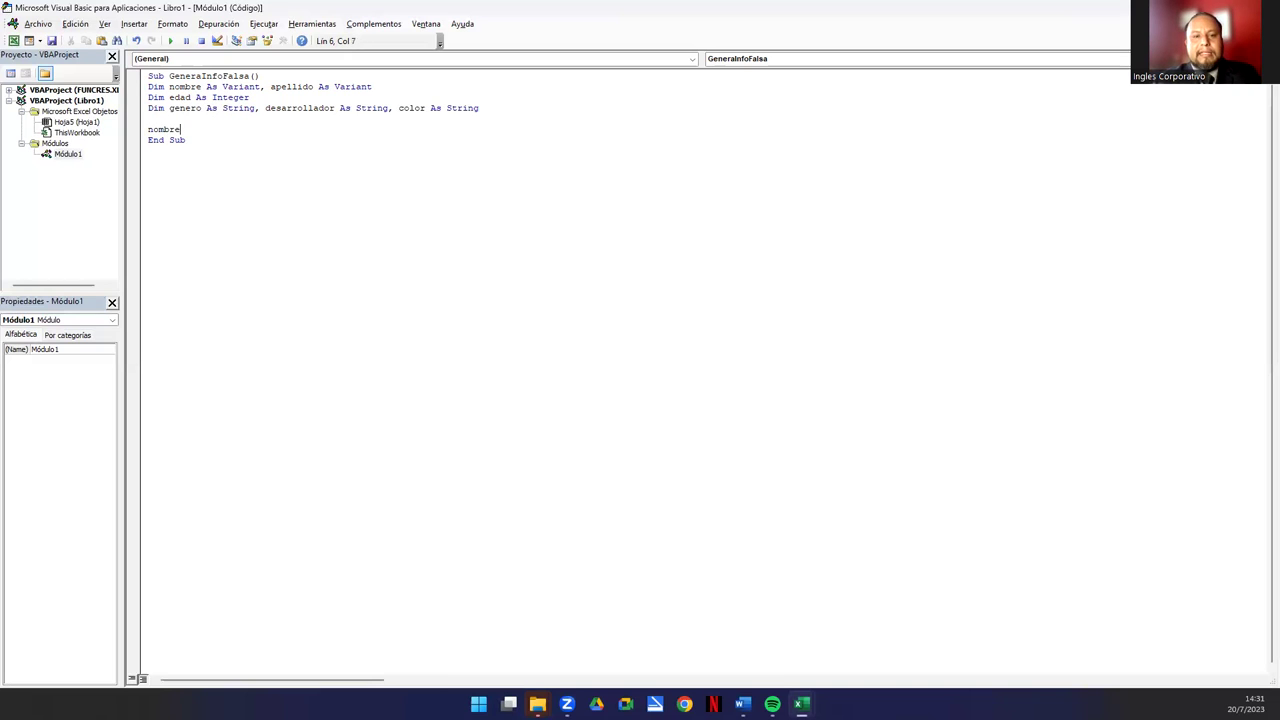
{"action": "type", "text": "="}
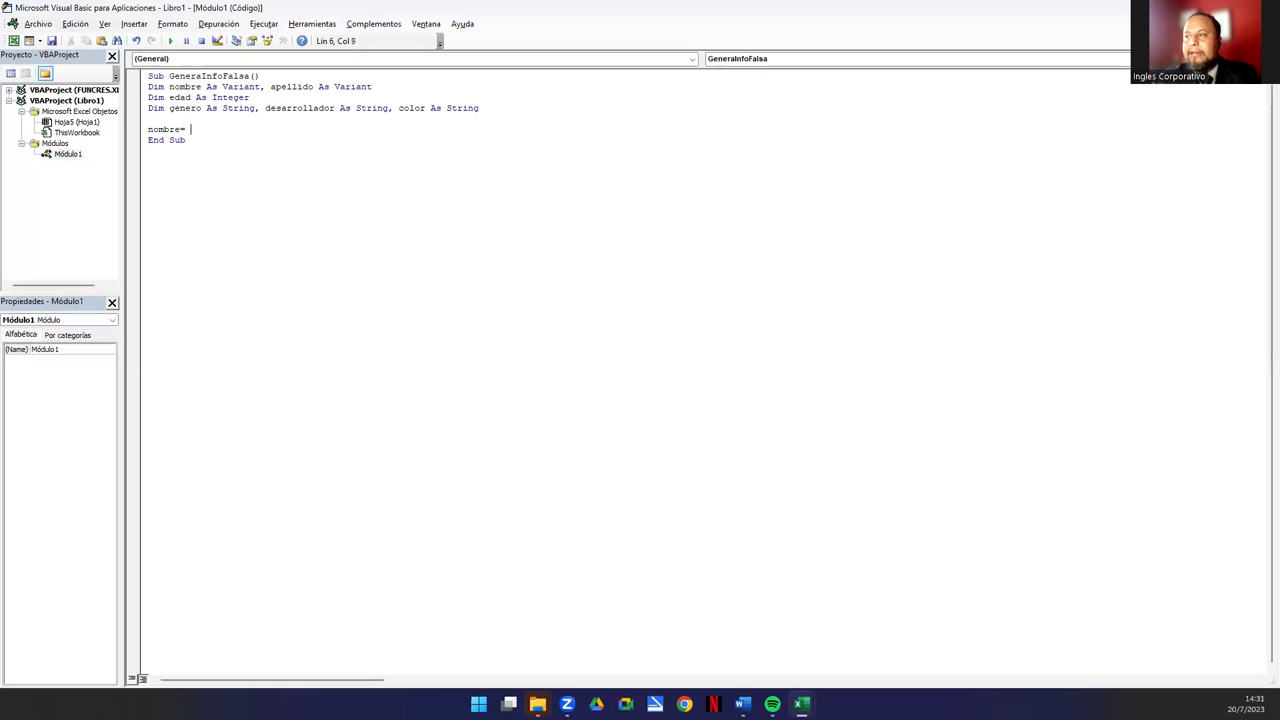
{"action": "type", "text": "array"}
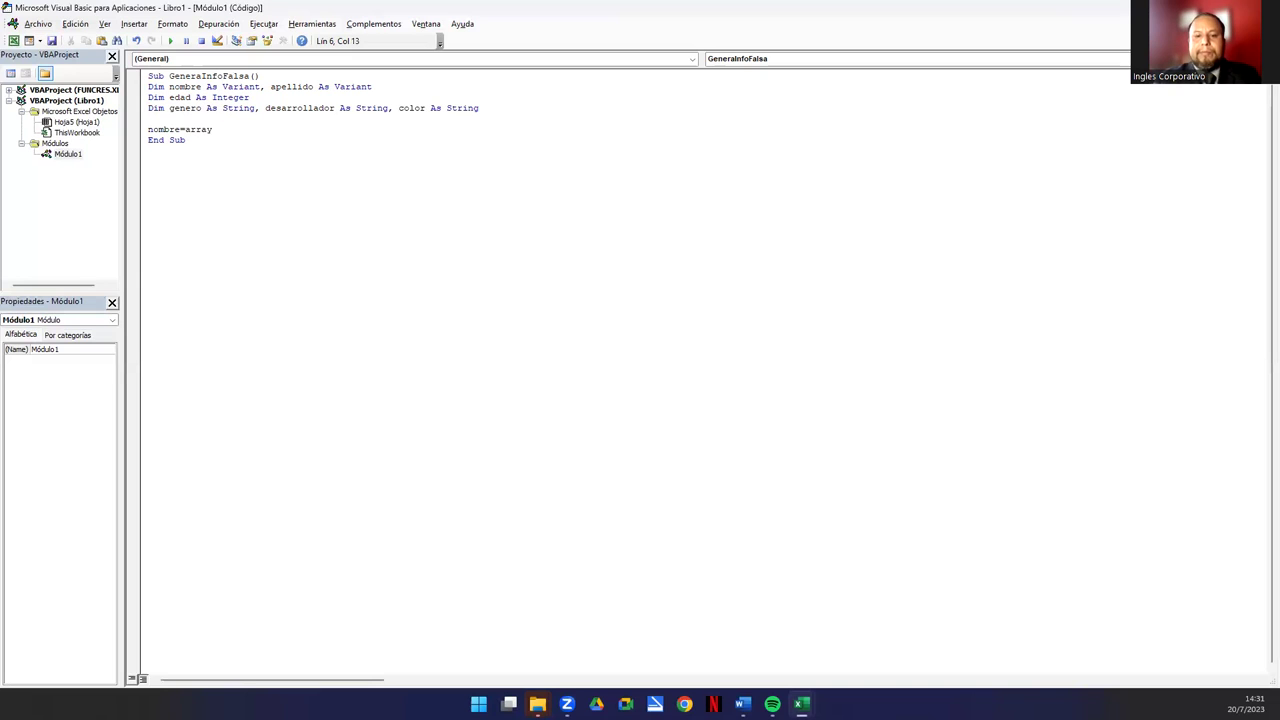
{"action": "type", "text": "(\"Juan\", "}
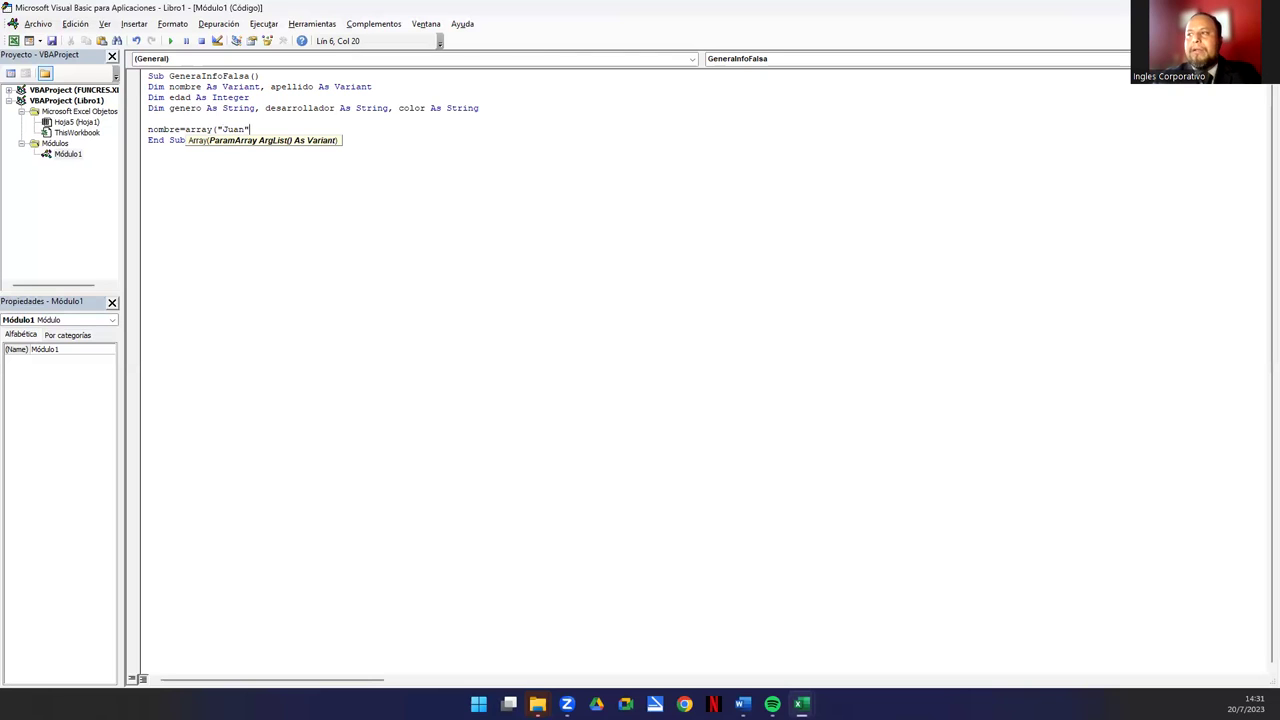
{"action": "type", "text": "\"Pedro\","}
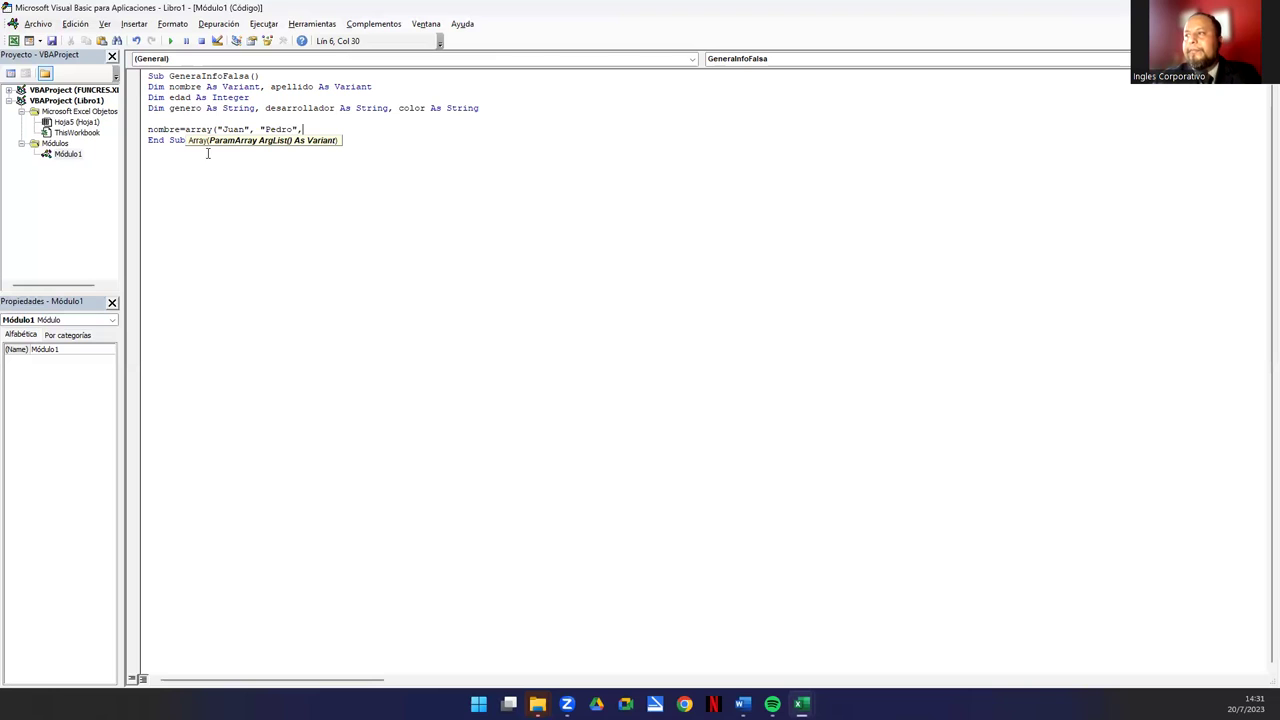
{"action": "type", "text": " \"Laura\", \""}
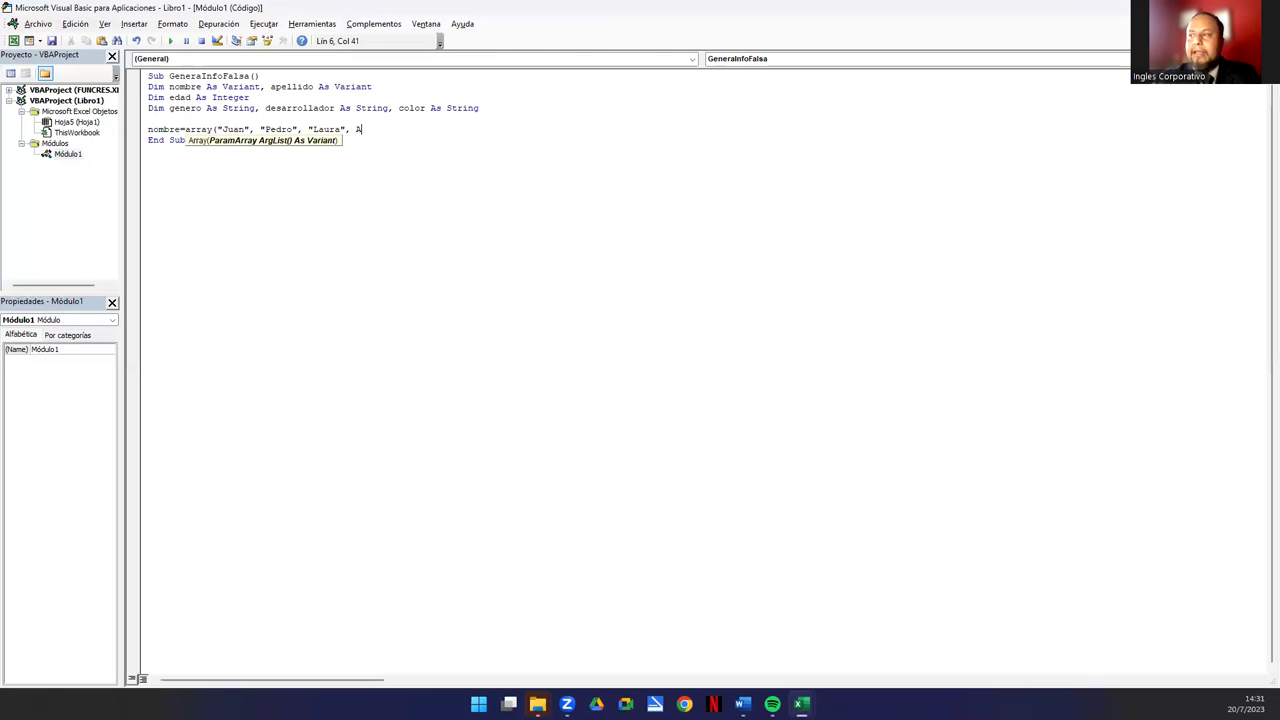
{"action": "type", "text": "Ana\", "}
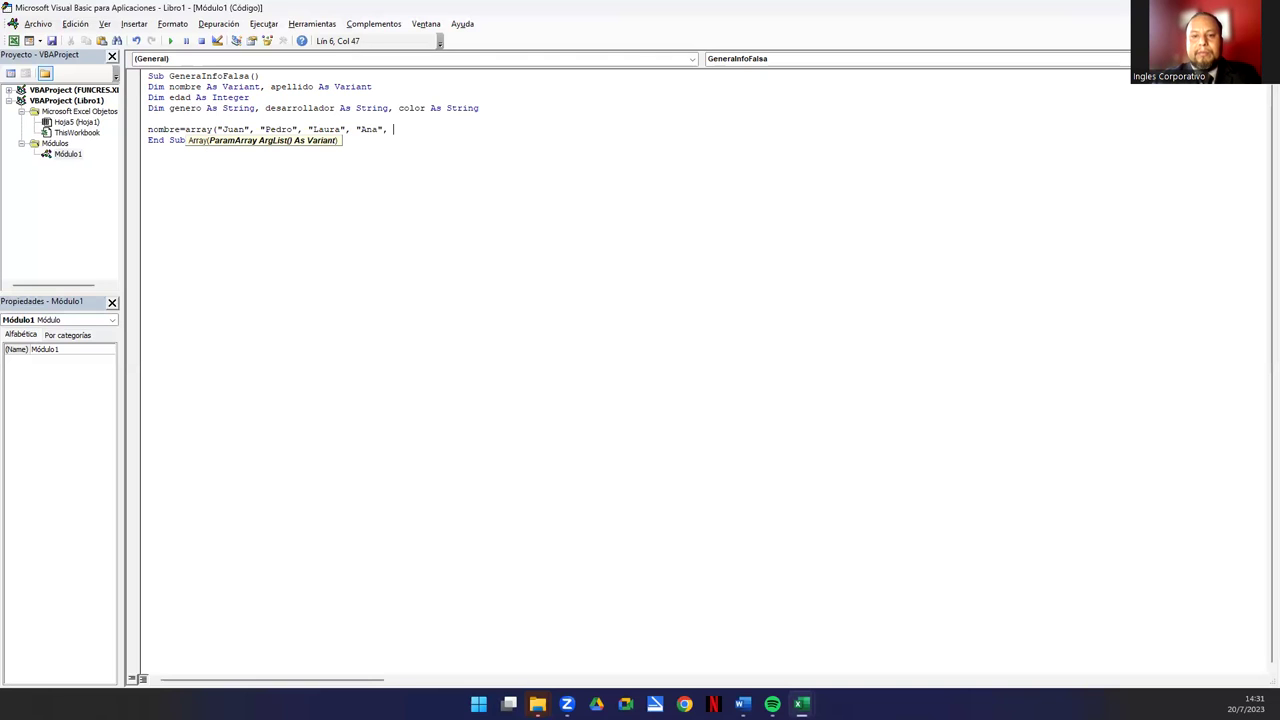
{"action": "type", "text": "\"Sandra\", "}
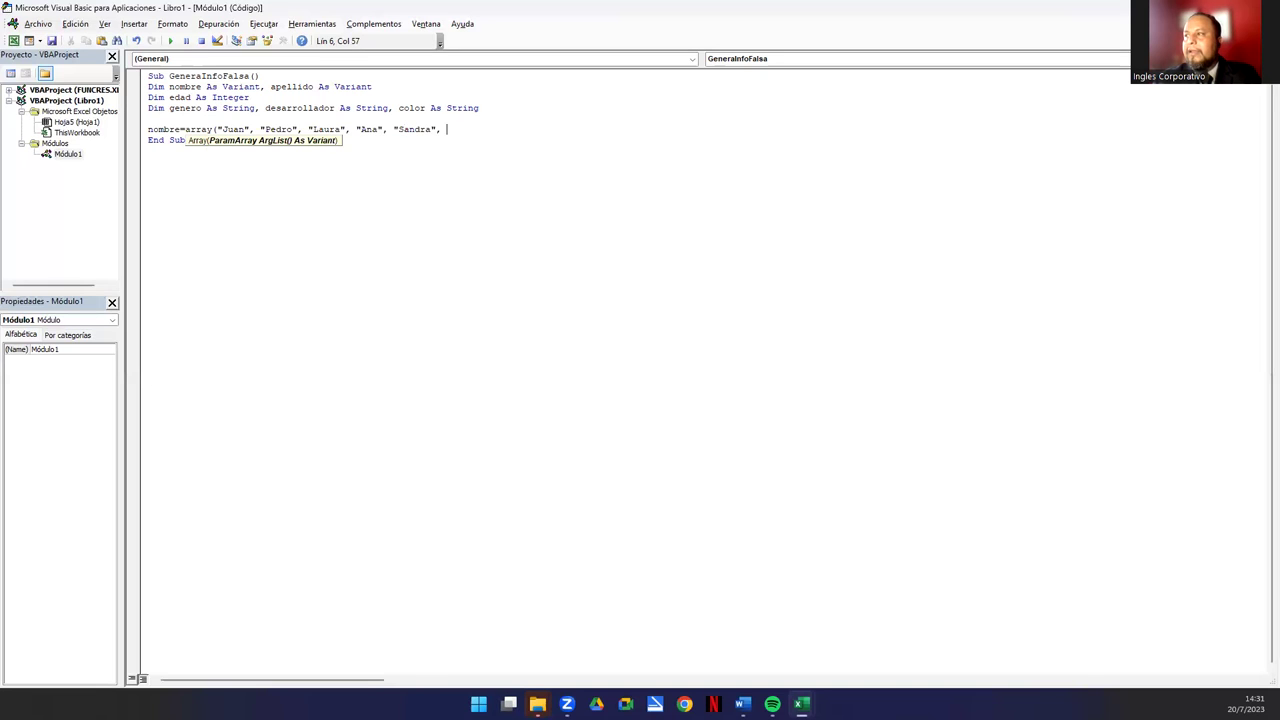
{"action": "type", "text": "\"Andrea\", "}
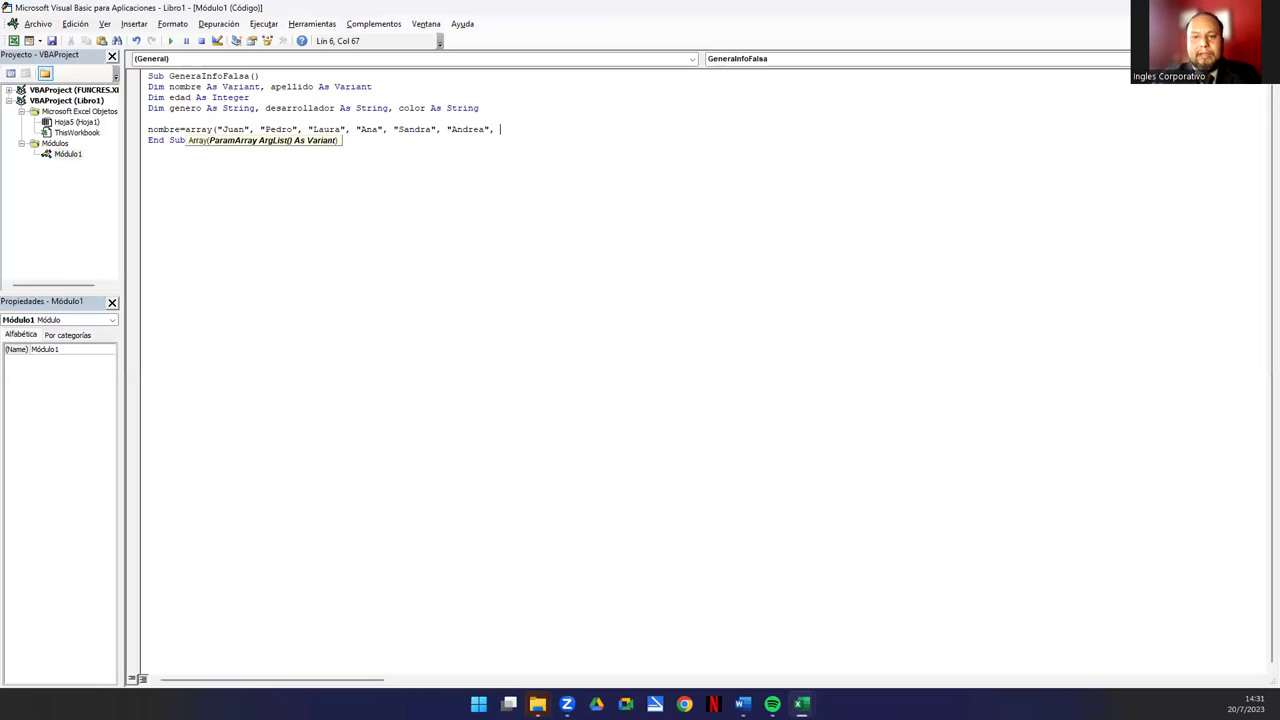
{"action": "type", "text": "\"Pablo"}
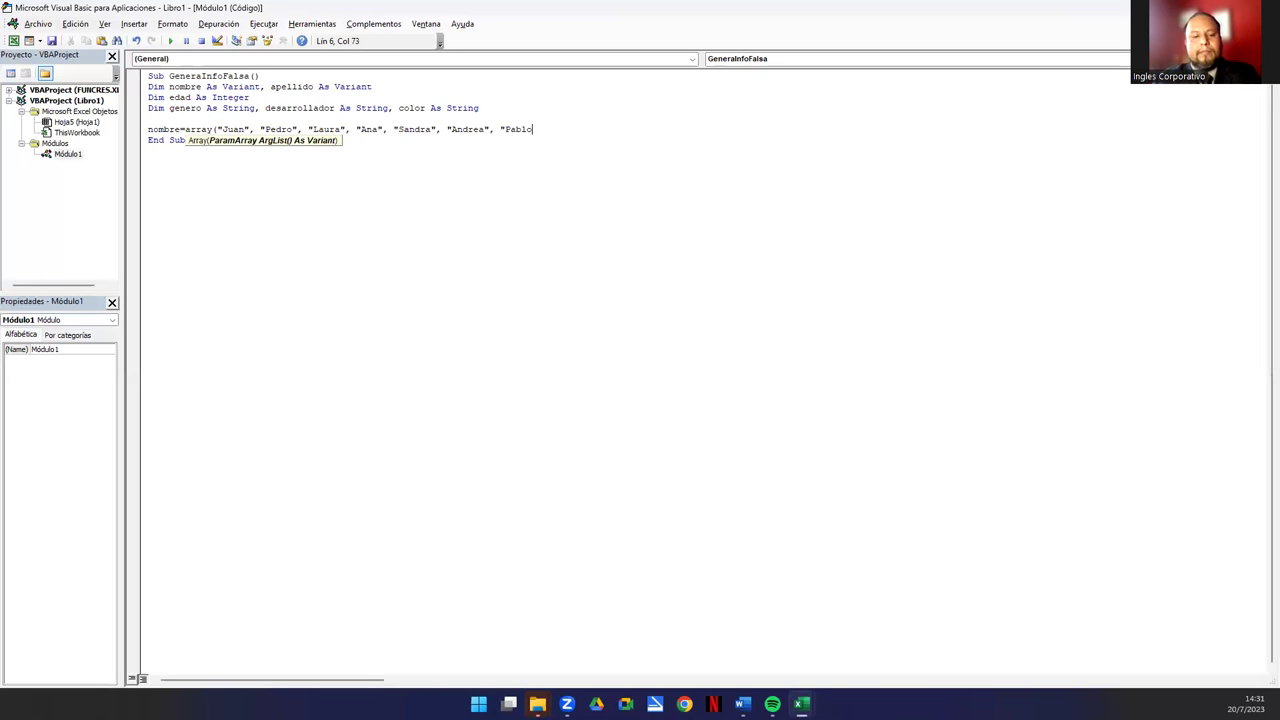
{"action": "type", "text": "\";"}
{"action": "key", "text": "BackSpace"}
{"action": "key", "text": "BackSpace"}
{"action": "type", "text": "\"Mario\", \"Luis\")"}
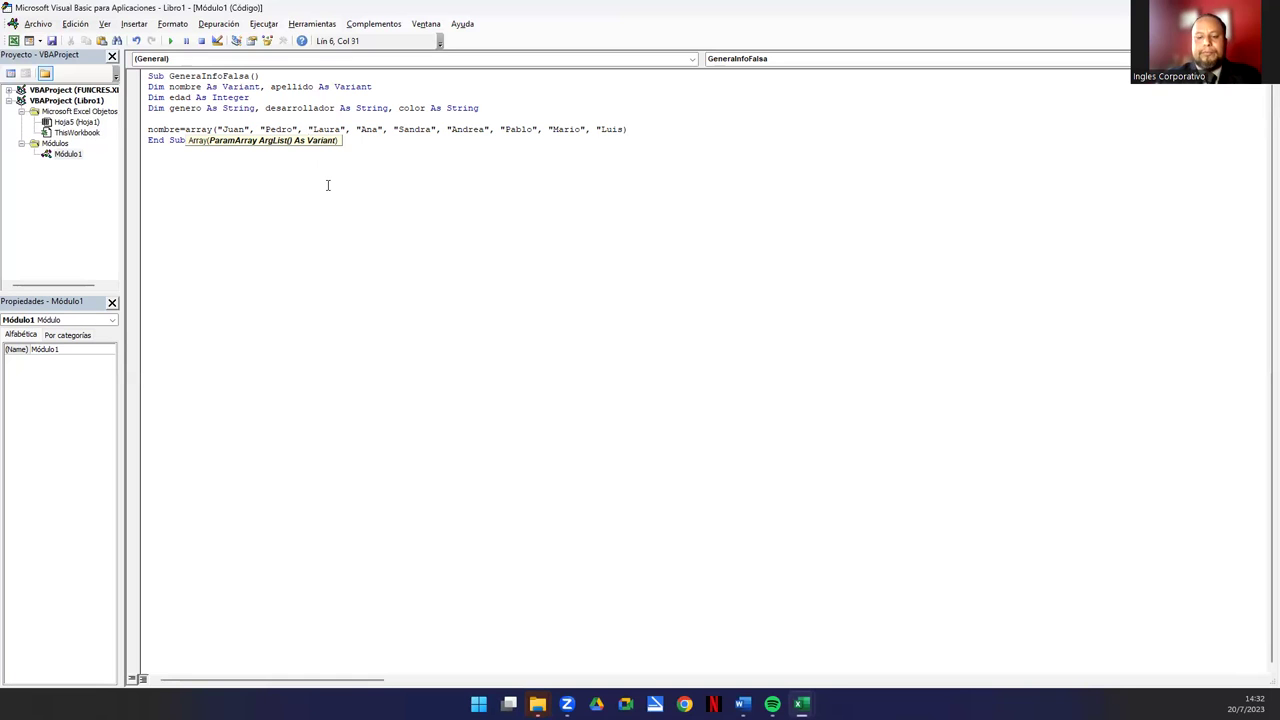
Add "Miguel" after "Pedro" and fix the missing quotes until the nombre line compiles
{"action": "type", "text": "\"Miguel,"}
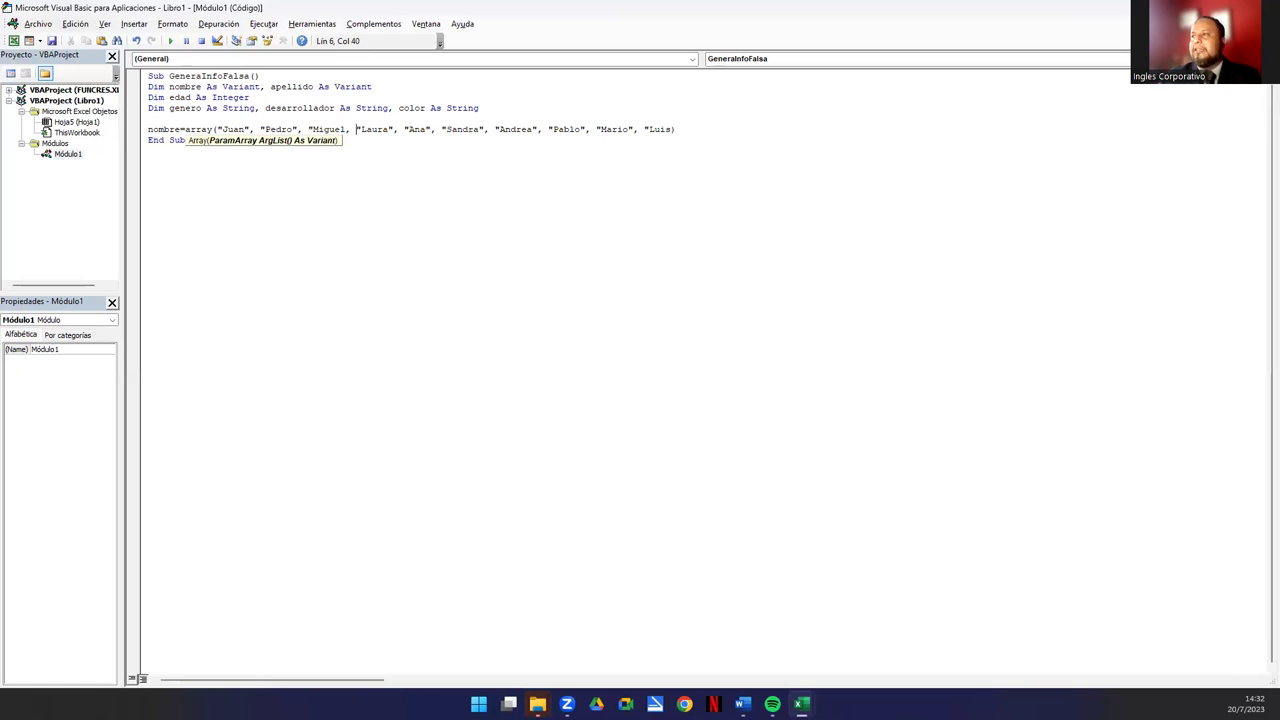
{"action": "key", "text": "Return"}
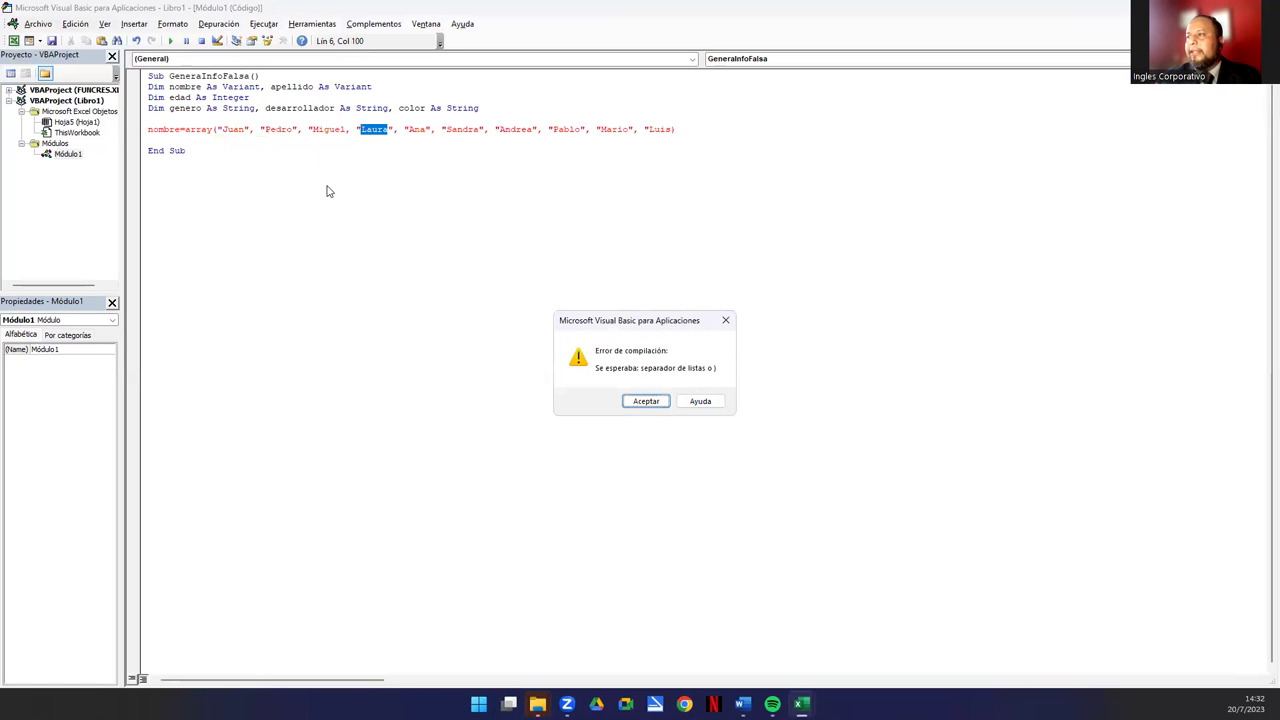
{"action": "key", "text": "Return"}
{"action": "left_click", "coordinate": [346, 129]}
{"action": "type", "text": "\""}
{"action": "key", "text": "End"}
{"action": "key", "text": "Return"}
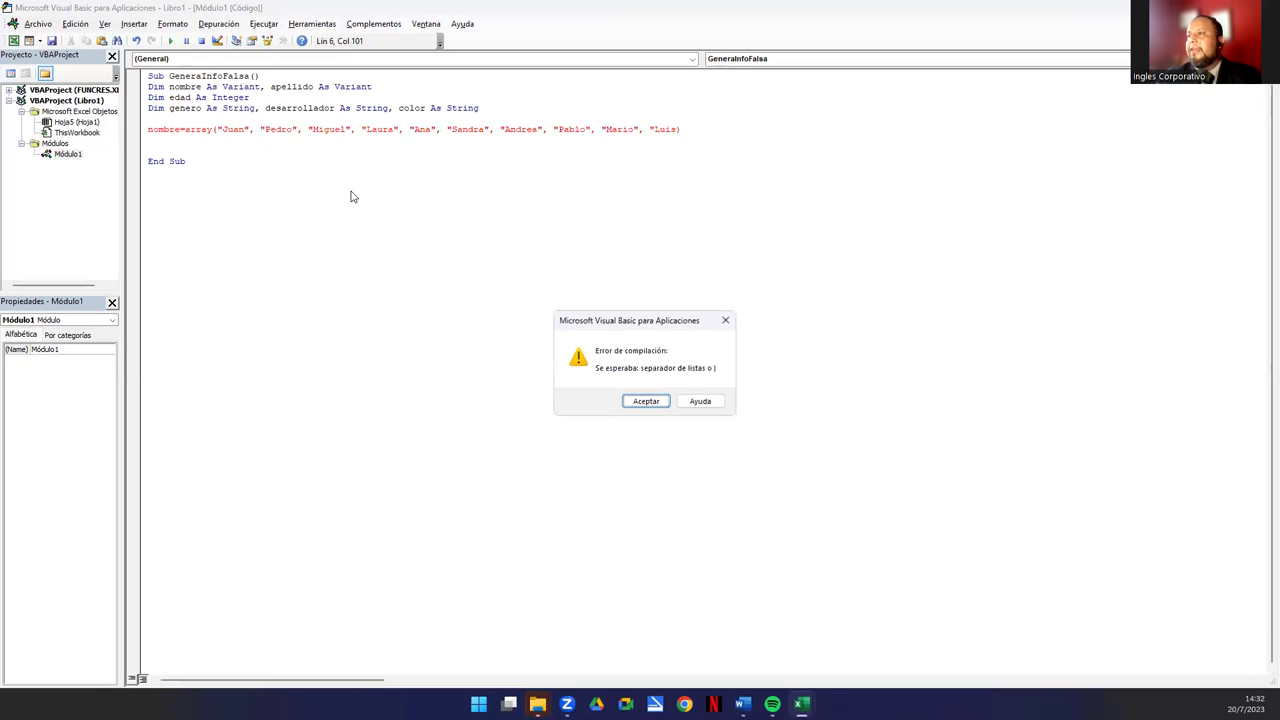
{"action": "key", "text": "Return"}
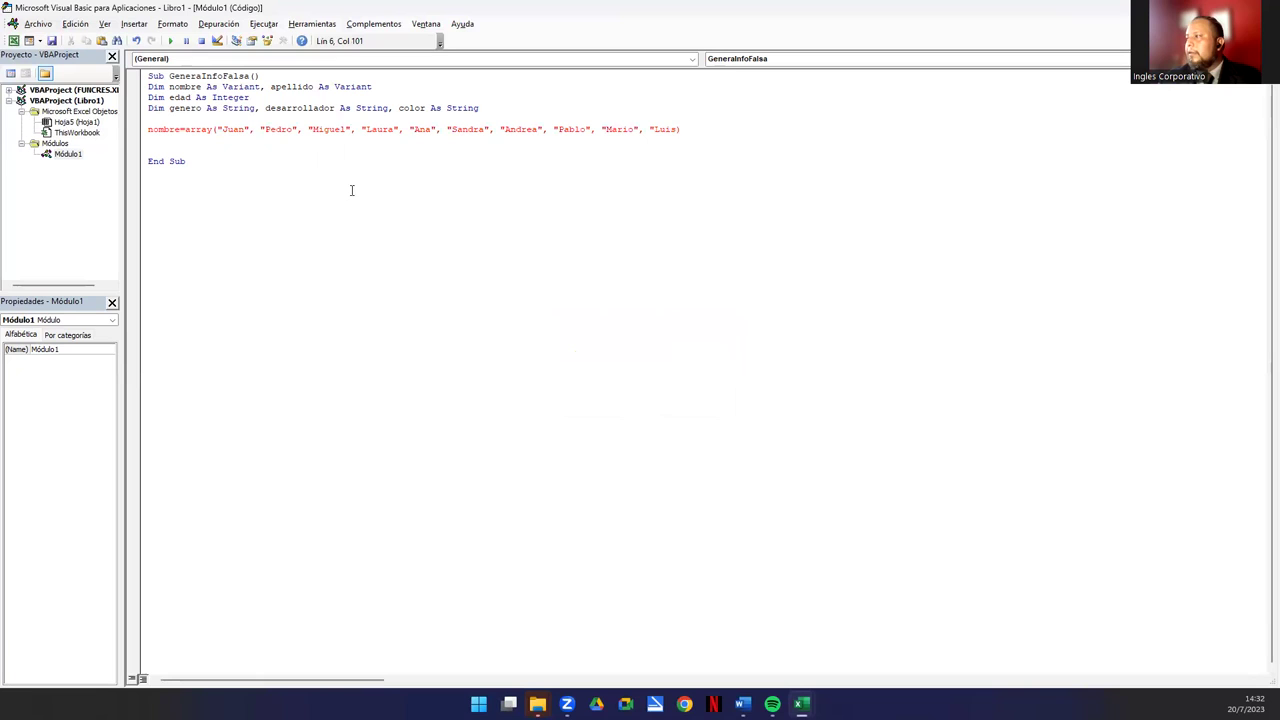
{"action": "left_click", "coordinate": [677, 131]}
{"action": "type", "text": "\""}
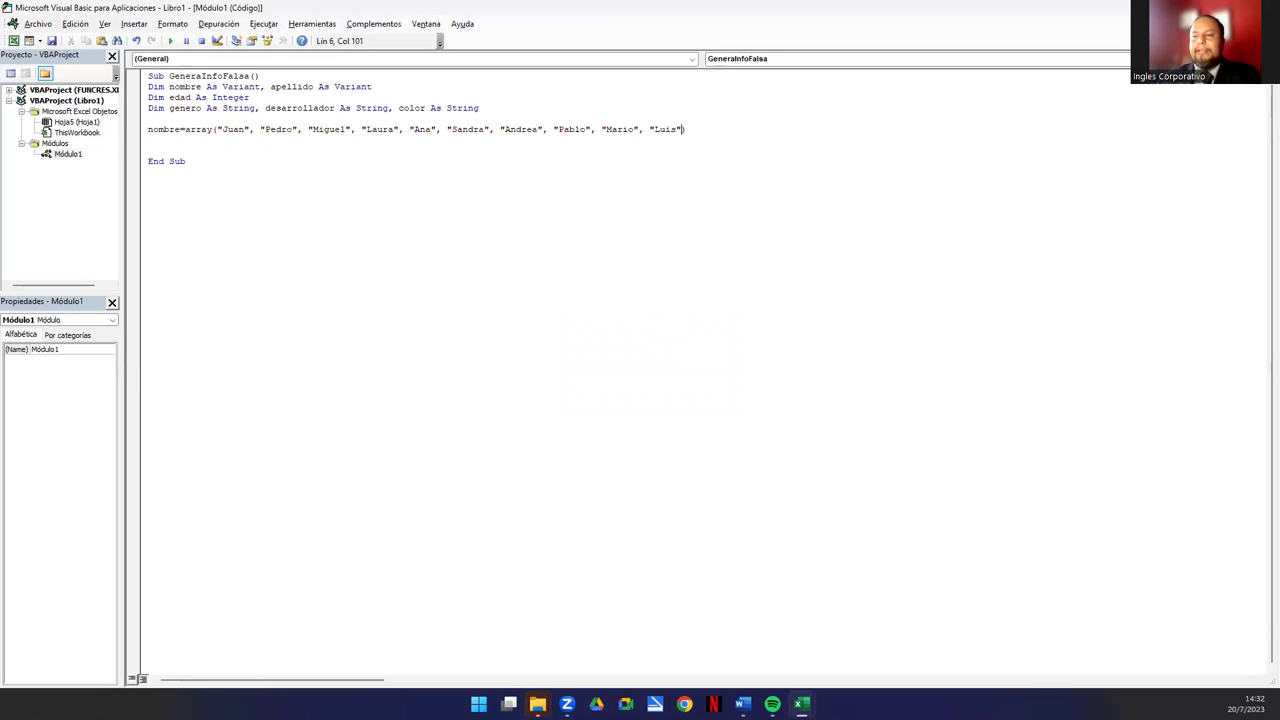
{"action": "key", "text": "Return"}
{"action": "key", "text": "Return"}
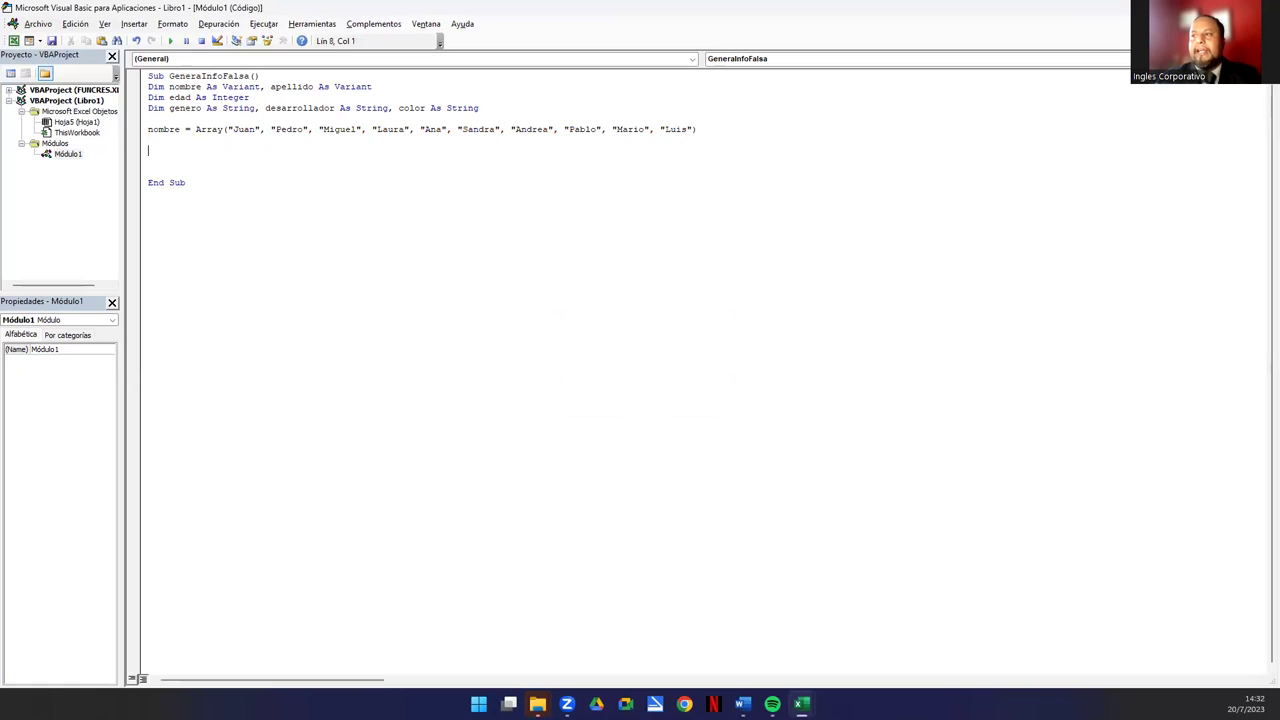
Point out Variant and Array, then start apellido = Array("Perez", "Garcia", ...) on the next line
{"action": "double_click", "coordinate": [229, 89]}
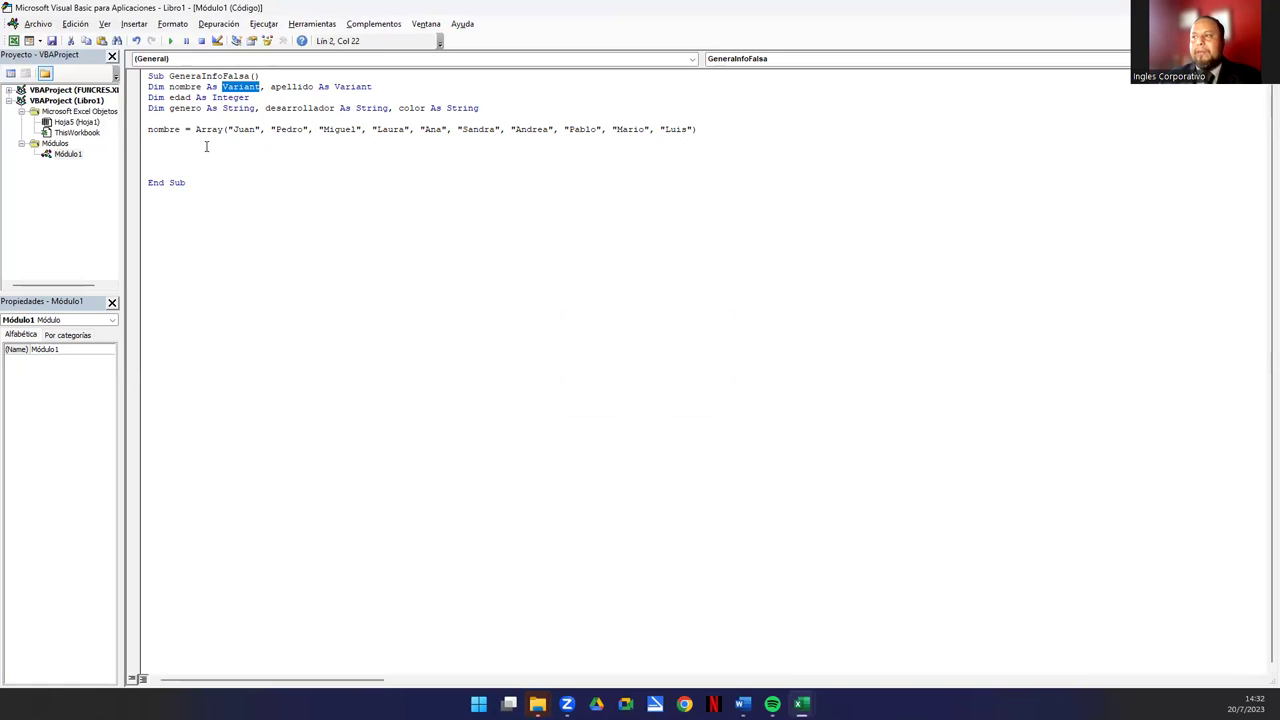
{"action": "left_click_drag", "start_coordinate": [196, 130], "coordinate": [220, 130]}
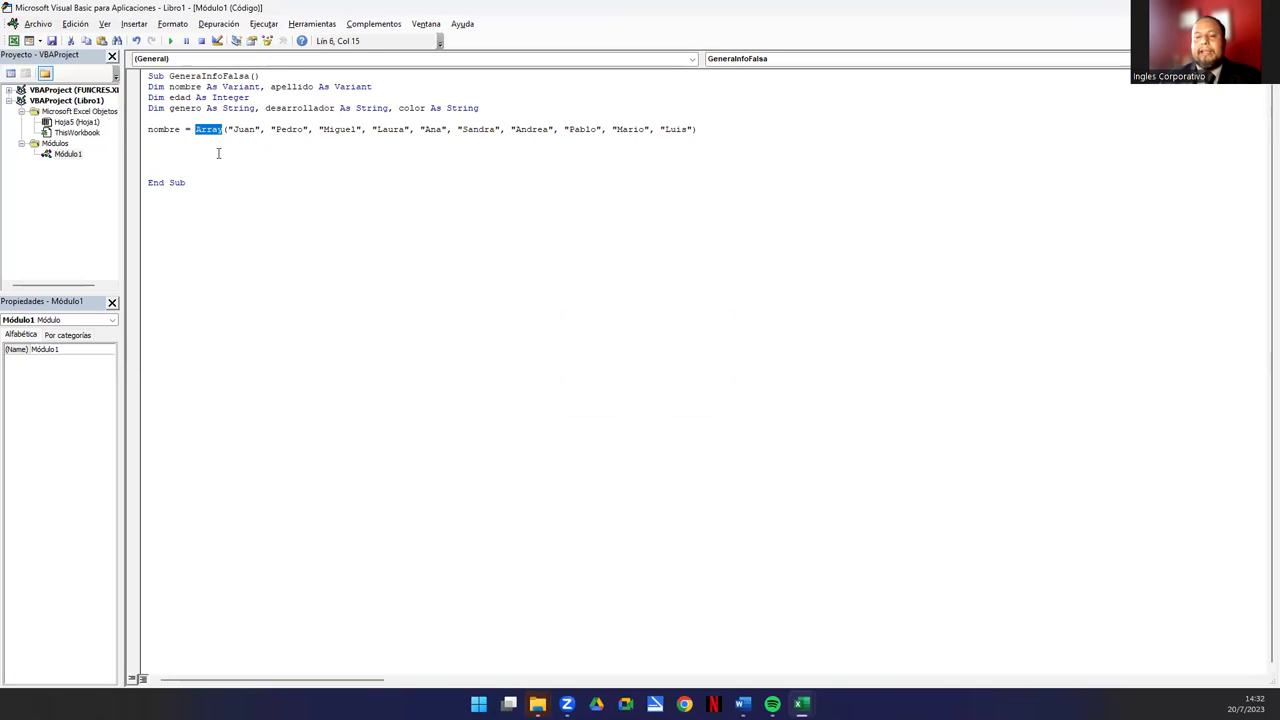
{"action": "left_click", "coordinate": [145, 152]}
{"action": "type", "text": "apellido"}
{"action": "key", "text": "ctrl+z"}
{"action": "type", "text": "apellido= "}
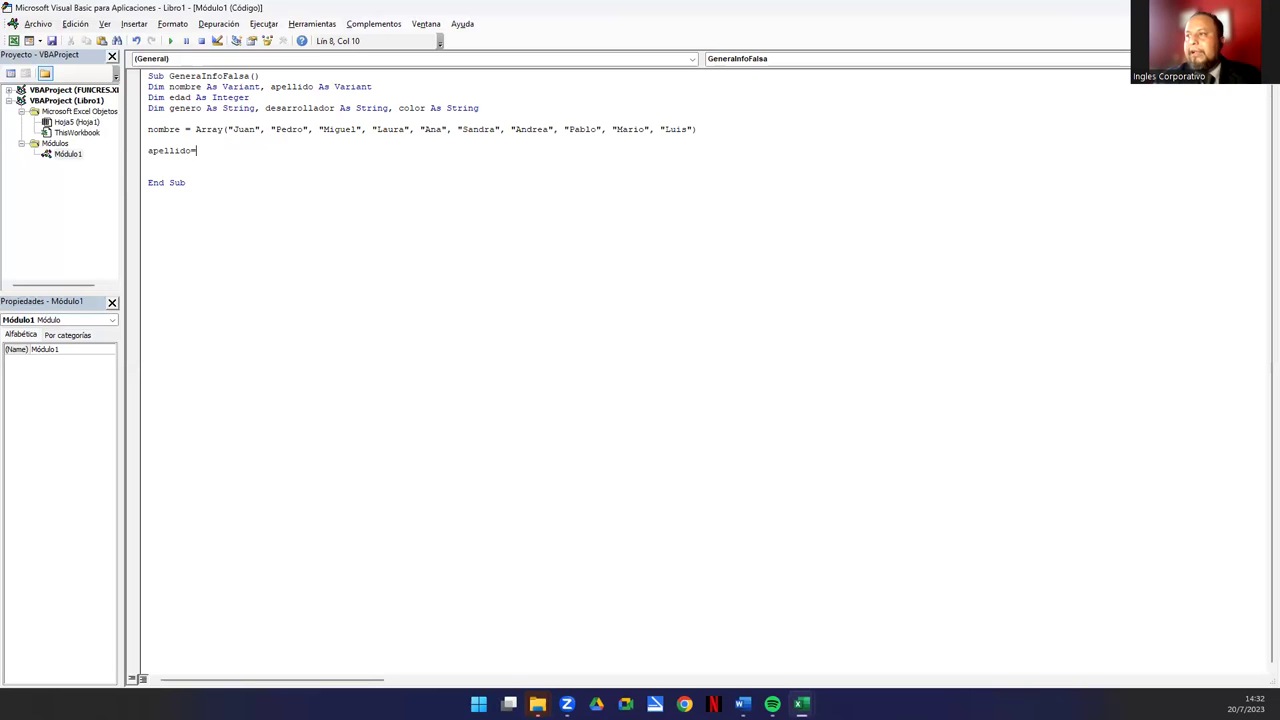
{"action": "type", "text": "Array"}
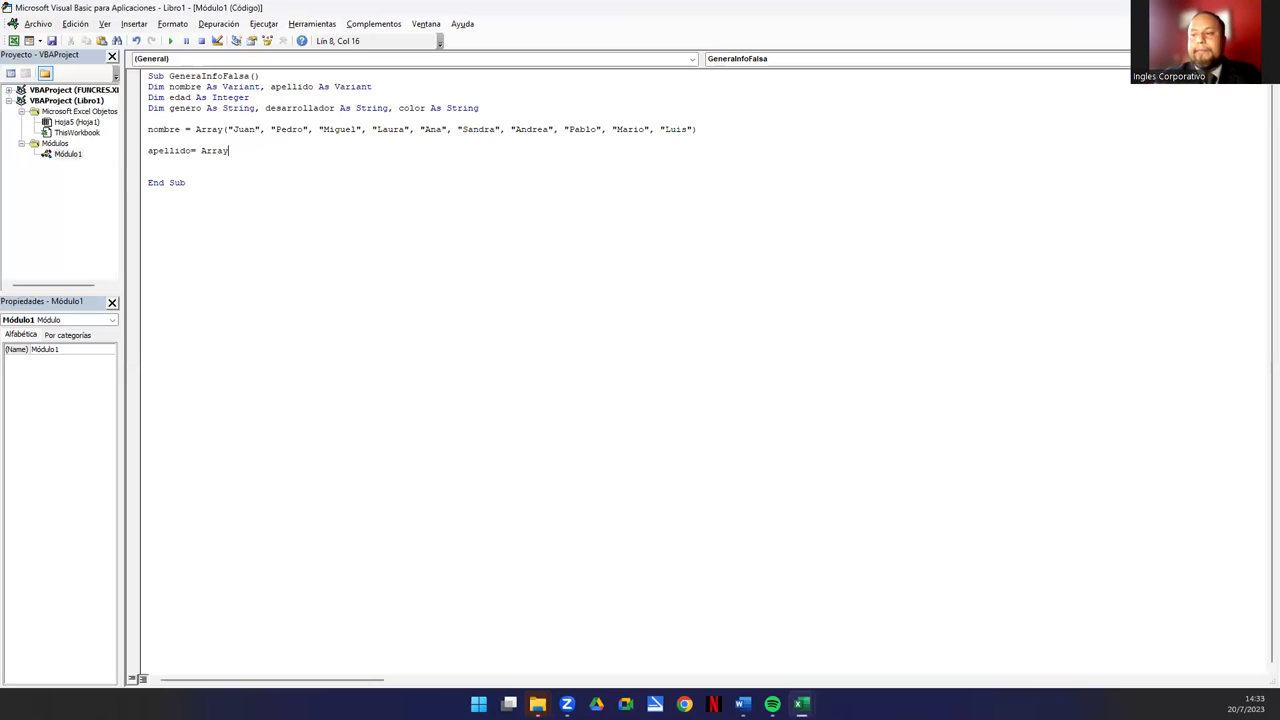
{"action": "type", "text": "(\""}
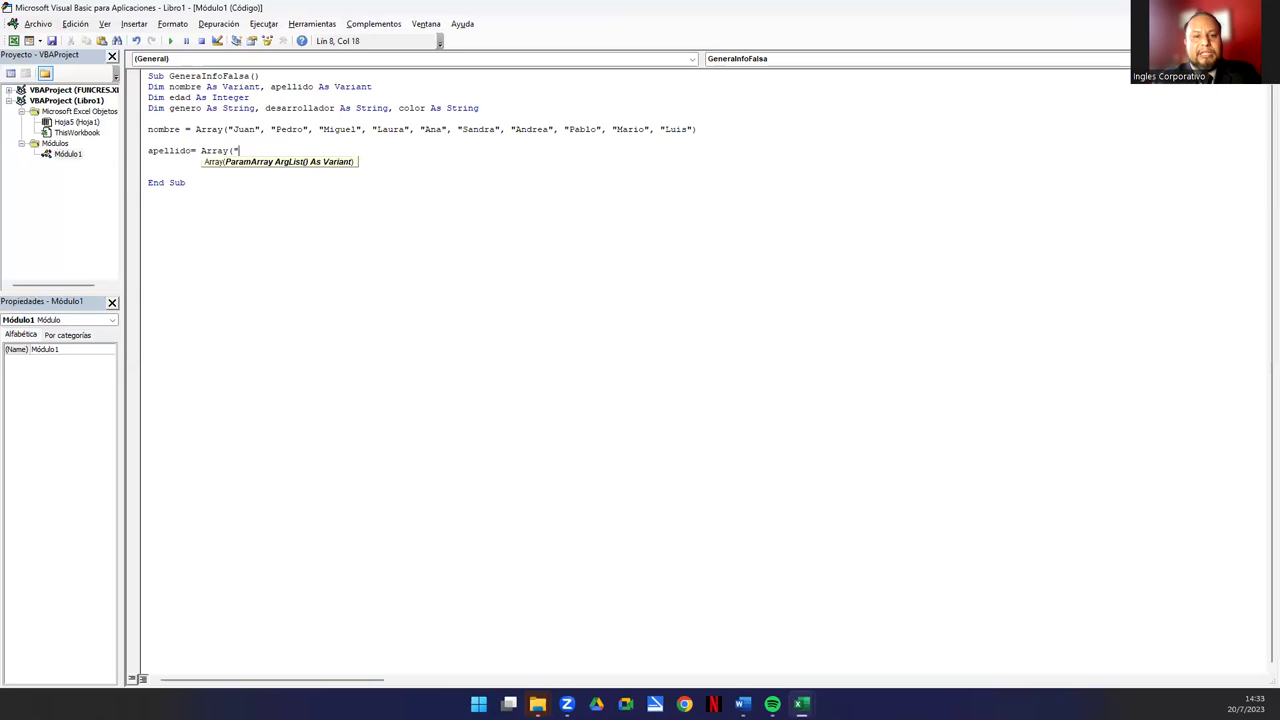
{"action": "type", "text": "Perez\", \"Garcia\", "}
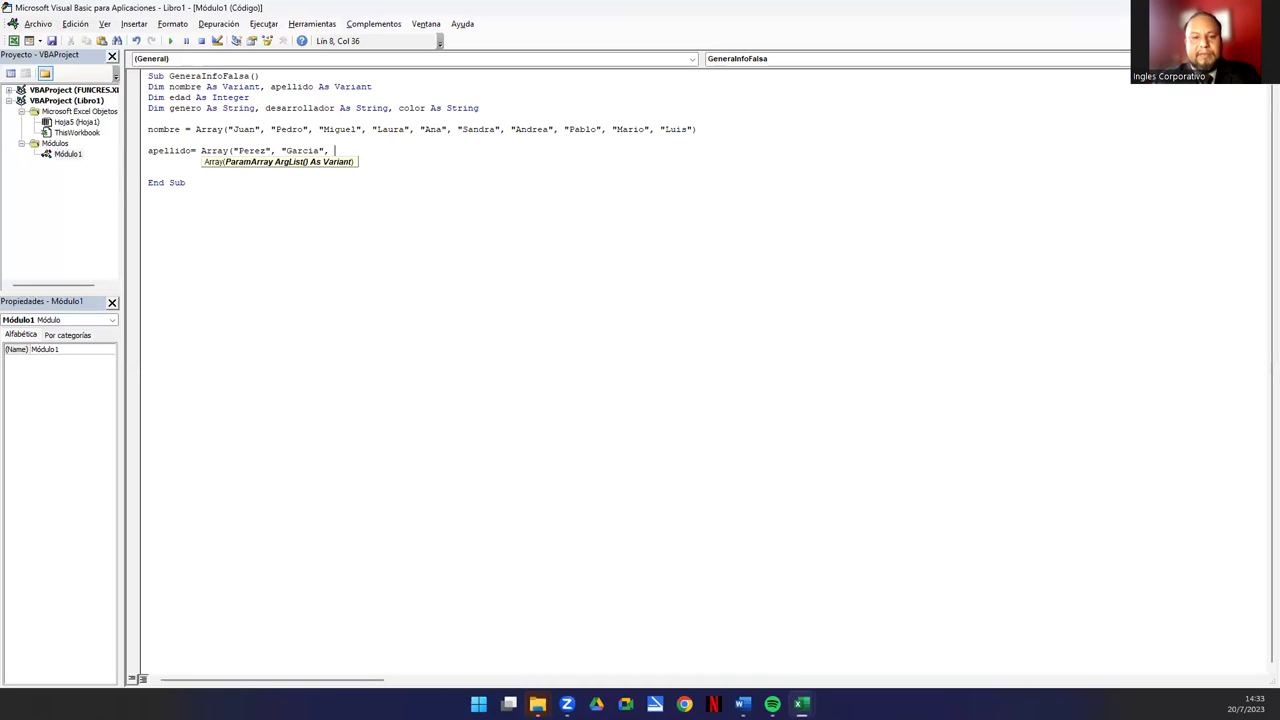
{"action": "type", "text": "\""}
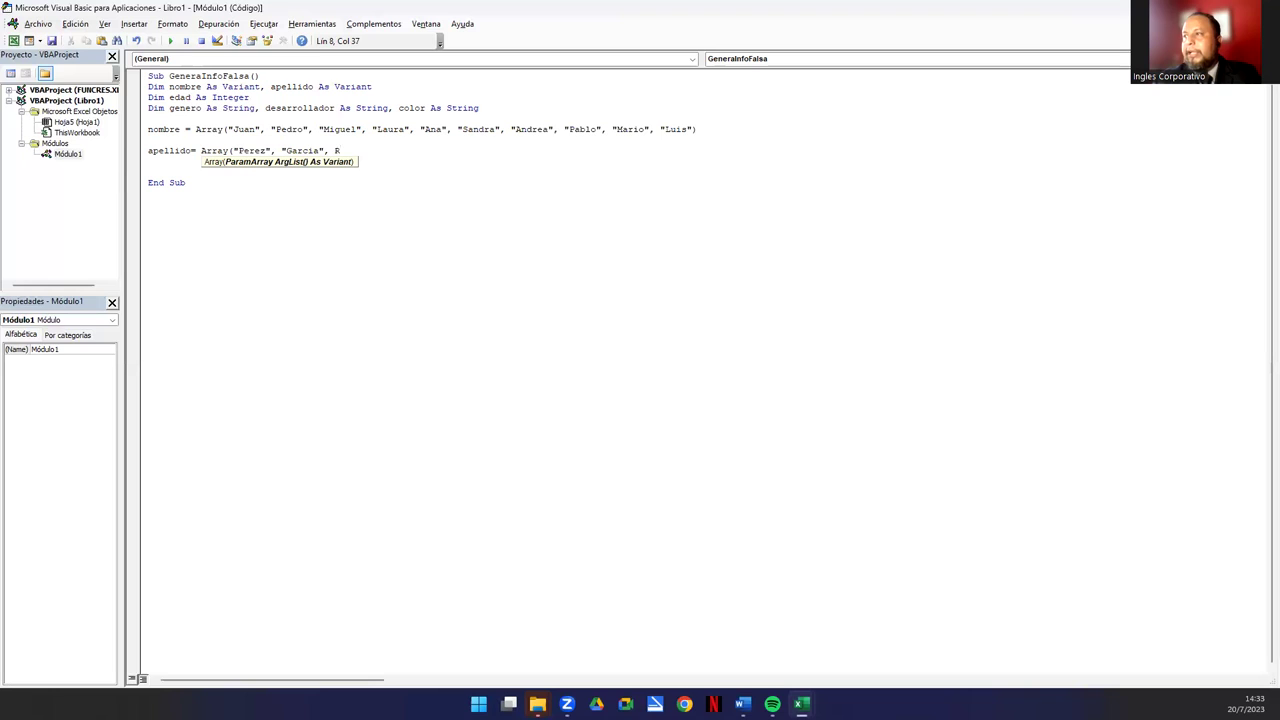
{"action": "type", "text": "Dr"}
Add "Rodriguez" and paste the remaining surnames through "Márquez" into the apellido array
{"action": "key", "text": "BackSpace"}
{"action": "key", "text": "BackSpace"}
{"action": "type", "text": "Rod"}
{"action": "type", "text": "riu"}
{"action": "key", "text": "BackSpace"}
{"action": "type", "text": "guez\""}
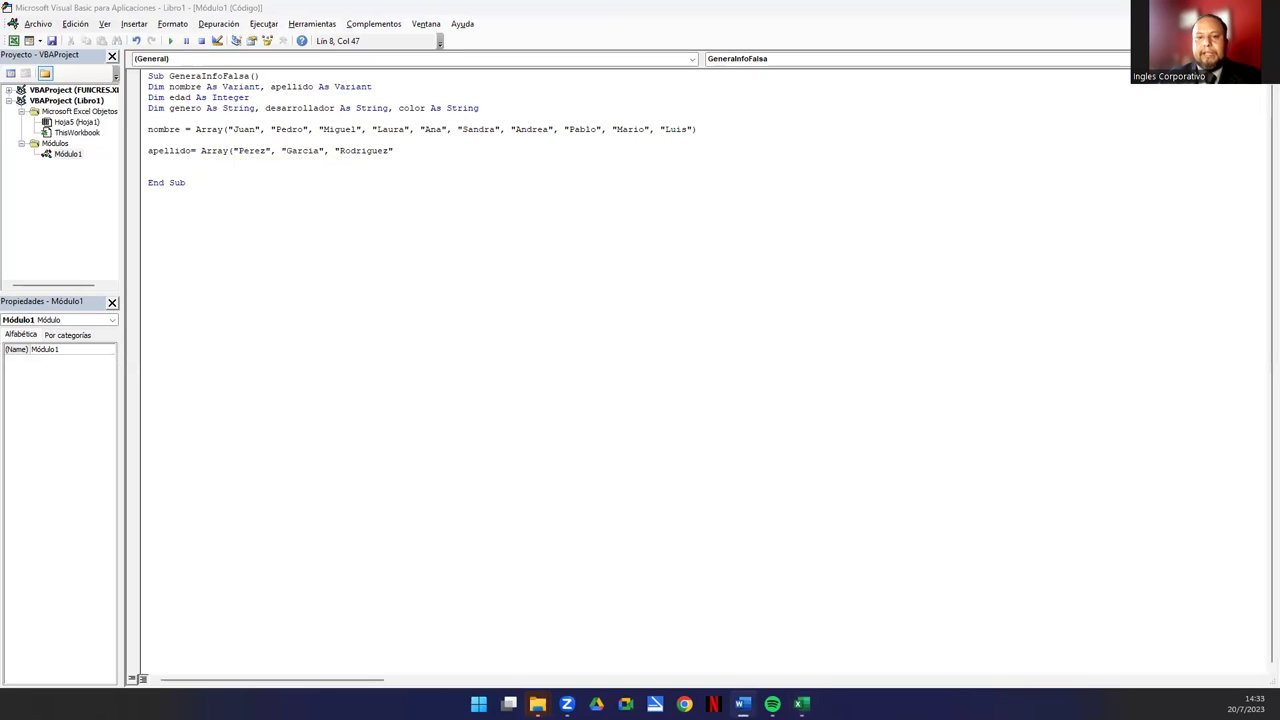
{"action": "left_click", "coordinate": [385, 152]}
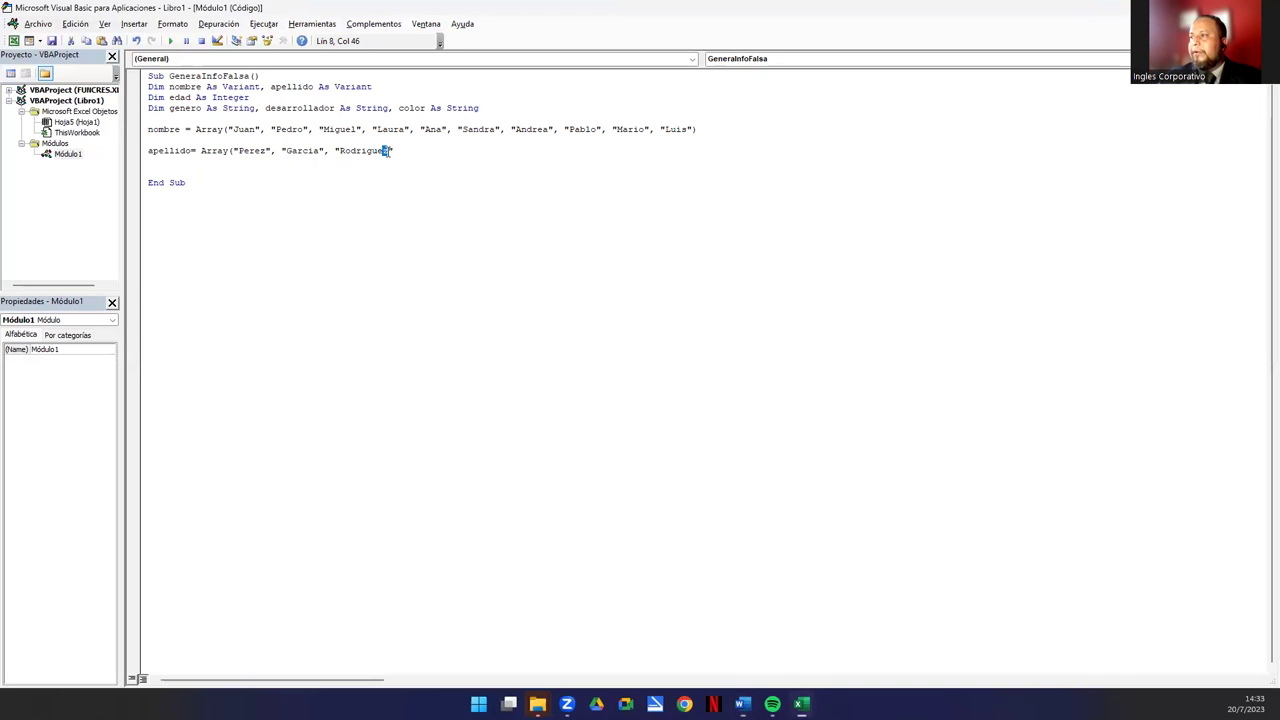
{"action": "type", "text": "\", \"González\", \"Fernández\", \"Martínez\", \"Sánchez\", \"Rodríguez\", \"Gómez\", \"Márquez\")"}
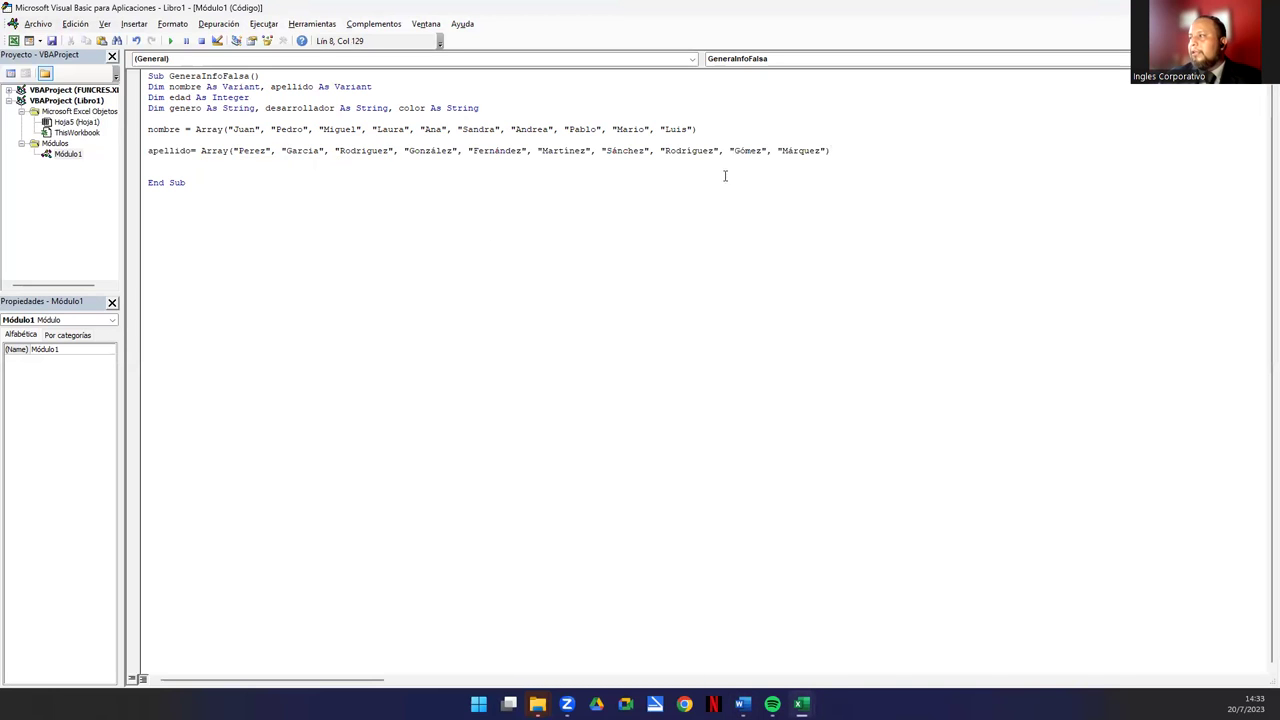
{"action": "key", "text": "Return"}
{"action": "key", "text": "Return"}
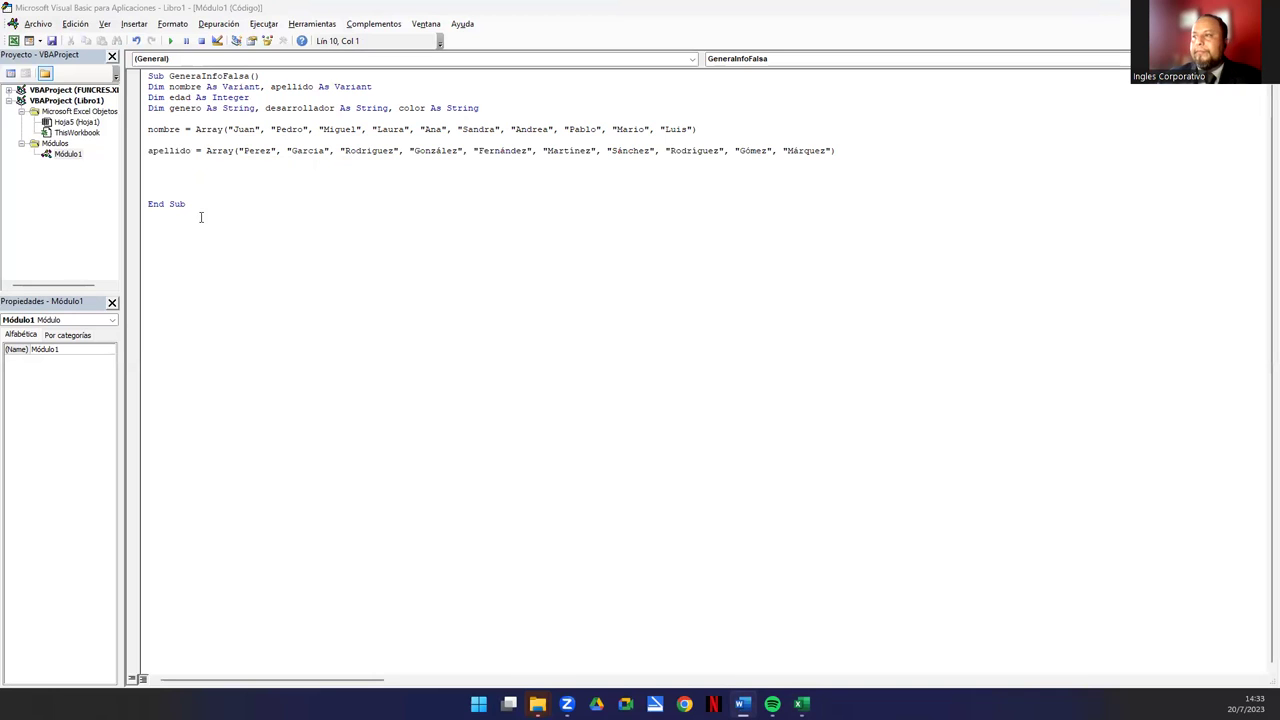
Paste the colores array of ten colours and compare its name with the color declaration
{"action": "left_click", "coordinate": [167, 185]}
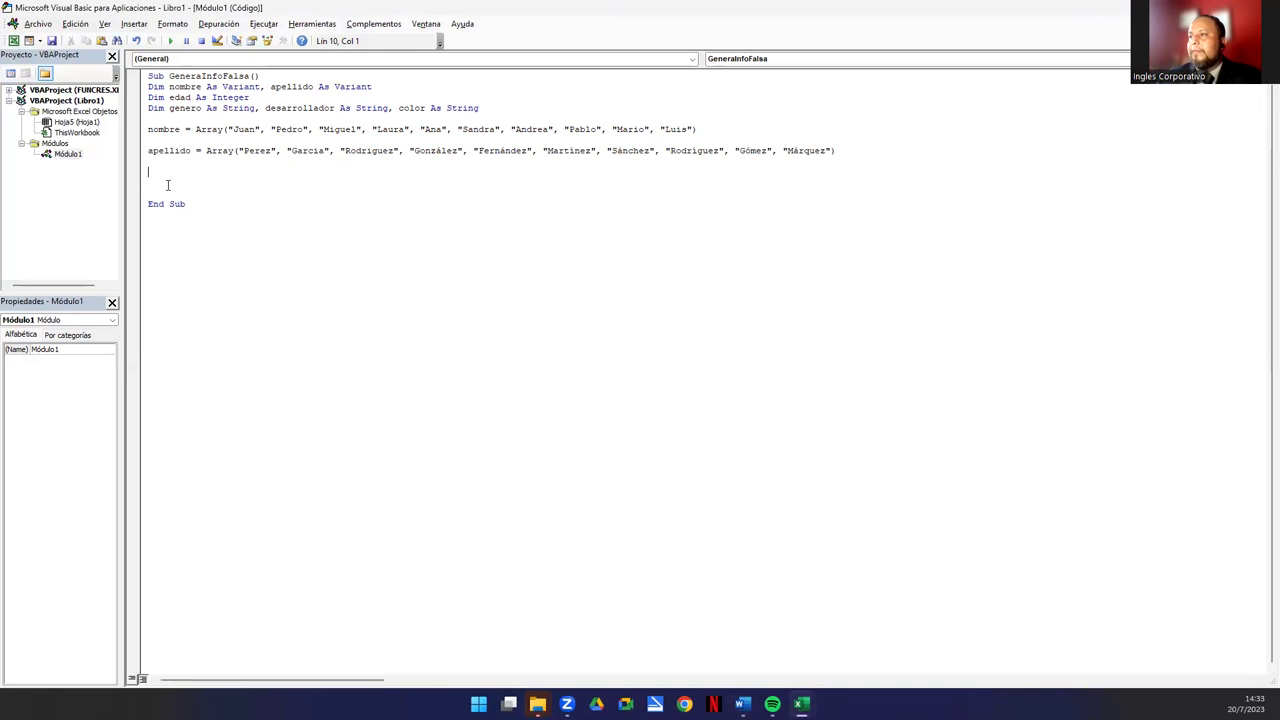
{"action": "type", "text": "colores = Array(\"Verde\", \"Rojo\", \"Azul\", \"Cafe\", \"Negro\", \"Amarillo\", \"Rosado\", \"Gris\", \"Purpura\", \"Violeta\")"}
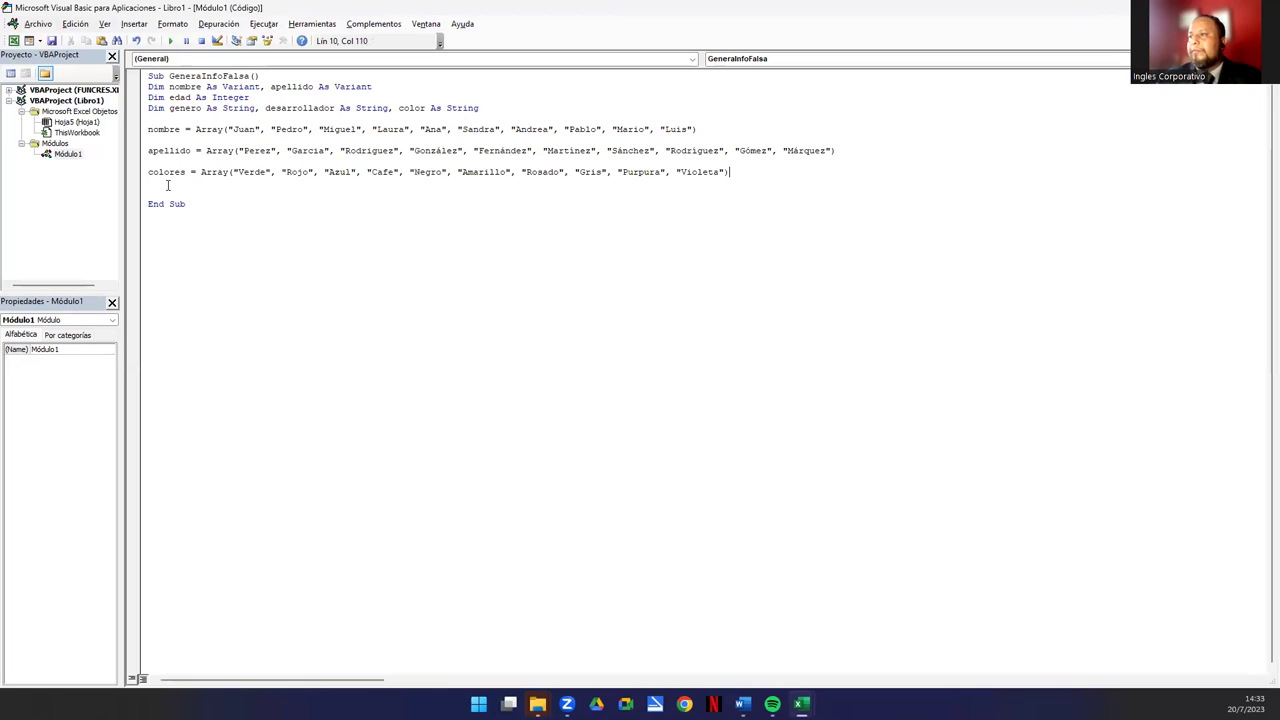
{"action": "left_click", "coordinate": [182, 172]}
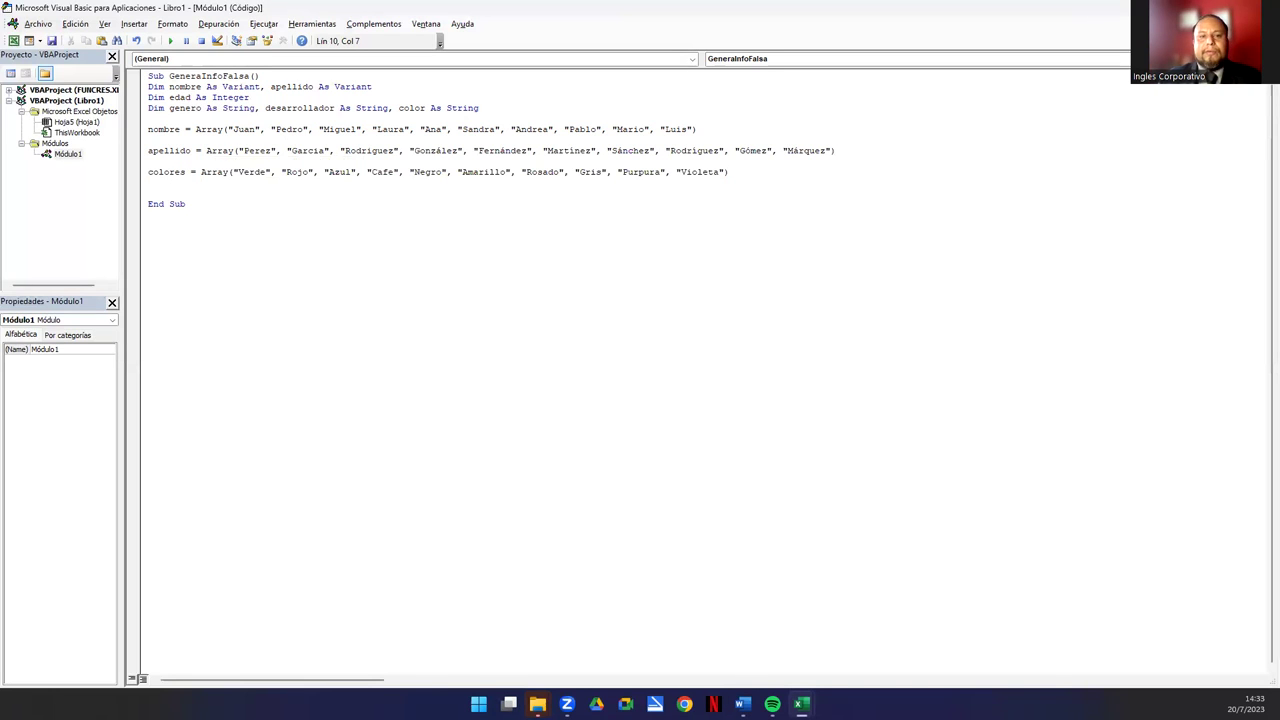
{"action": "left_click", "coordinate": [425, 108]}
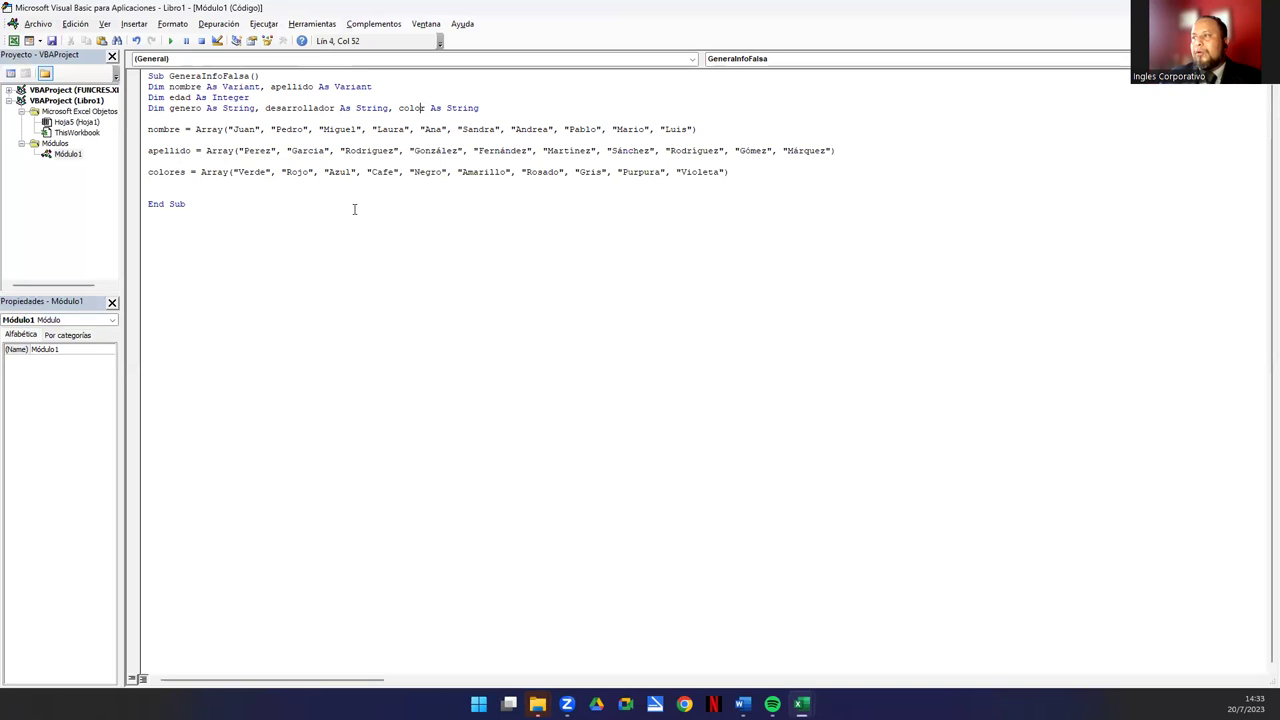
{"action": "double_click", "coordinate": [169, 173]}
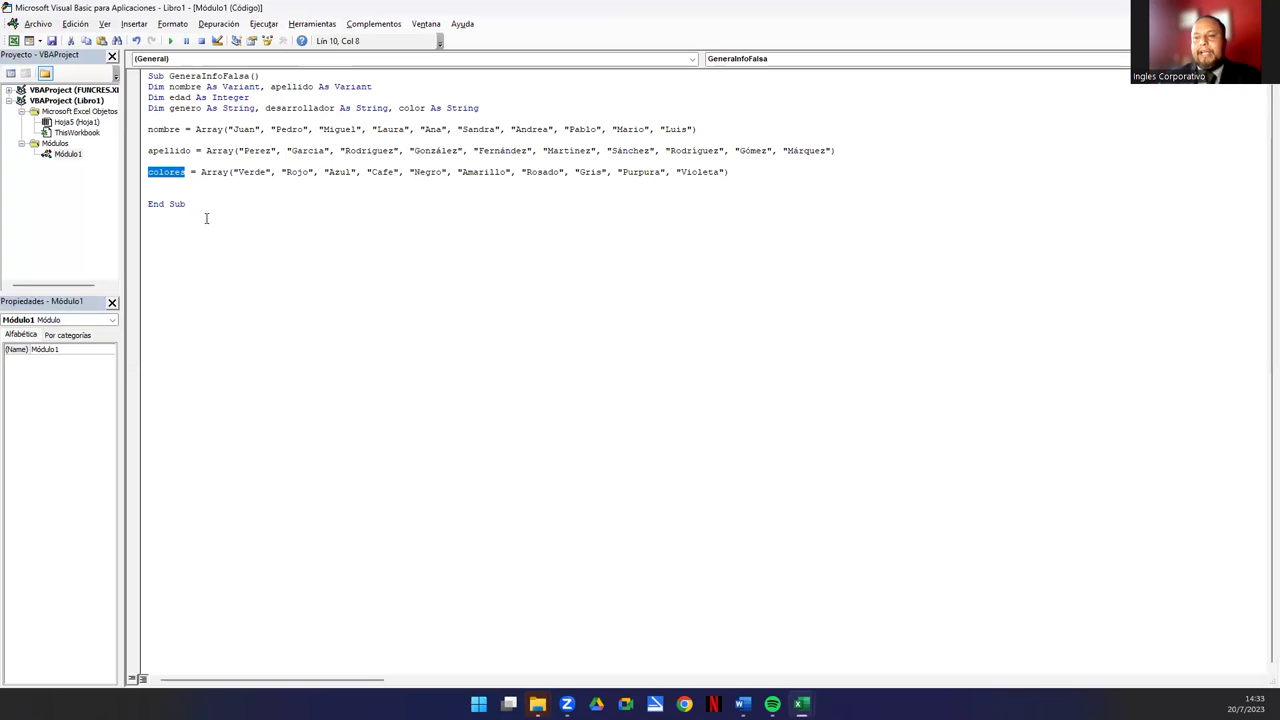
{"action": "left_click", "coordinate": [185, 150]}
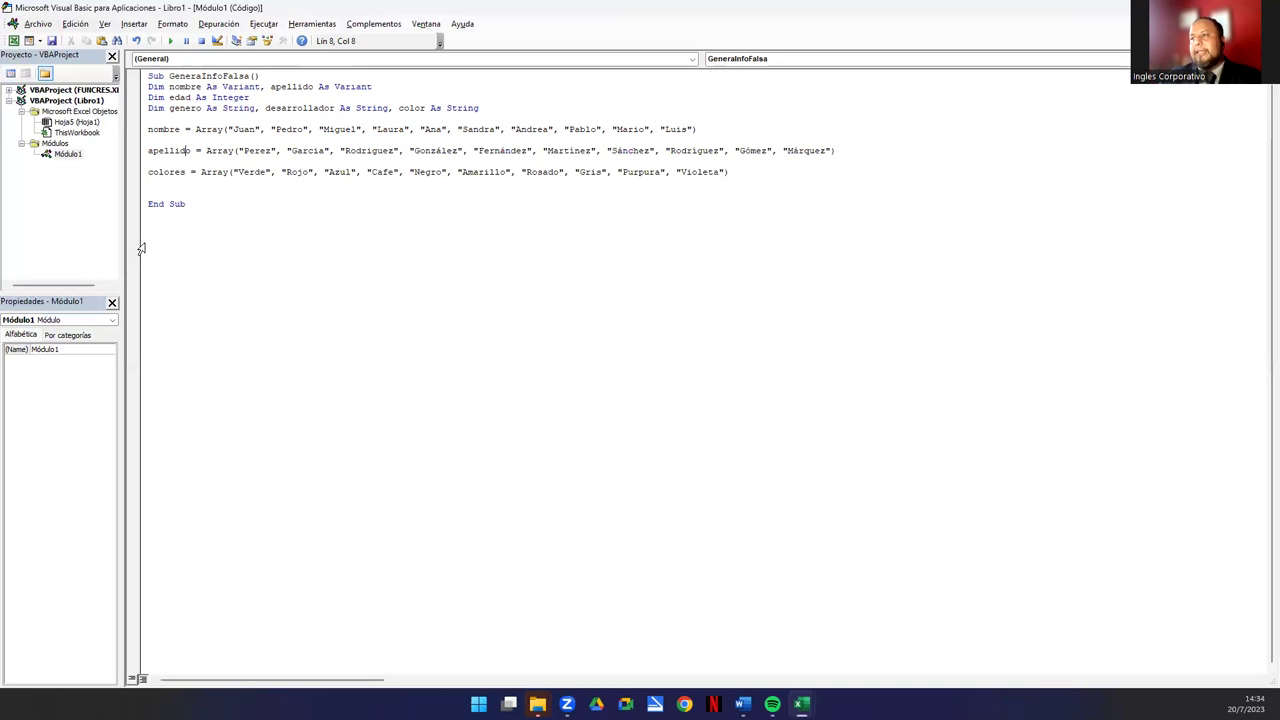
{"action": "left_click", "coordinate": [182, 192]}
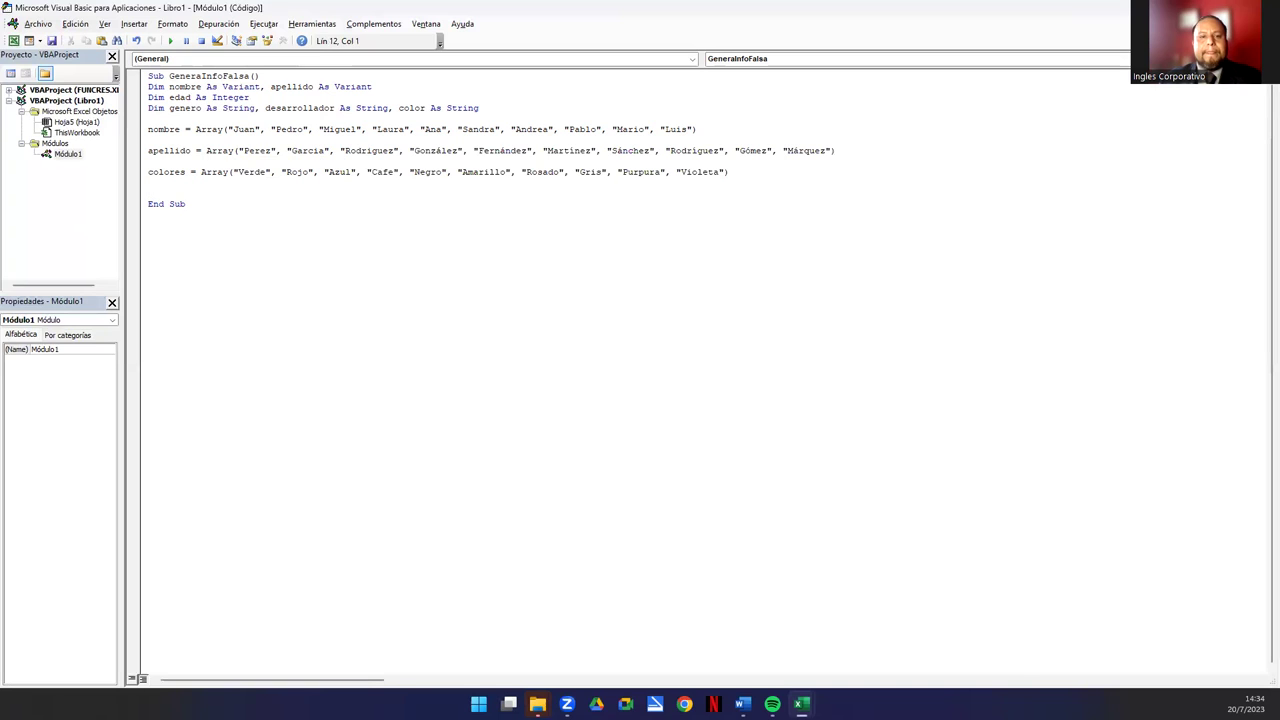
Paste the For i = 1 To 20 loop with random name, surname and colour picks above End Sub
{"action": "left_click", "coordinate": [742, 704]}
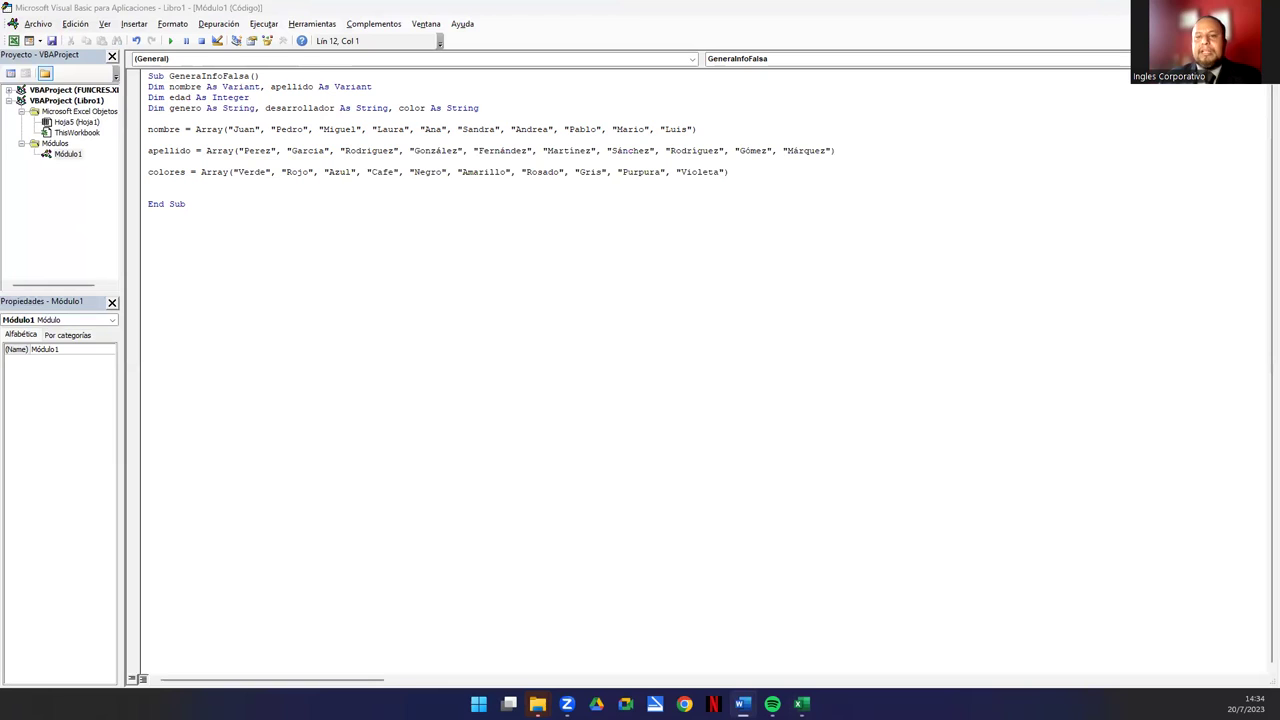
{"action": "left_click", "coordinate": [191, 216]}
{"action": "key", "text": "Return"}
{"action": "key", "text": "Return"}
{"action": "key", "text": "Up"}
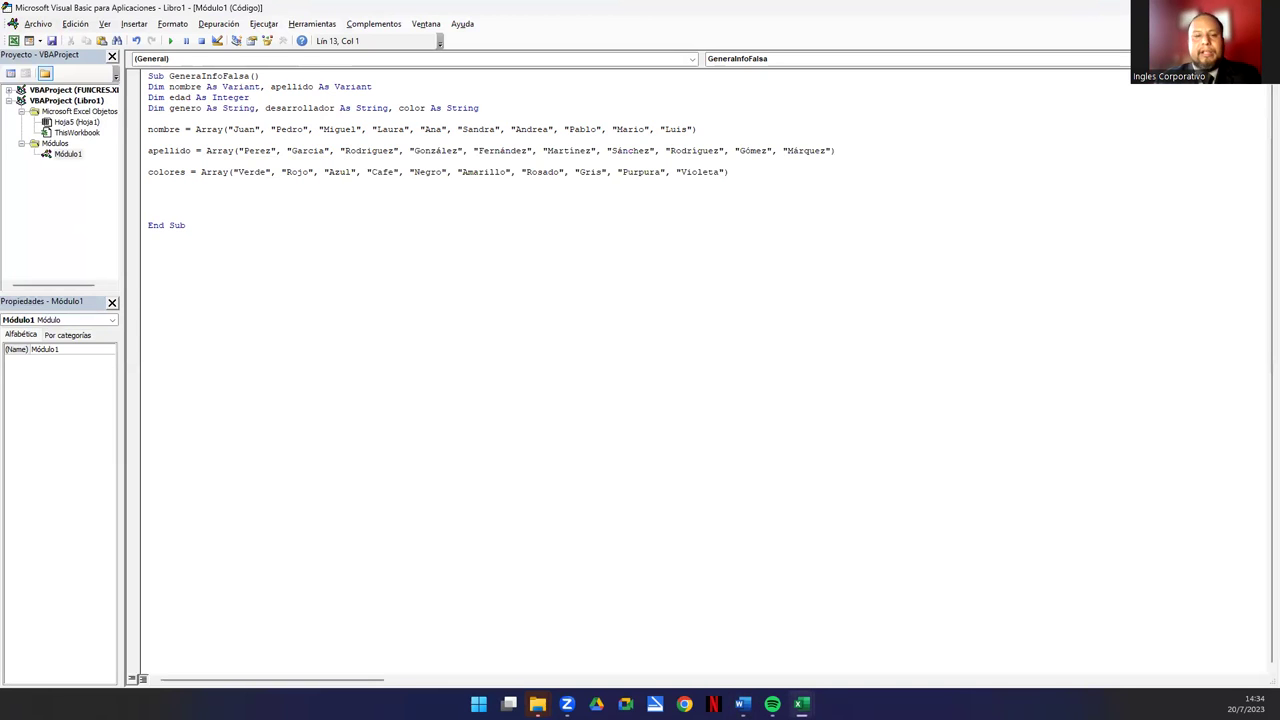
{"action": "type", "text": "For i = 1 To 20  'Selección de nombre y apellido al azar nombre = nombres(Int(Rnd() * 10)) apellido = apellidos(Int(Rnd() * 10)) color = colores(Int(Rnd() * 10))"}
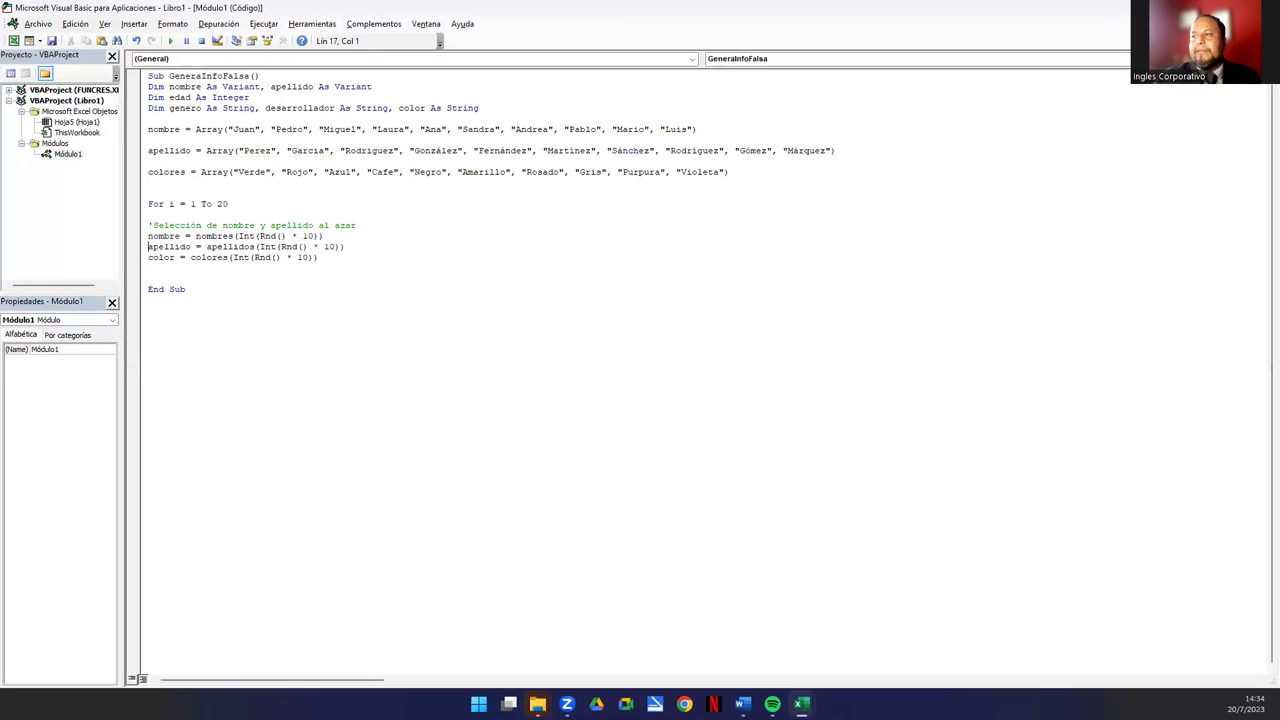
Highlight the nombre line's array lookup and its Rnd() * 10 index to explain them
{"action": "left_click", "coordinate": [148, 203]}
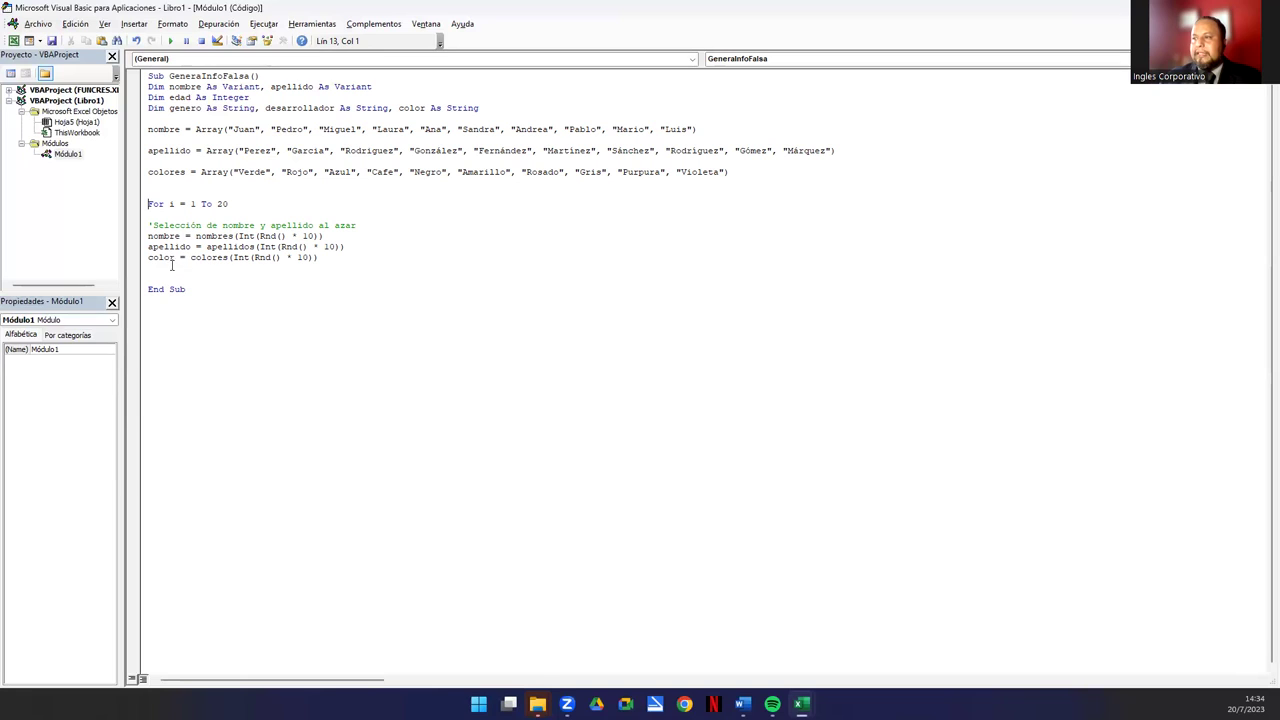
{"action": "left_click", "coordinate": [152, 237]}
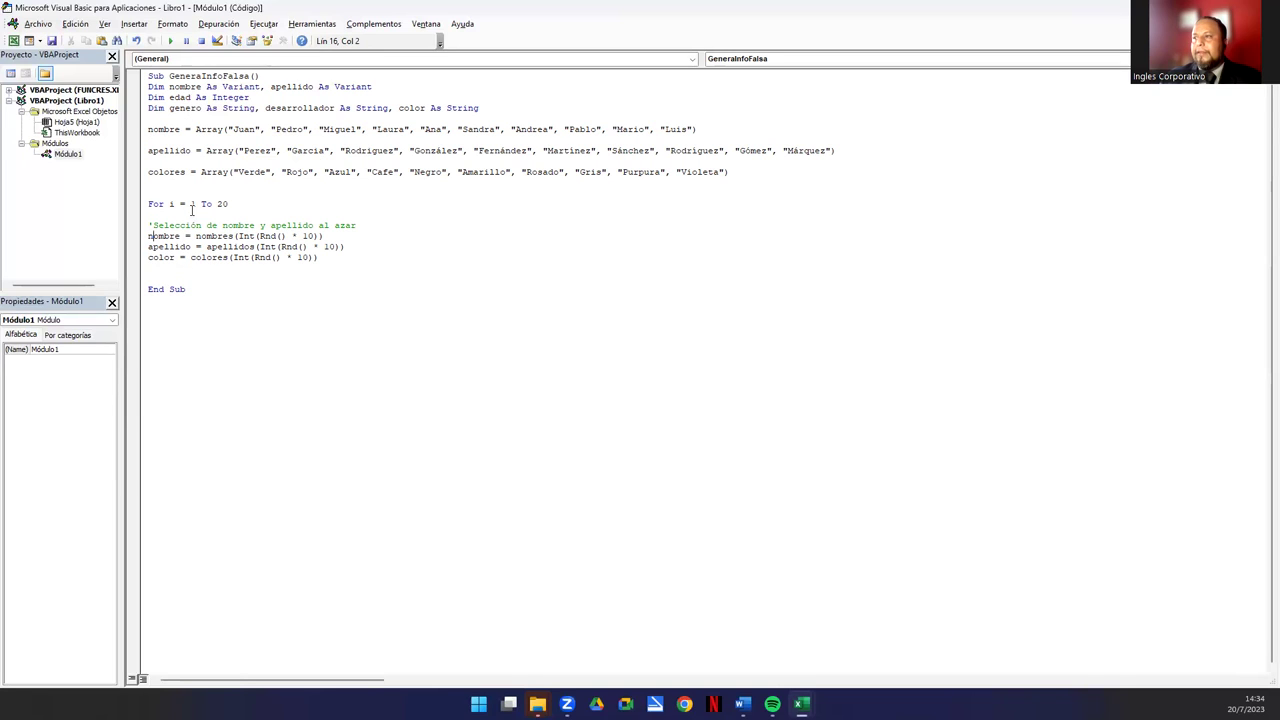
{"action": "left_click_drag", "start_coordinate": [195, 236], "coordinate": [323, 237]}
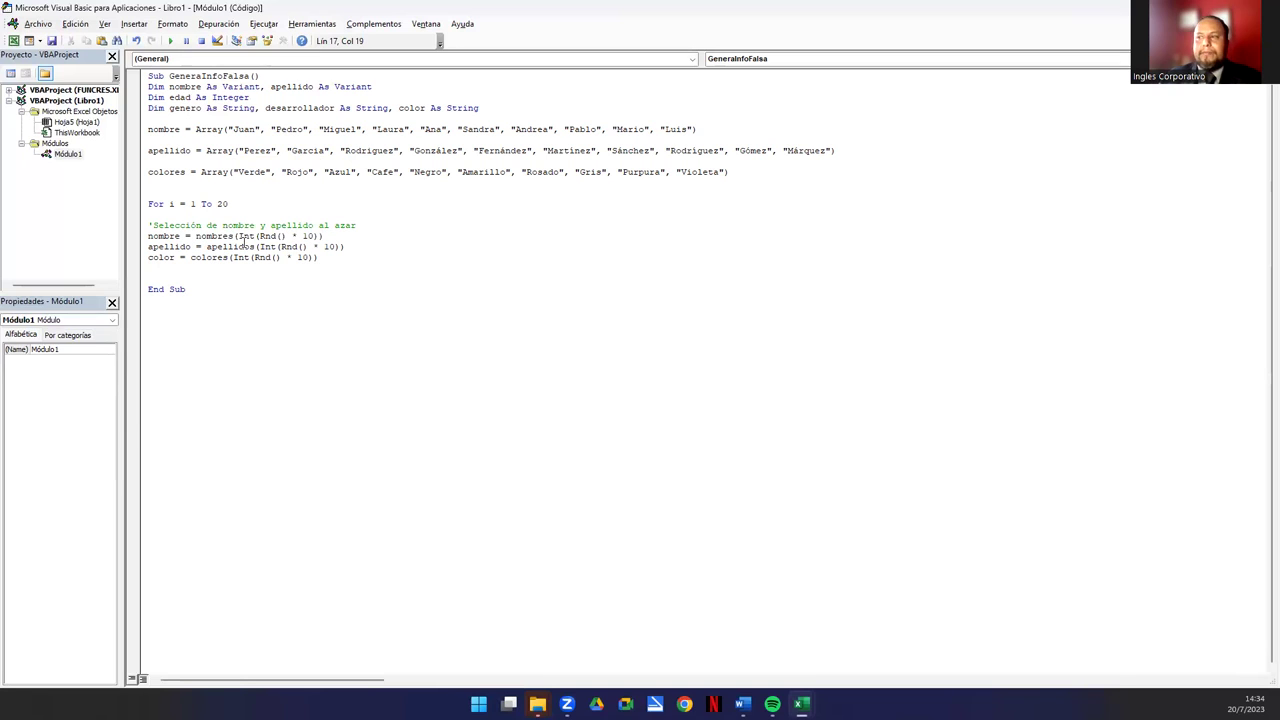
{"action": "left_click_drag", "start_coordinate": [258, 236], "coordinate": [286, 236]}
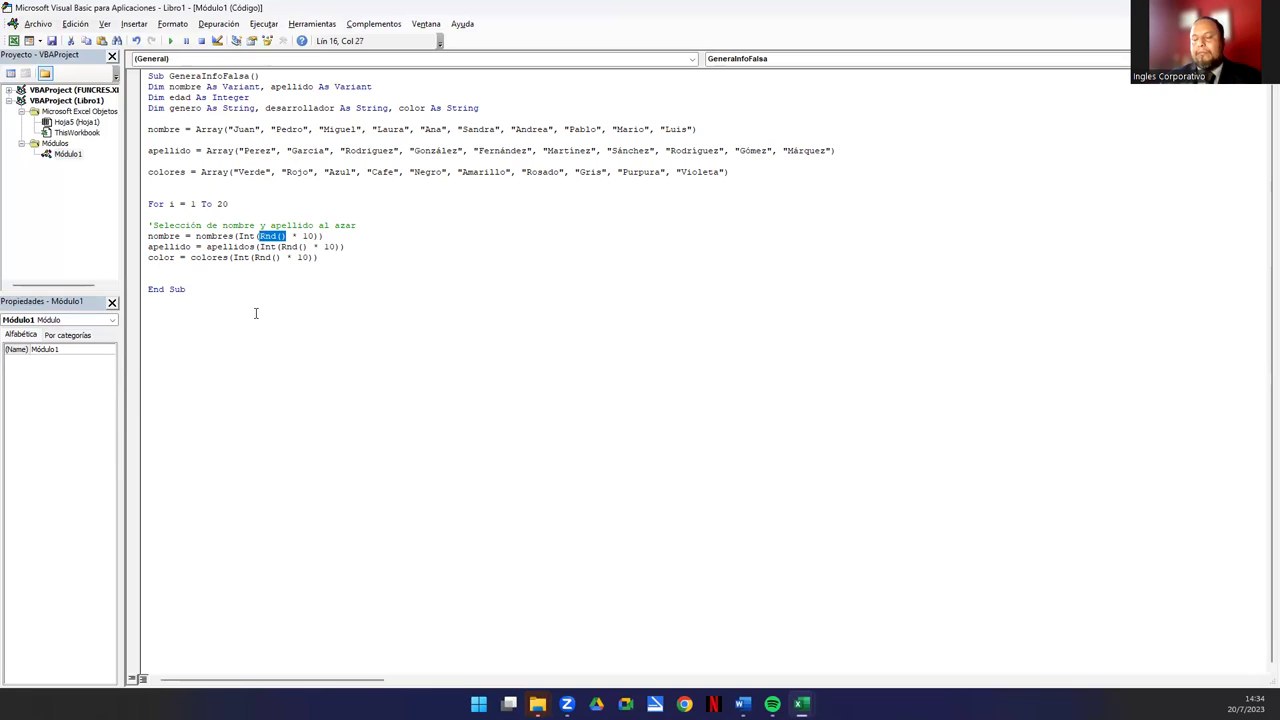
{"action": "left_click_drag", "start_coordinate": [290, 236], "coordinate": [314, 236]}
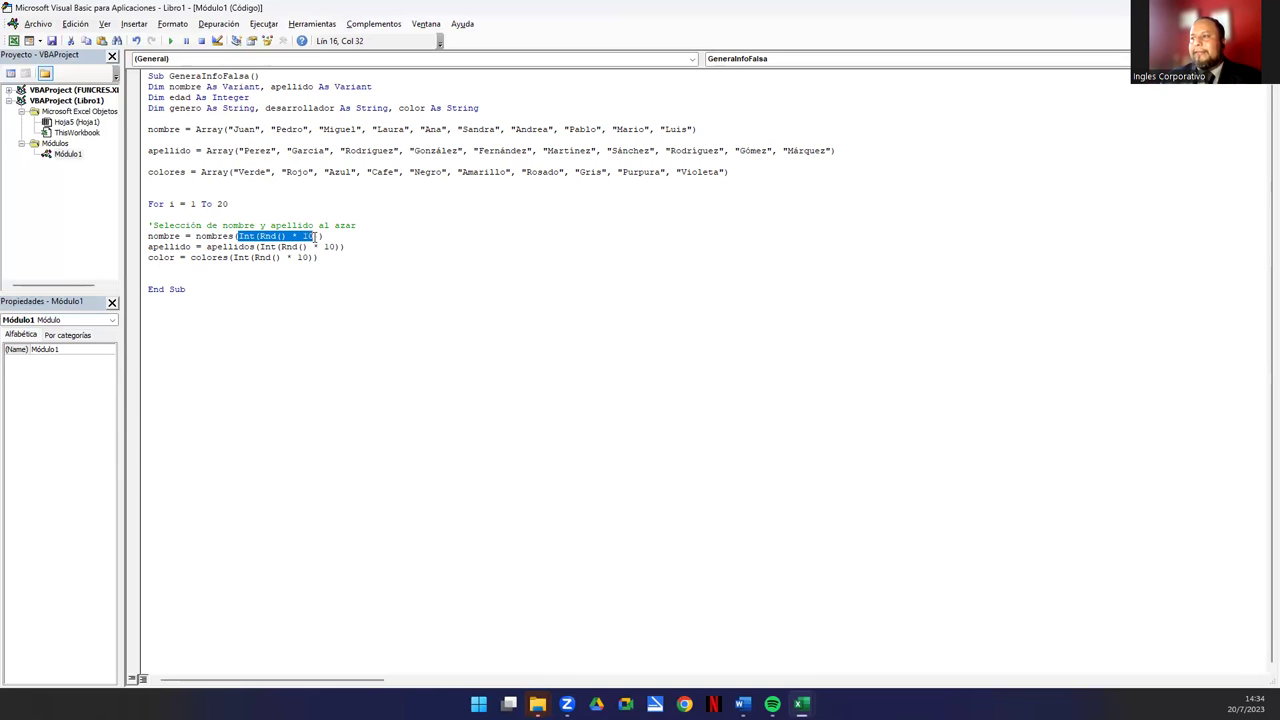
{"action": "left_click", "coordinate": [213, 236]}
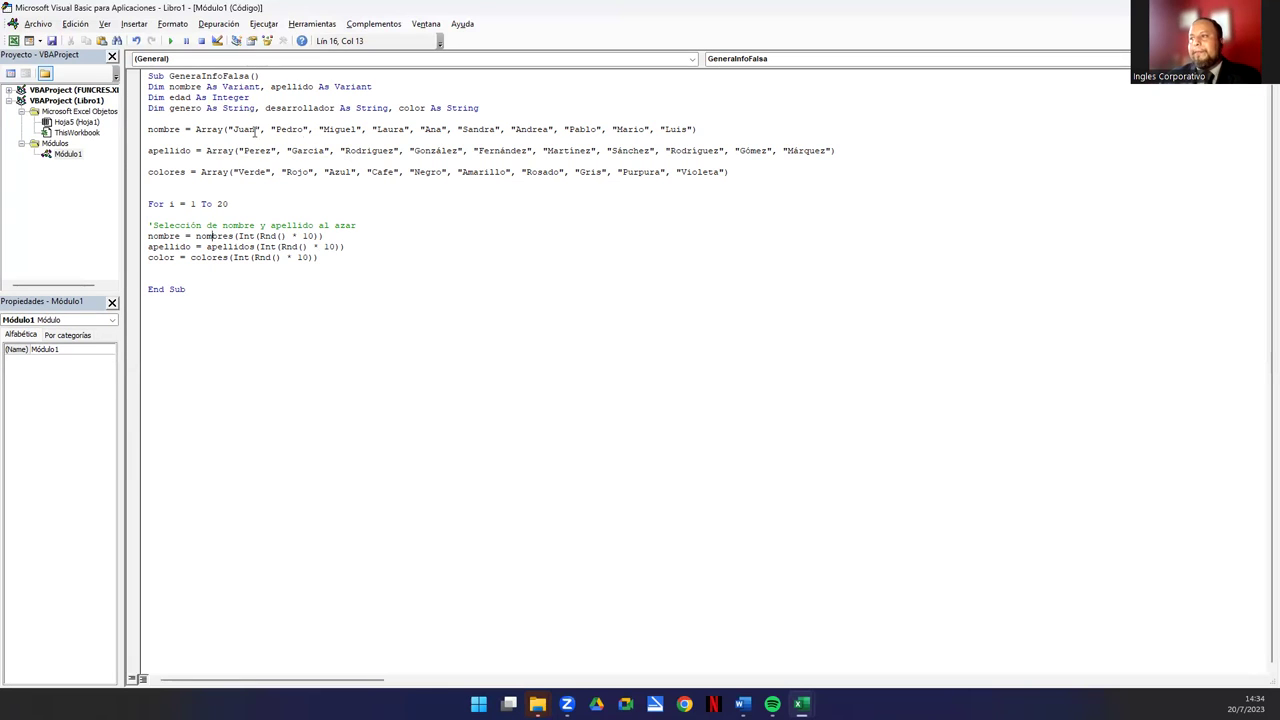
Paste the commented edad = Int(Rnd() * (67 - 13 + 1)) + 13 line below the colour pick
{"action": "left_click", "coordinate": [167, 274]}
{"action": "key", "text": "alt+Tab"}
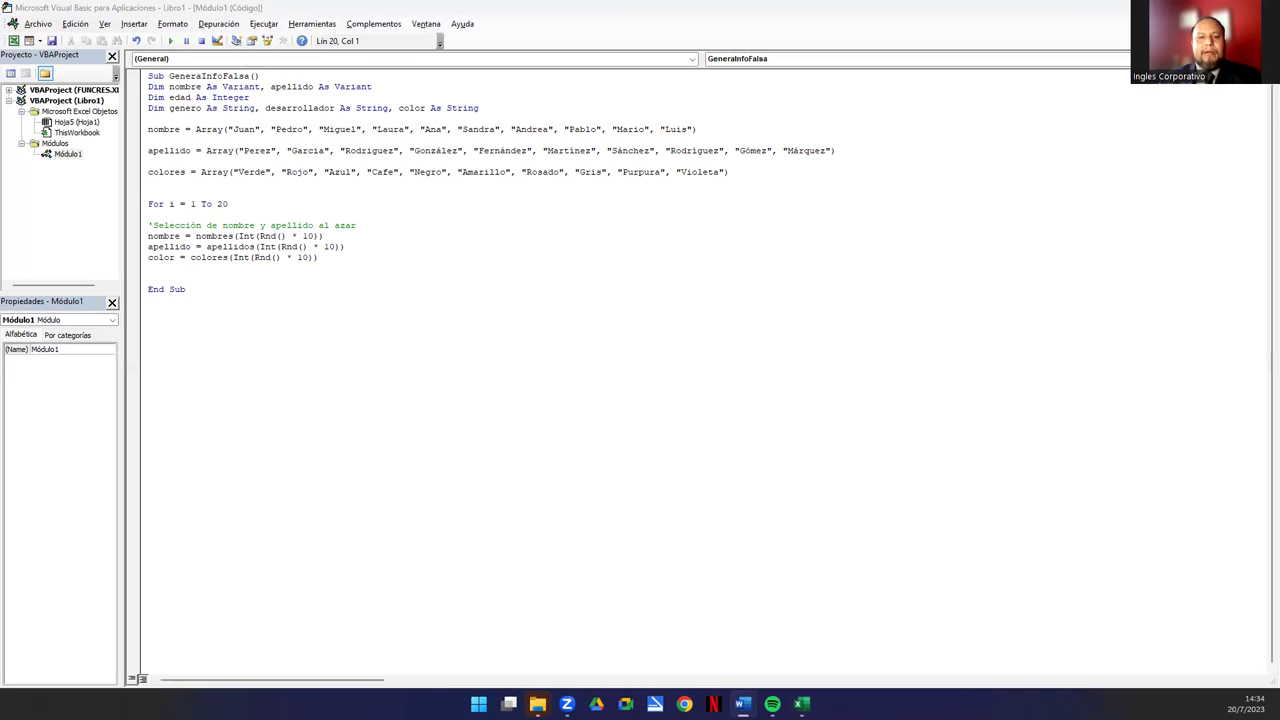
{"action": "left_click", "coordinate": [178, 268]}
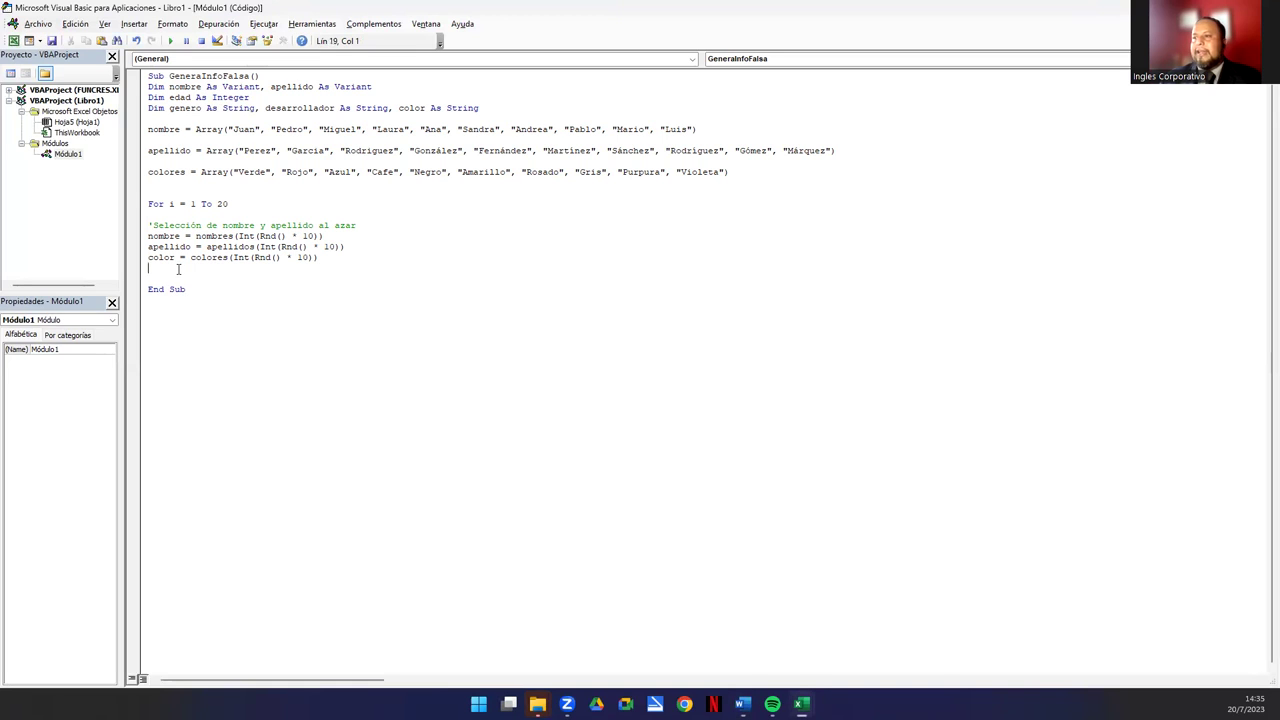
{"action": "key", "text": "Return"}
{"action": "type", "text": "'Selección de edad al azar edad = Int(Rnd() * (67 - 13 + 1)) + 13"}
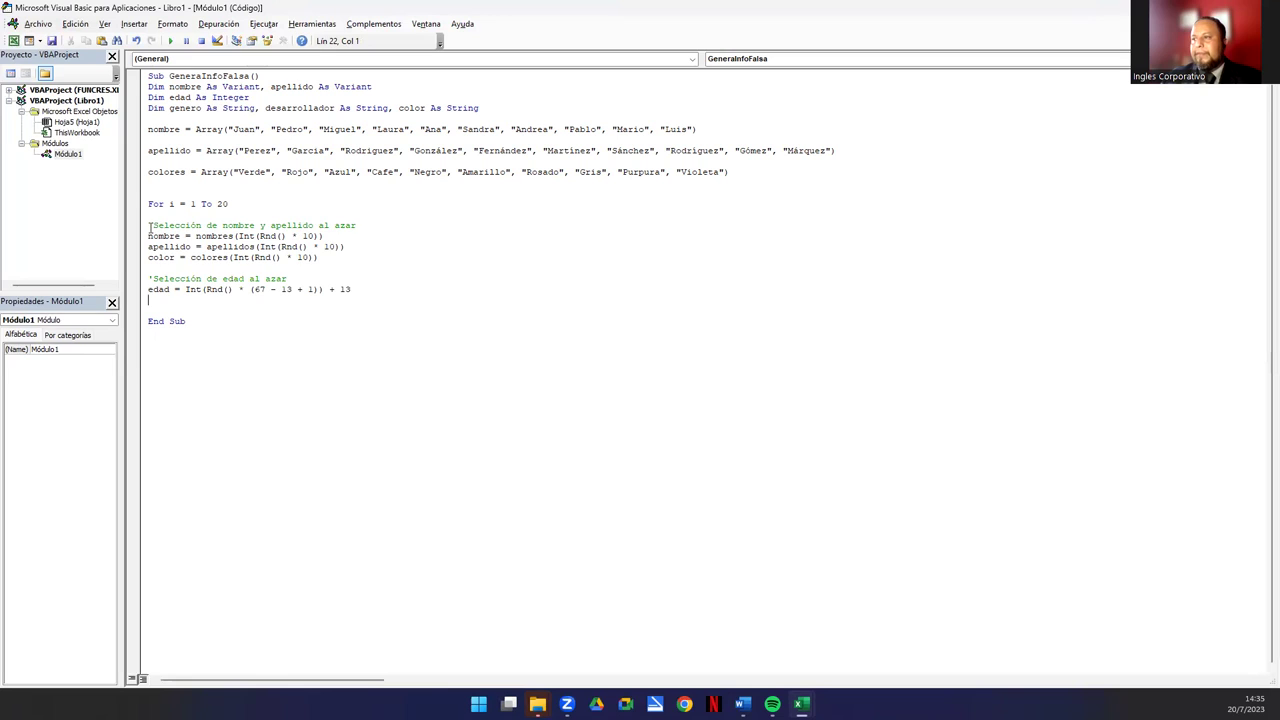
Highlight the random pick lines and the edad Rnd formula to review them
{"action": "left_click_drag", "start_coordinate": [151, 226], "coordinate": [318, 257]}
{"action": "left_click", "coordinate": [211, 300]}
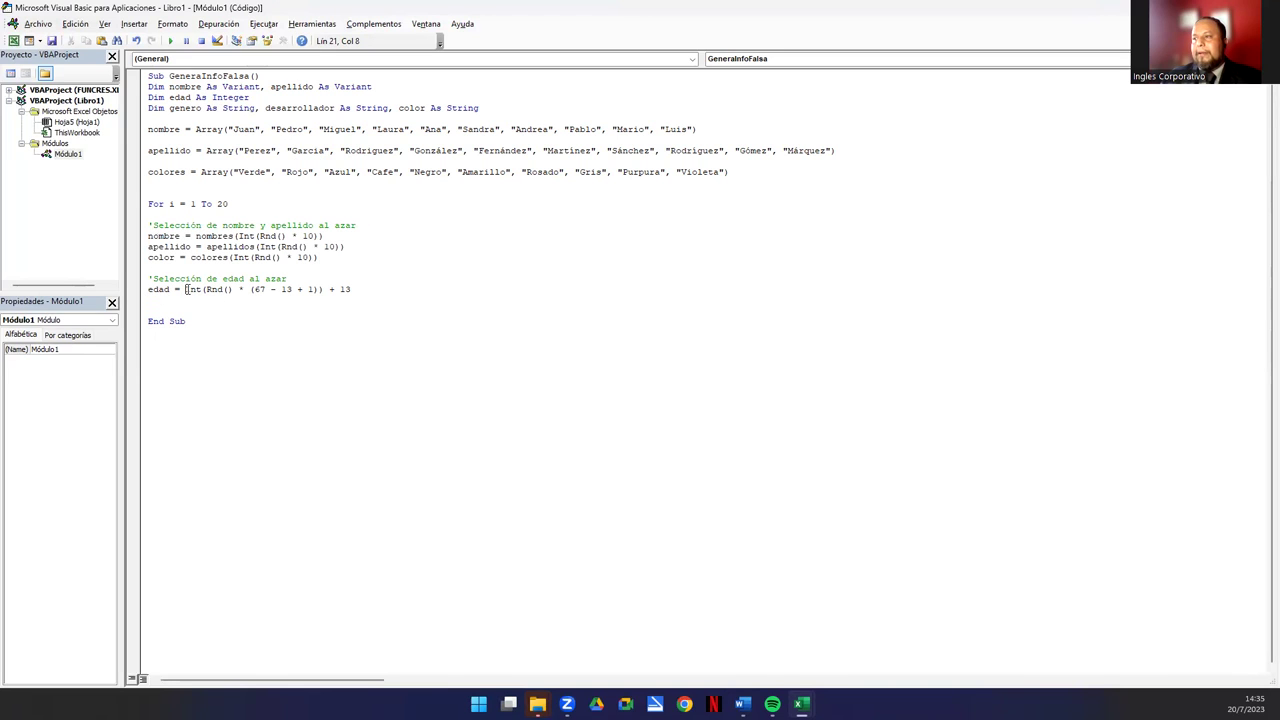
{"action": "left_click_drag", "start_coordinate": [205, 289], "coordinate": [318, 290]}
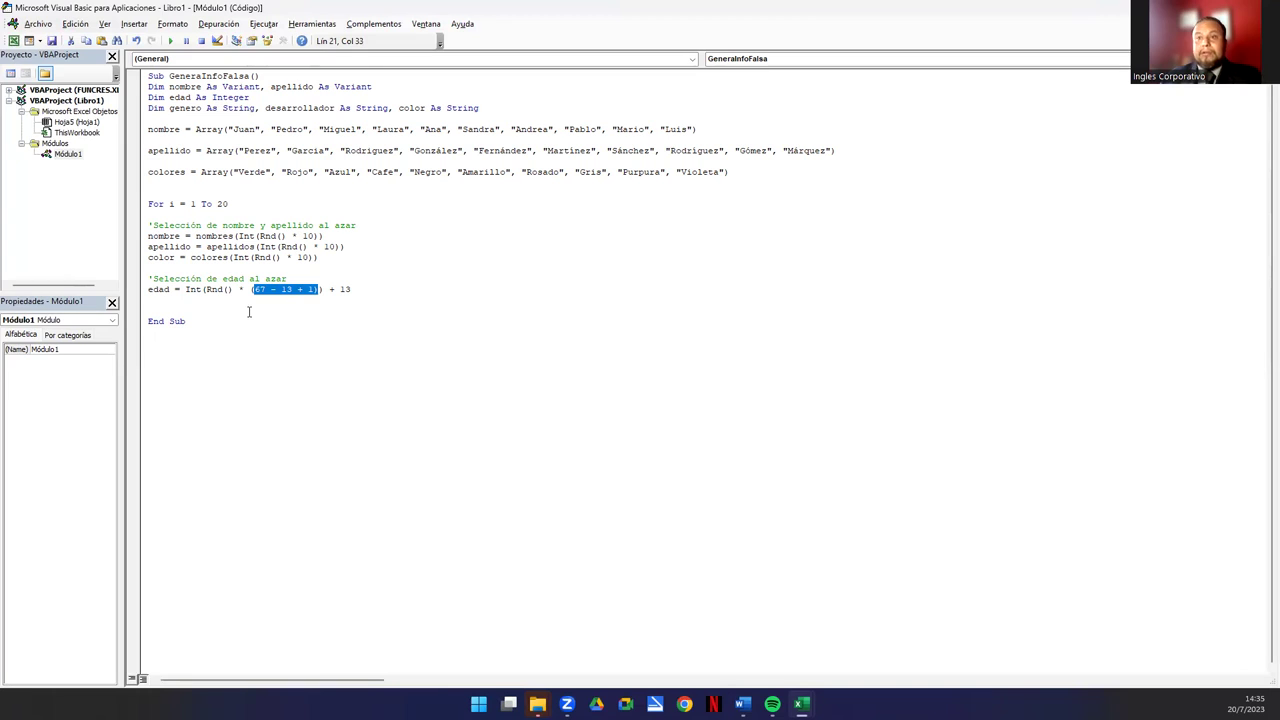
{"action": "left_click_drag", "start_coordinate": [185, 289], "coordinate": [349, 291]}
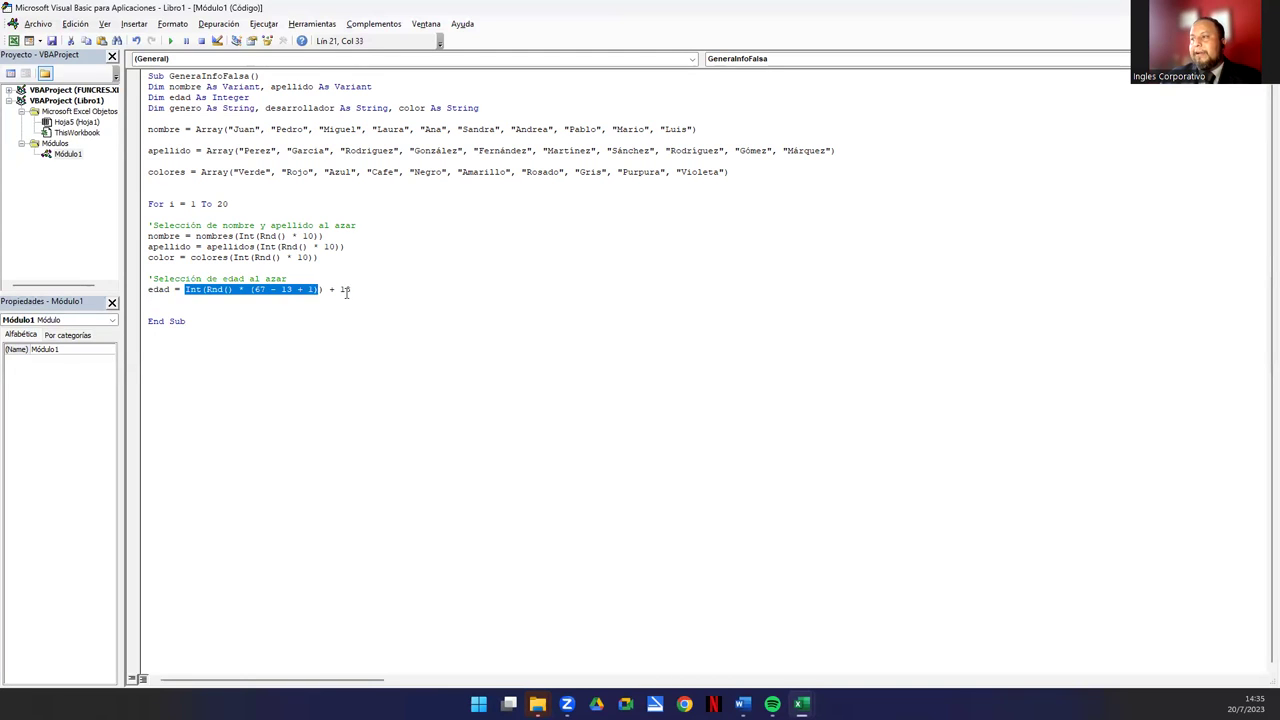
{"action": "left_click", "coordinate": [240, 312]}
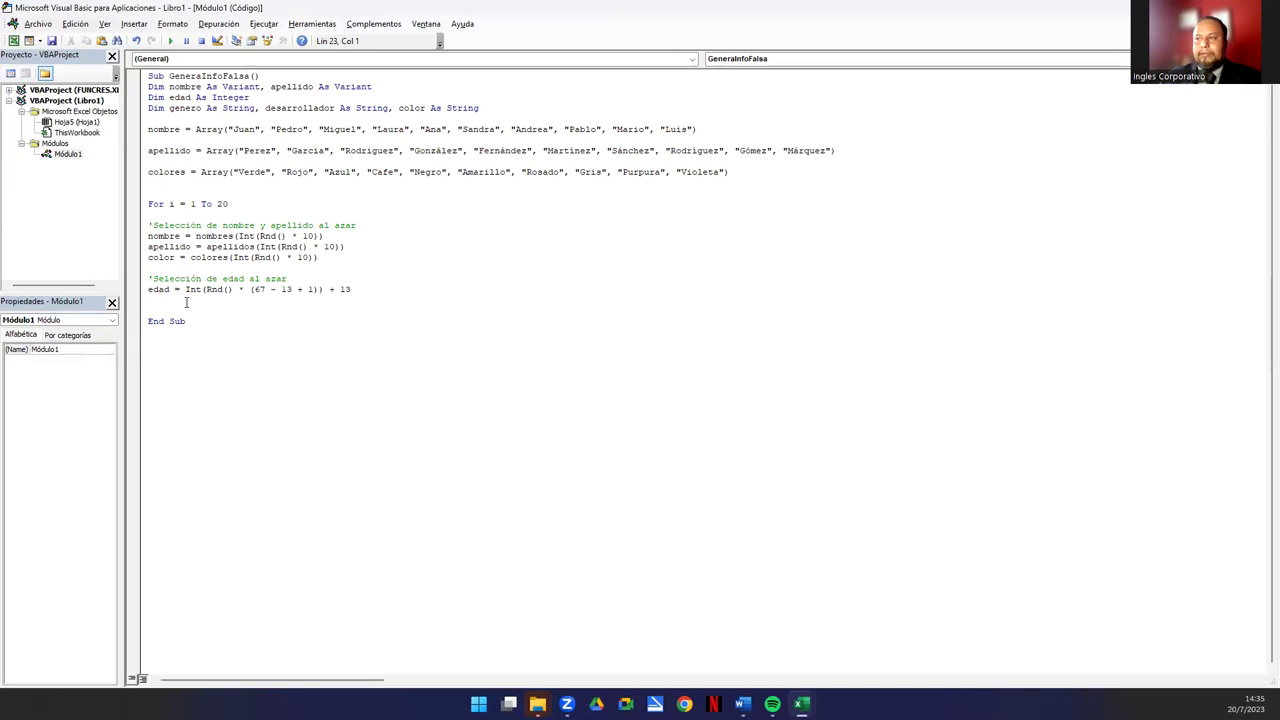
Indent the name, surname, colour and age lines one level inside the For loop
{"action": "left_click_drag", "start_coordinate": [149, 225], "coordinate": [313, 294]}
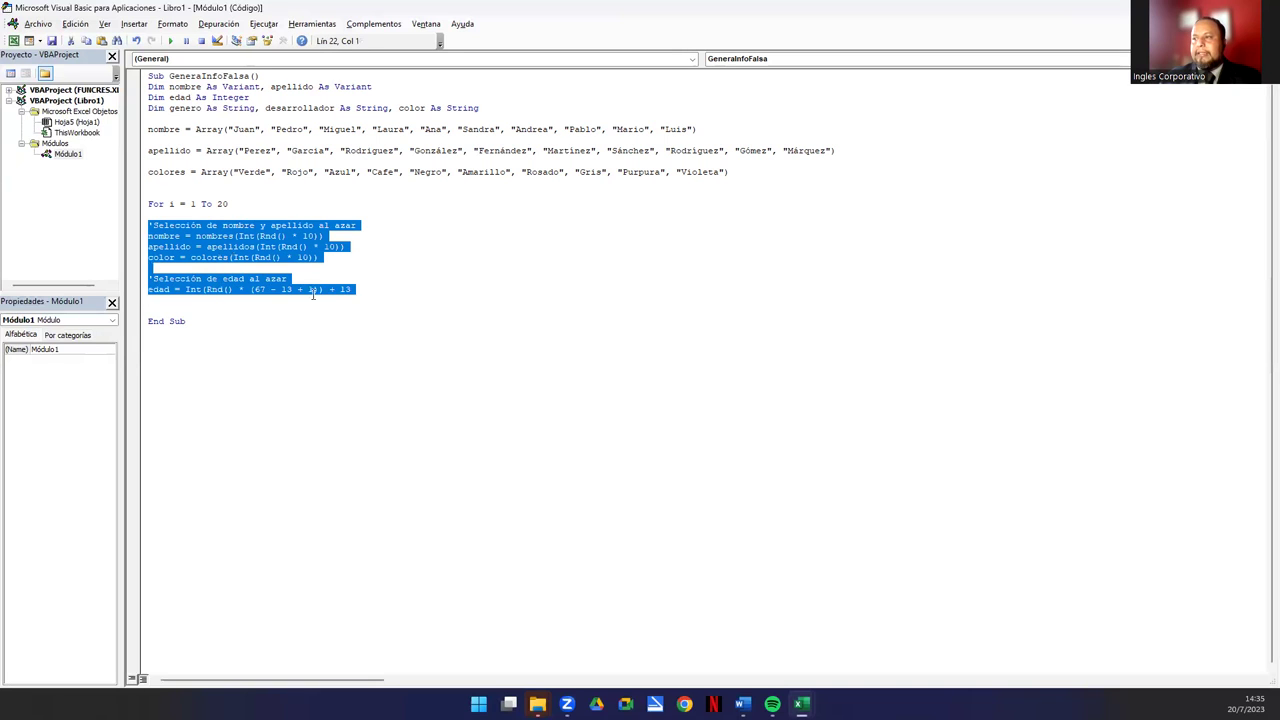
{"action": "key", "text": "Tab"}
{"action": "left_click", "coordinate": [255, 299]}
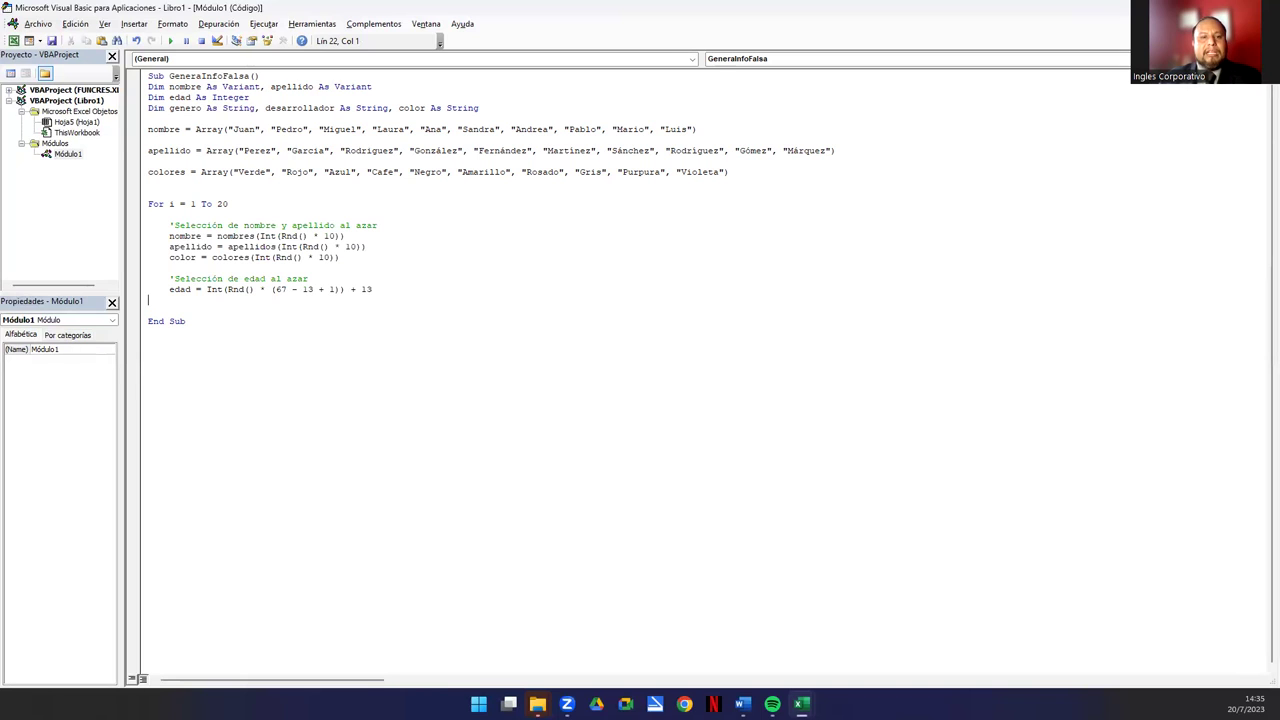
Paste the gender If/Else block from Word below the edad line and indent it inside the loop
{"action": "left_click", "coordinate": [742, 704]}
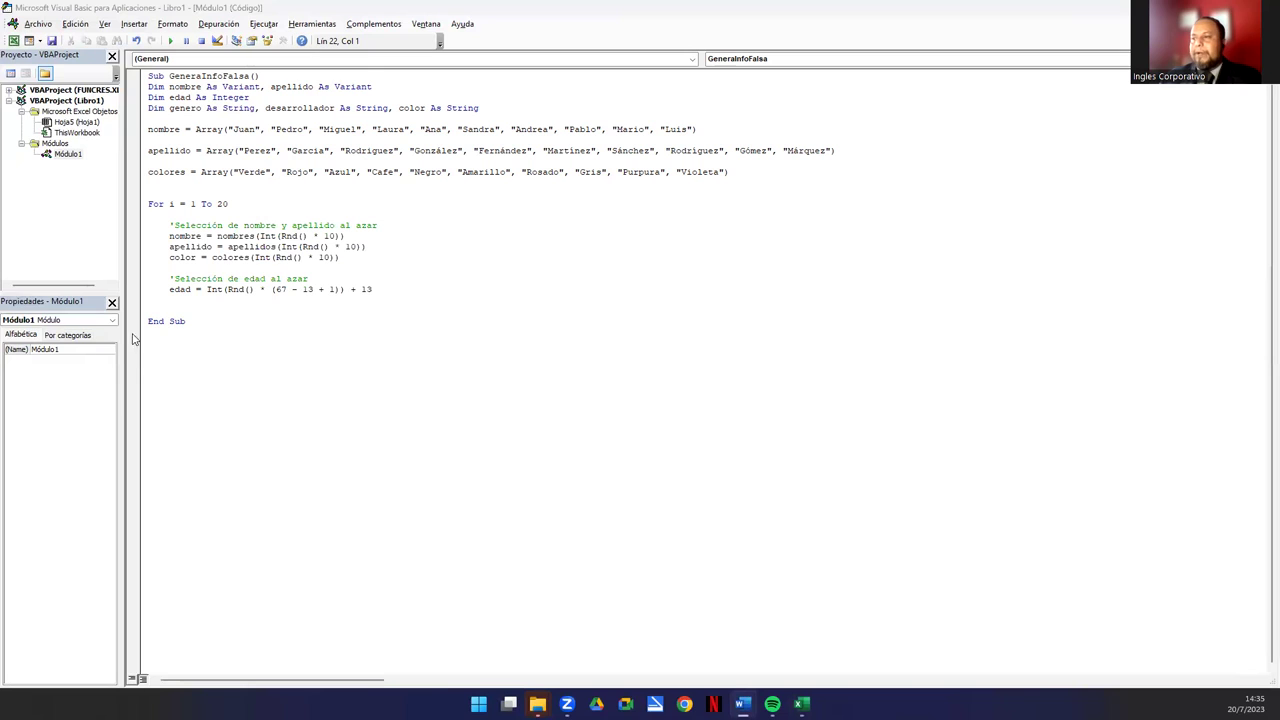
{"action": "double_click", "coordinate": [384, 295]}
{"action": "key", "text": "Down"}
{"action": "key", "text": "Return"}
{"action": "type", "text": "'Selección de género al azar If Int(Rnd() * 2) = 0 Then     genero = \"Hombre\" Else     genero = \"Mujer\" End If"}
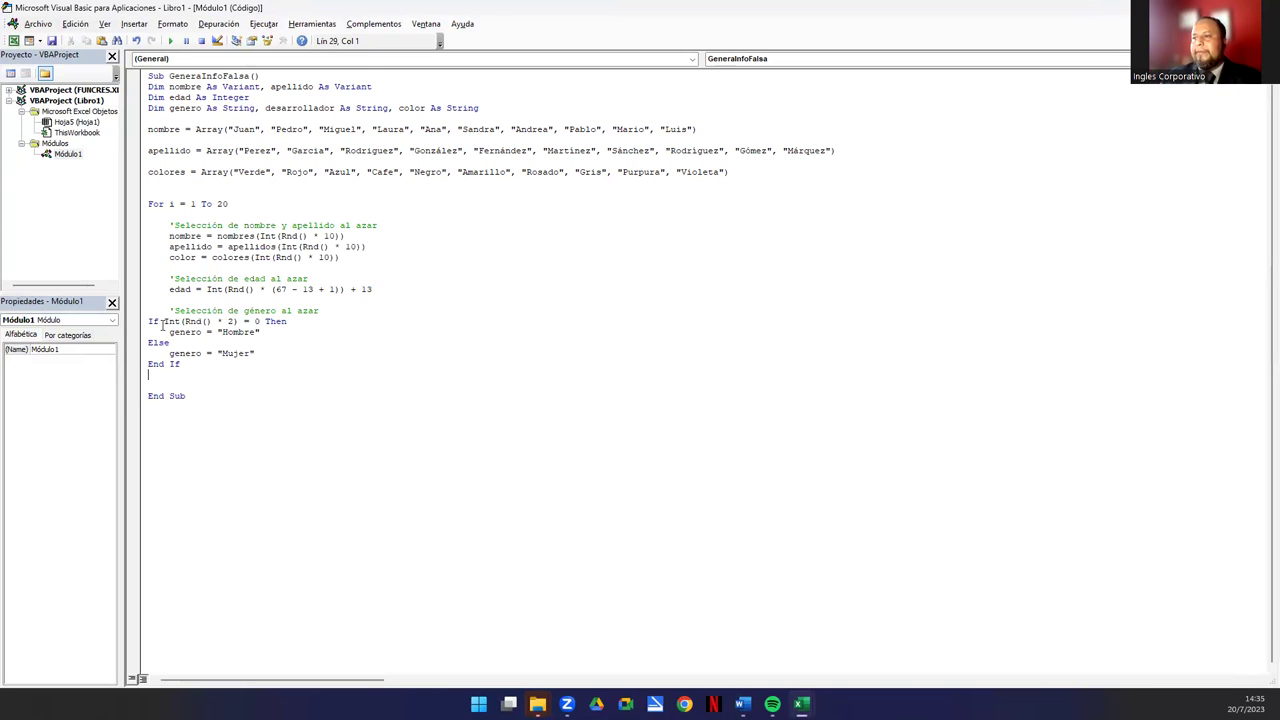
{"action": "left_click_drag", "start_coordinate": [144, 322], "coordinate": [145, 370]}
{"action": "key", "text": "Tab"}
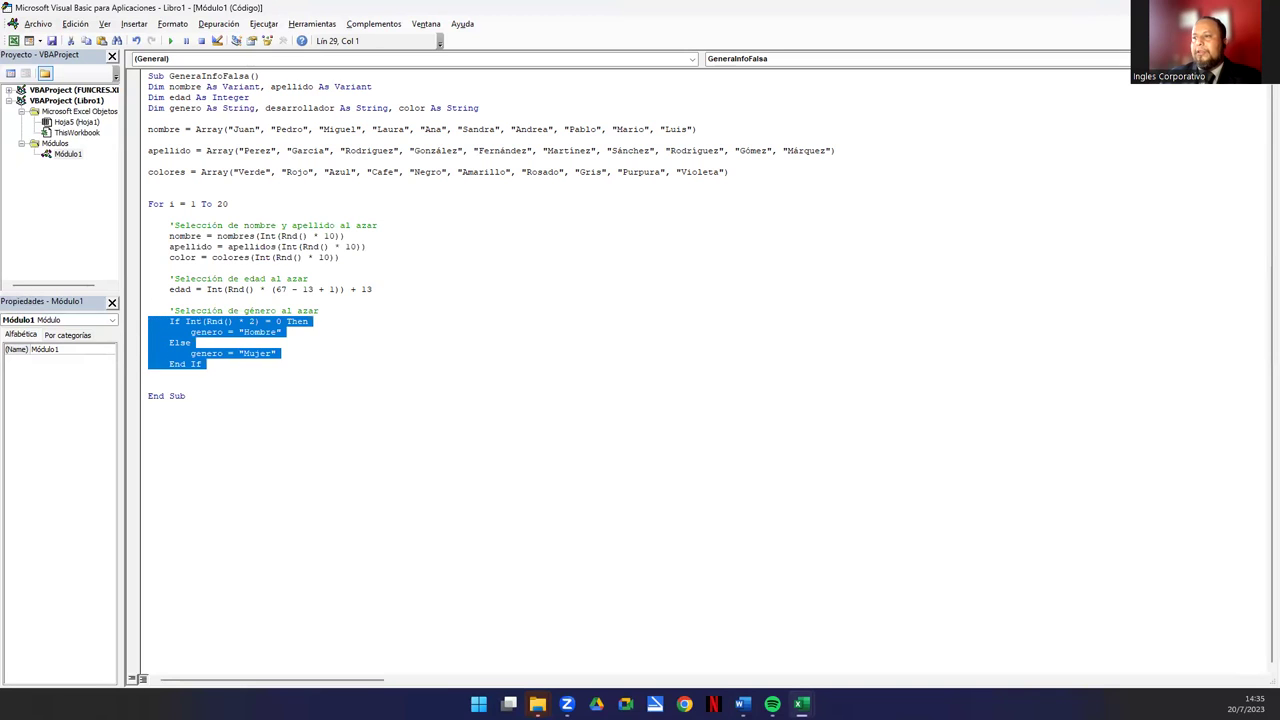
{"action": "left_click", "coordinate": [256, 366]}
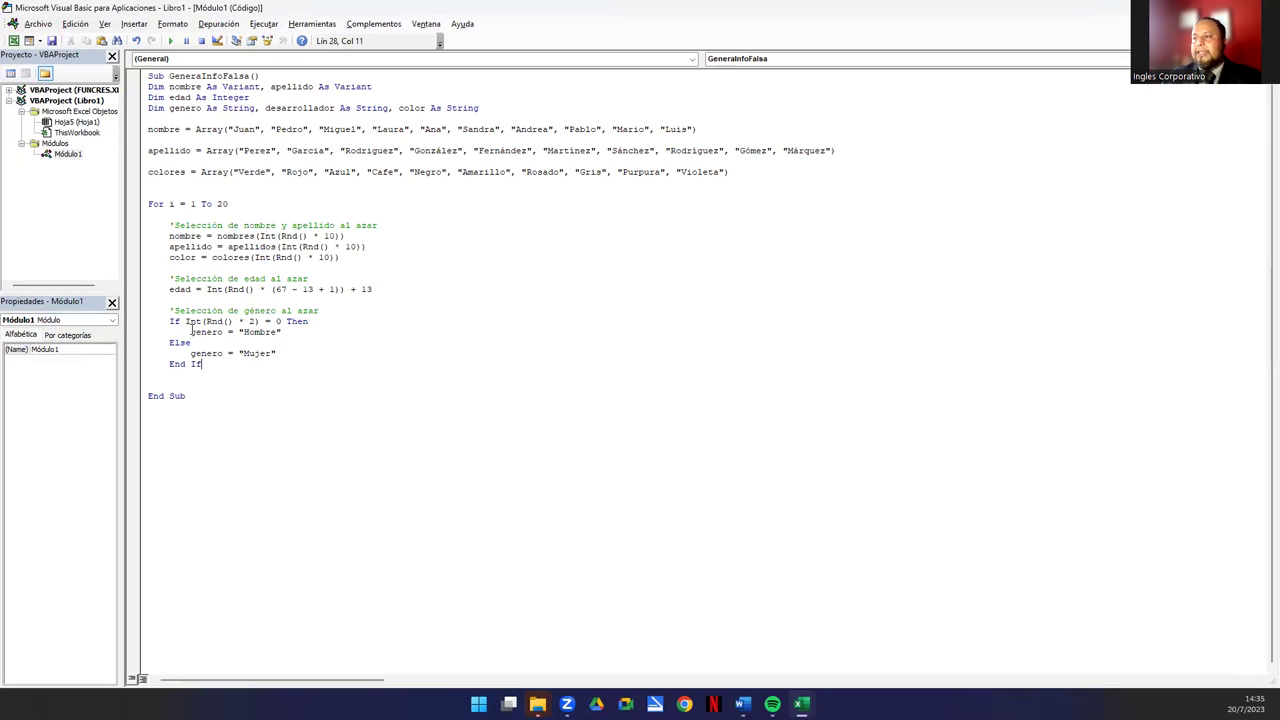
Highlight the random 0-or-1 test and the "Hombre" and "Mujer" values, then place the caret below End If
{"action": "left_click_drag", "start_coordinate": [185, 321], "coordinate": [257, 321]}
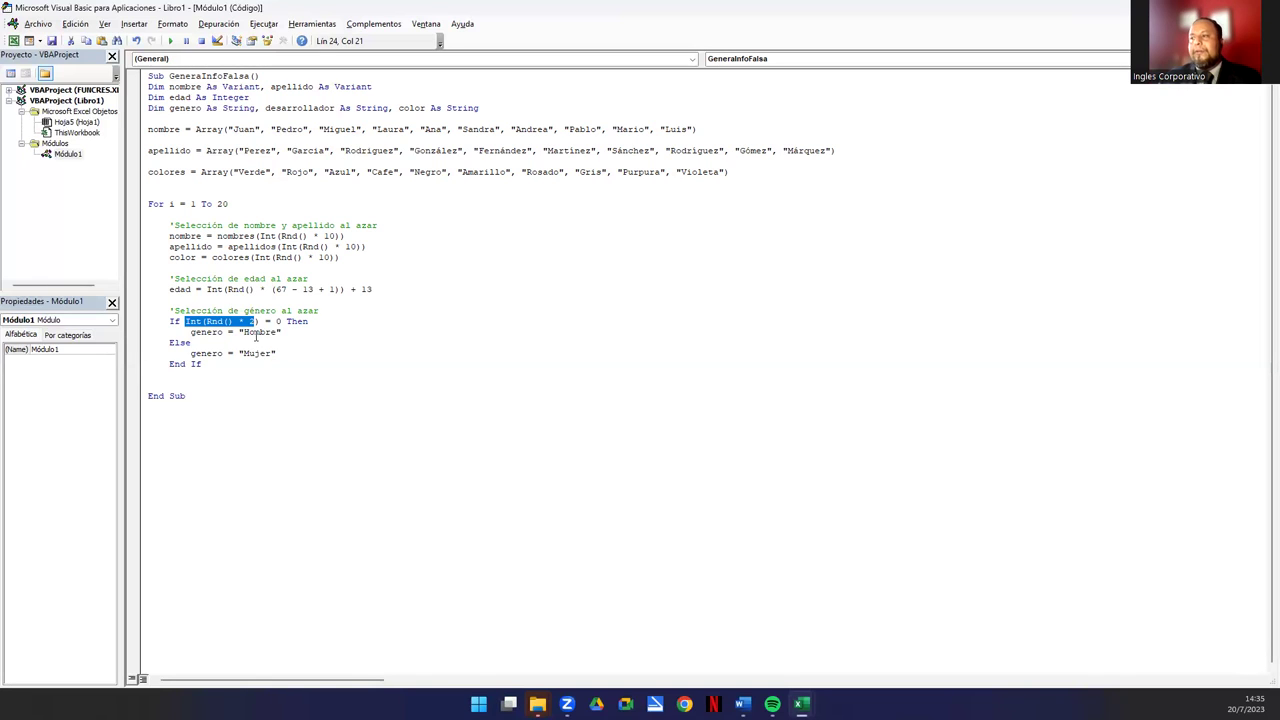
{"action": "double_click", "coordinate": [260, 332]}
{"action": "double_click", "coordinate": [257, 353]}
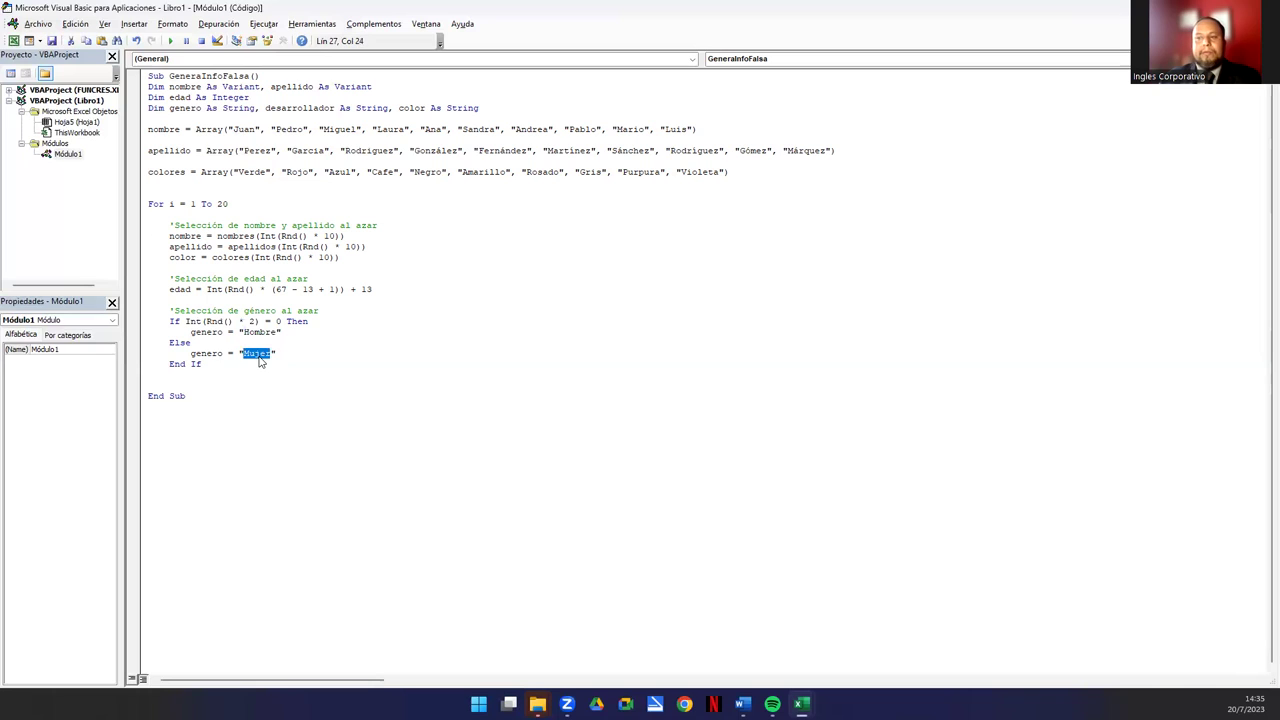
{"action": "key", "text": "alt+Tab"}
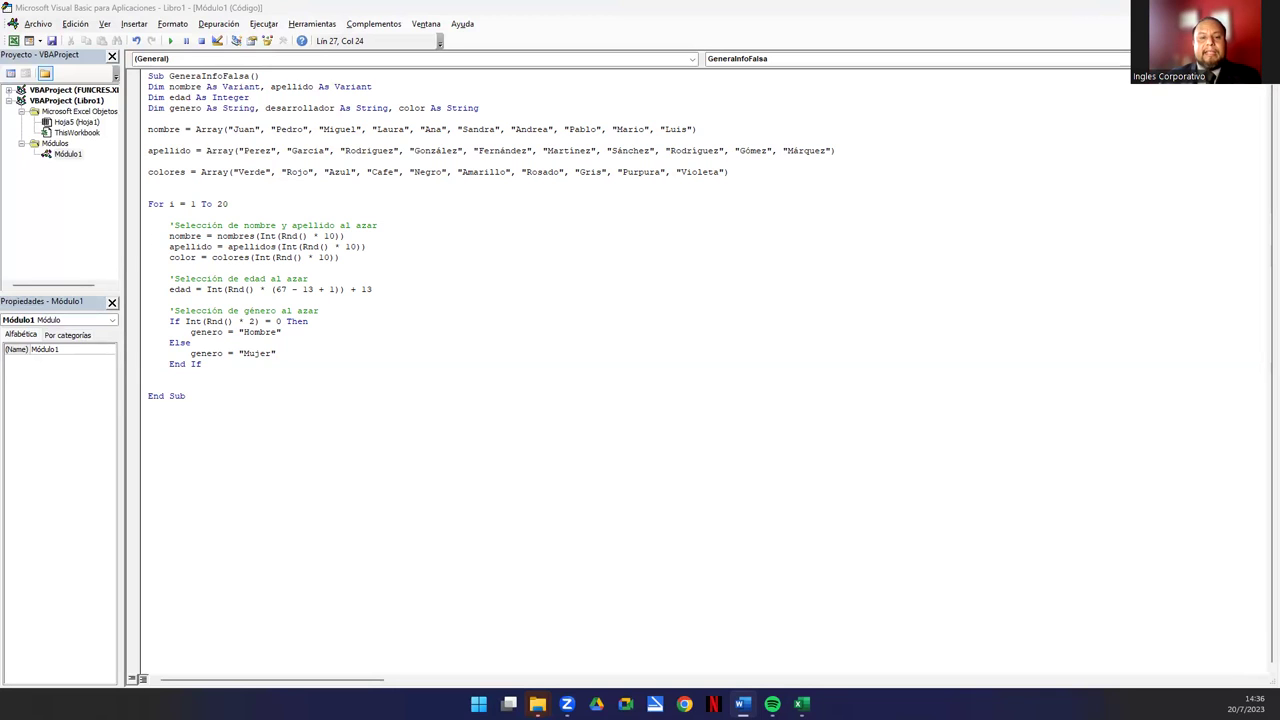
{"action": "left_click", "coordinate": [224, 374]}
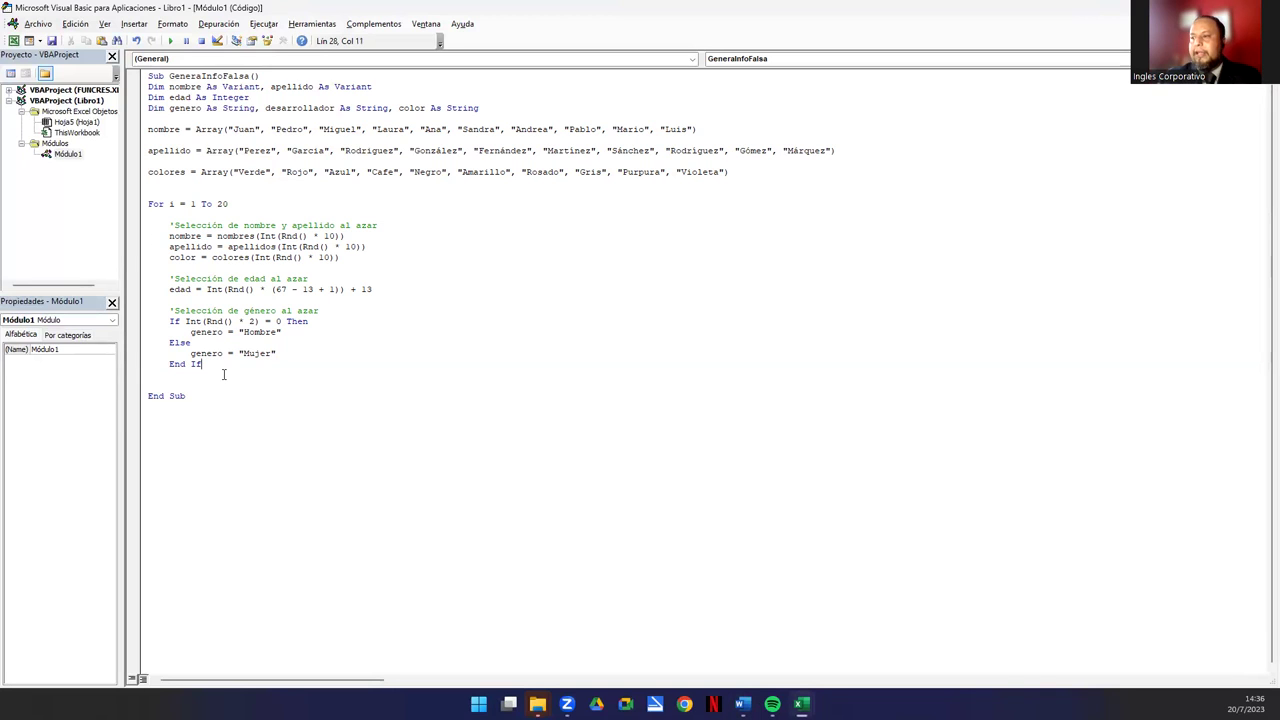
Paste the developer Select Case Int(Rnd() * 3) block after End If and indent it
{"action": "type", "text": "'Selección de desarrollador favorito al azar Select Case Int(Rnd() * 3)     Case 0: desarrollador = \"Jaime Bosch\"     Case 1: desarrollador = \"Joaquin González\"     Case 2: desarrollador = \"Jaime González\" End Select"}
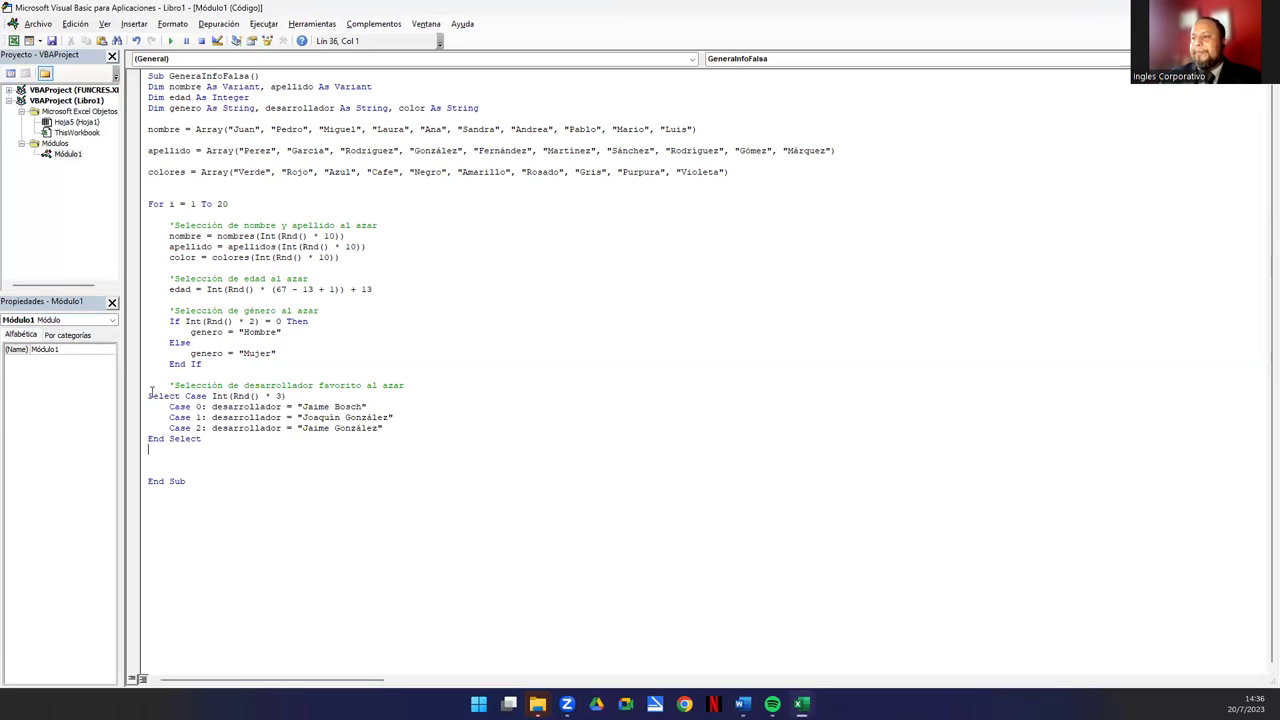
{"action": "left_click_drag", "start_coordinate": [148, 396], "coordinate": [212, 437]}
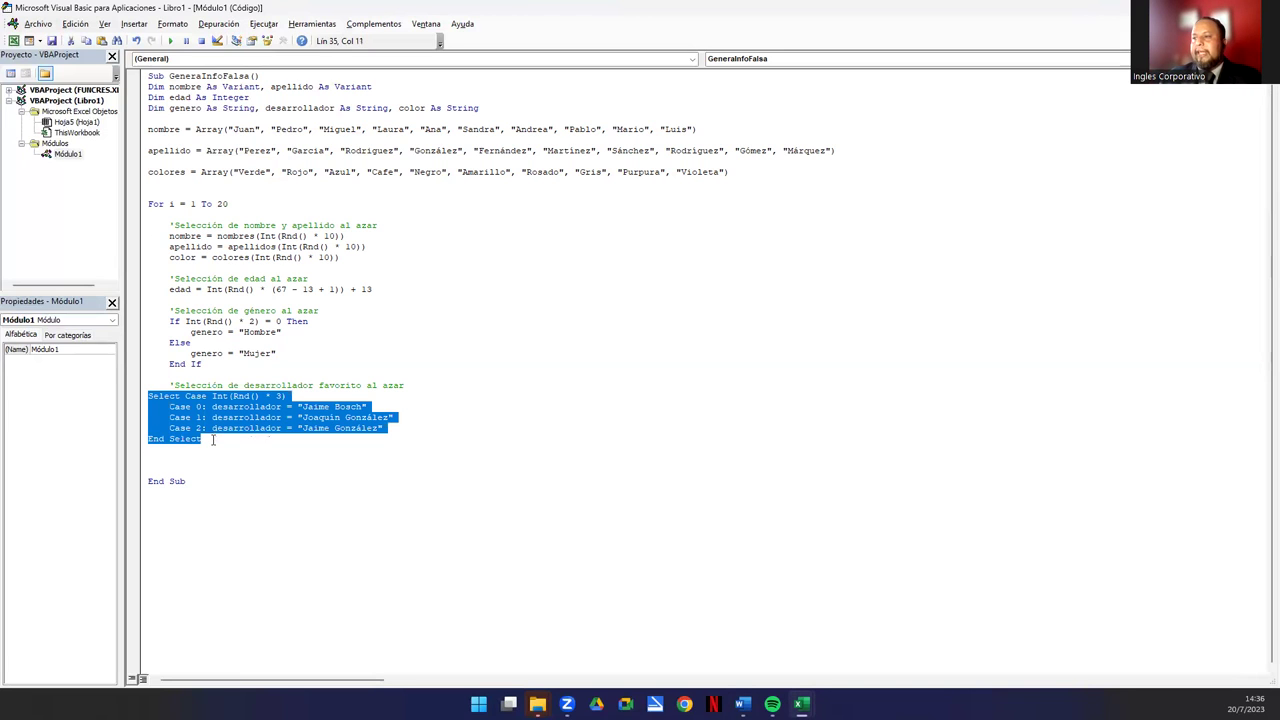
{"action": "key", "text": "Tab"}
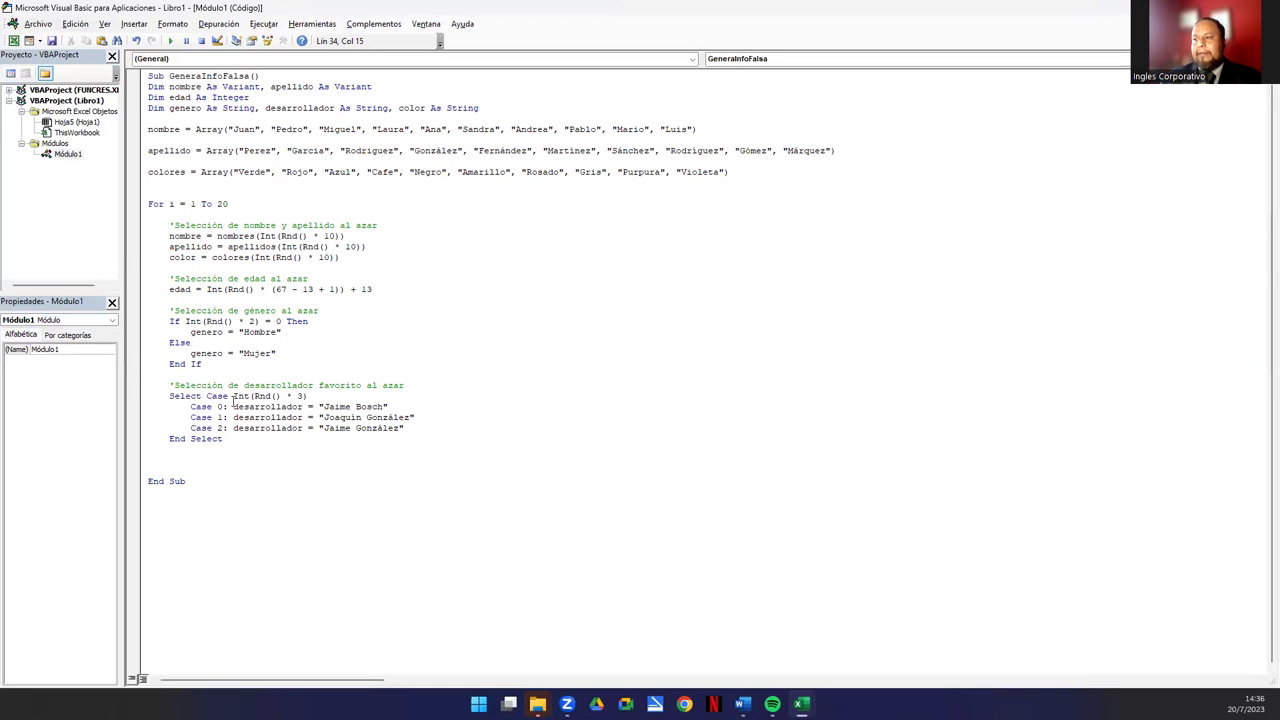
Highlight the random 0-to-2 expression, the Case 0 number, the three developer names and the multiplier 3
{"action": "left_click_drag", "start_coordinate": [233, 396], "coordinate": [307, 396]}
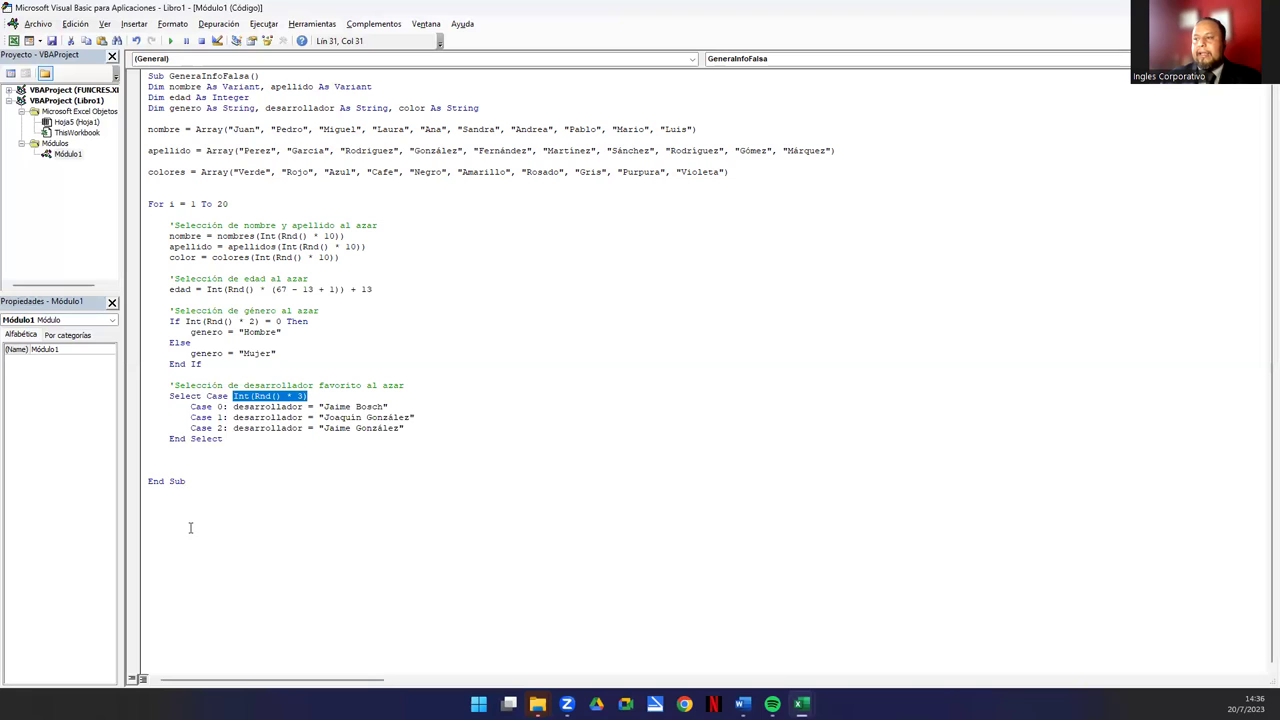
{"action": "left_click", "coordinate": [217, 408]}
{"action": "double_click", "coordinate": [218, 407]}
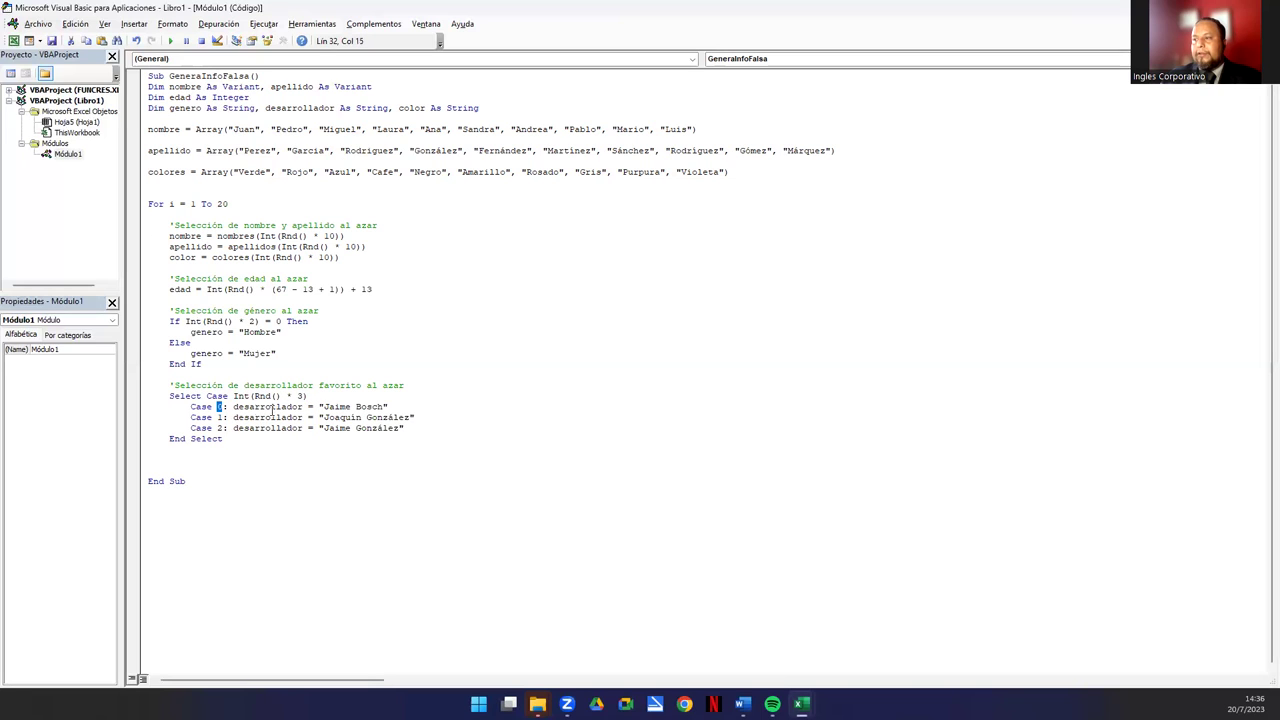
{"action": "left_click_drag", "start_coordinate": [318, 407], "coordinate": [398, 409]}
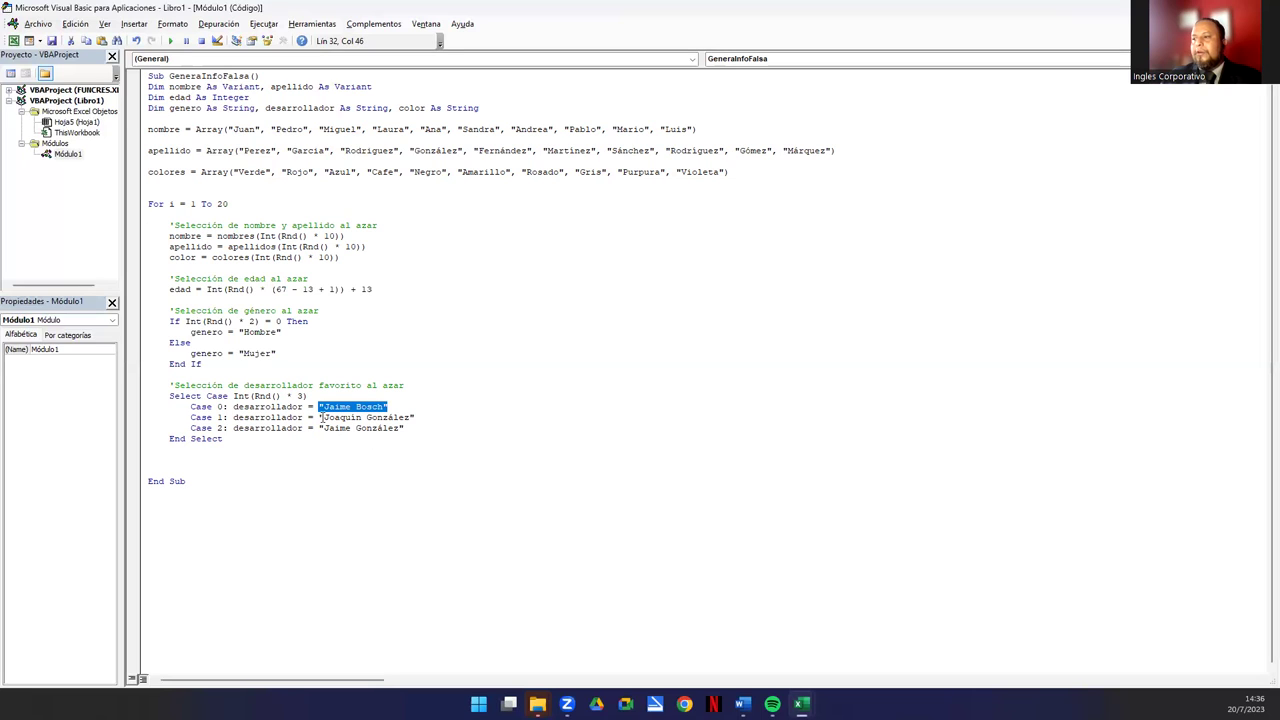
{"action": "left_click_drag", "start_coordinate": [319, 417], "coordinate": [416, 417]}
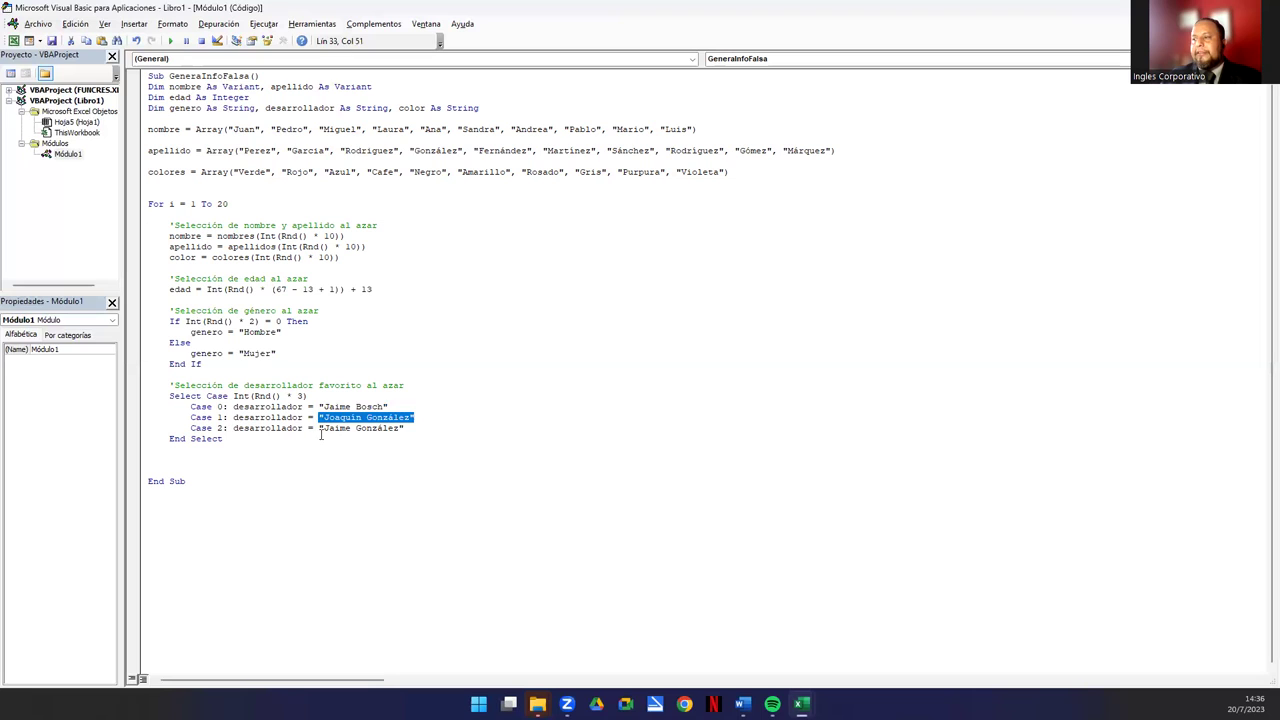
{"action": "left_click_drag", "start_coordinate": [318, 428], "coordinate": [406, 428]}
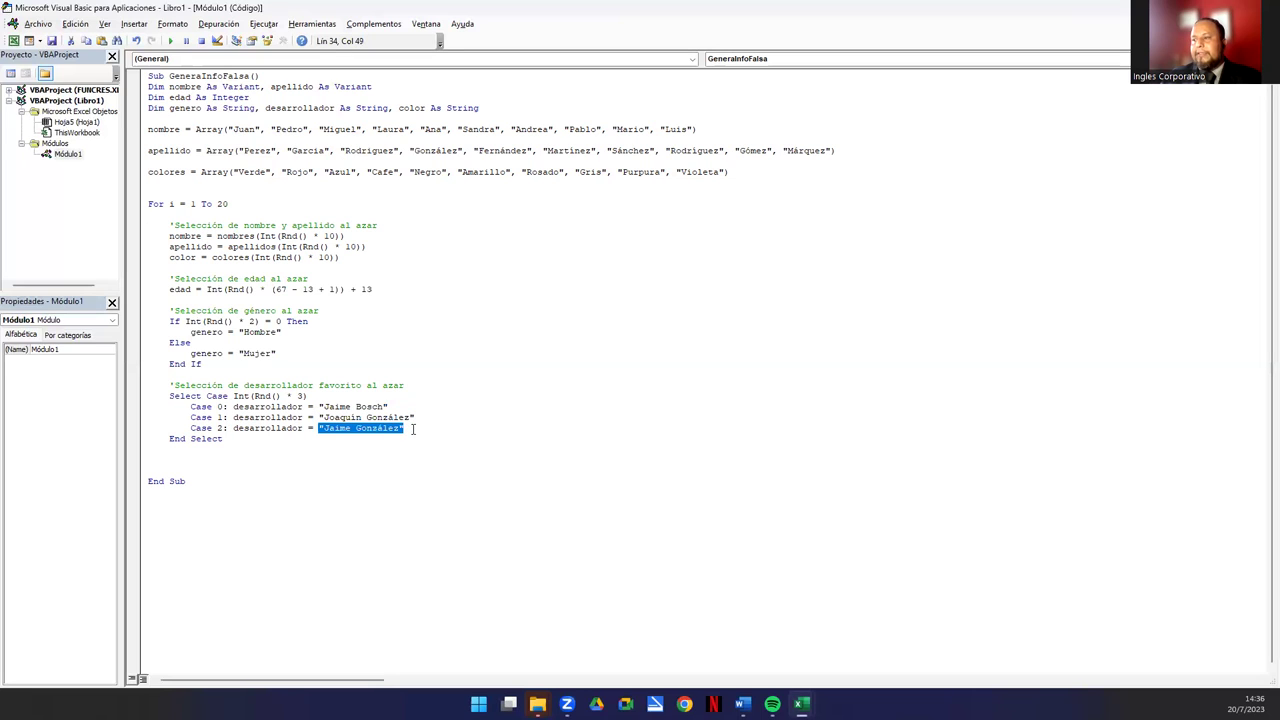
{"action": "double_click", "coordinate": [299, 396]}
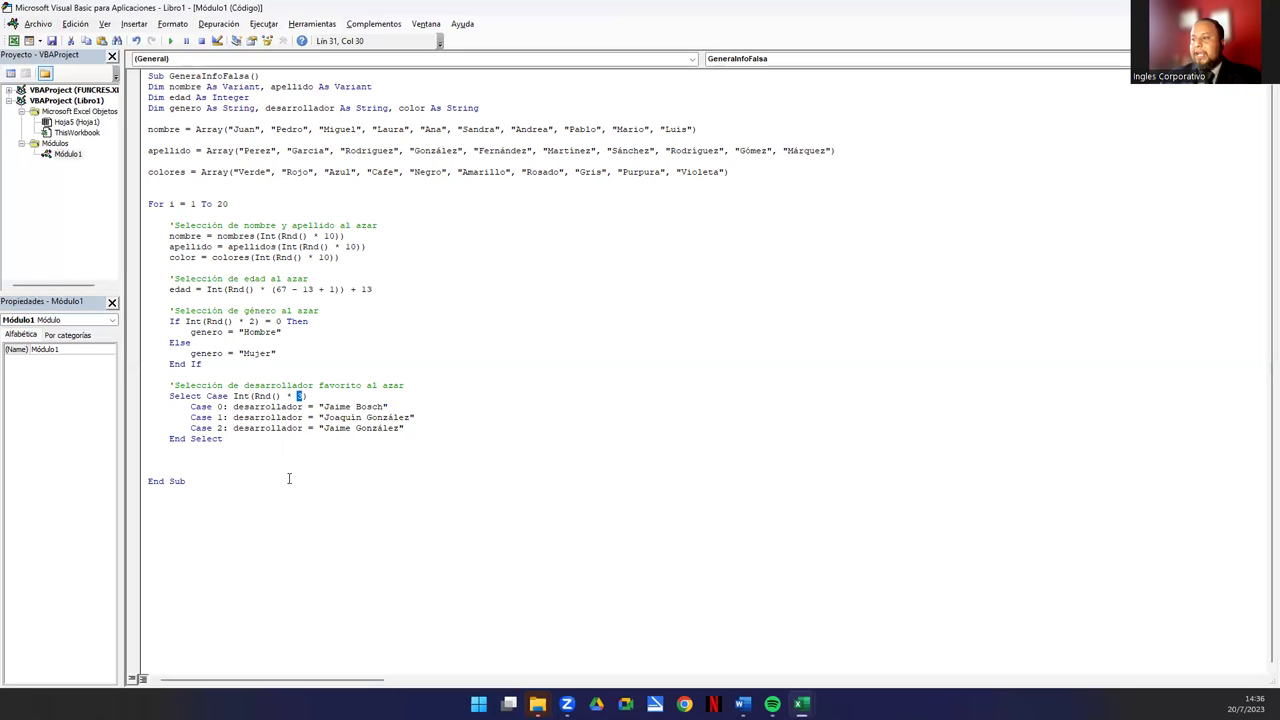
Place the caret on the empty line below End Select, ready for the sheet-writing code from Word
{"action": "left_click", "coordinate": [188, 455]}
{"action": "key", "text": "Down"}
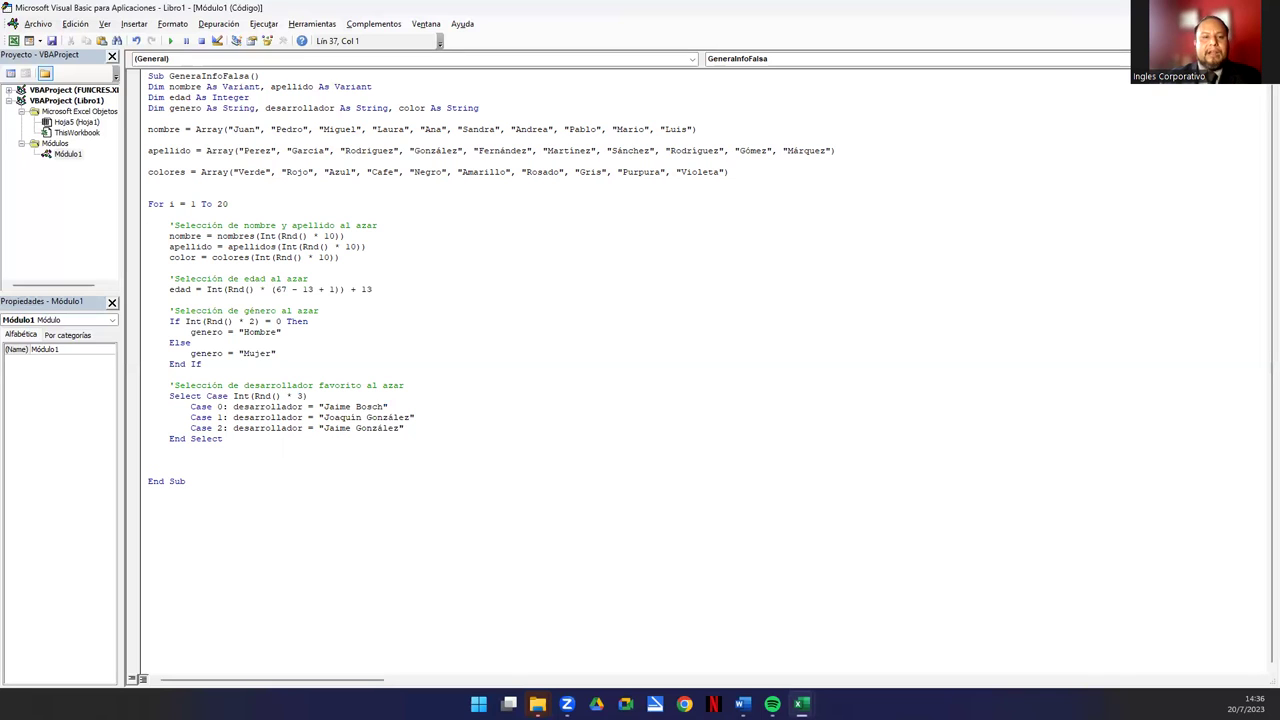
{"action": "left_click", "coordinate": [742, 704]}
{"action": "left_click", "coordinate": [171, 461]}
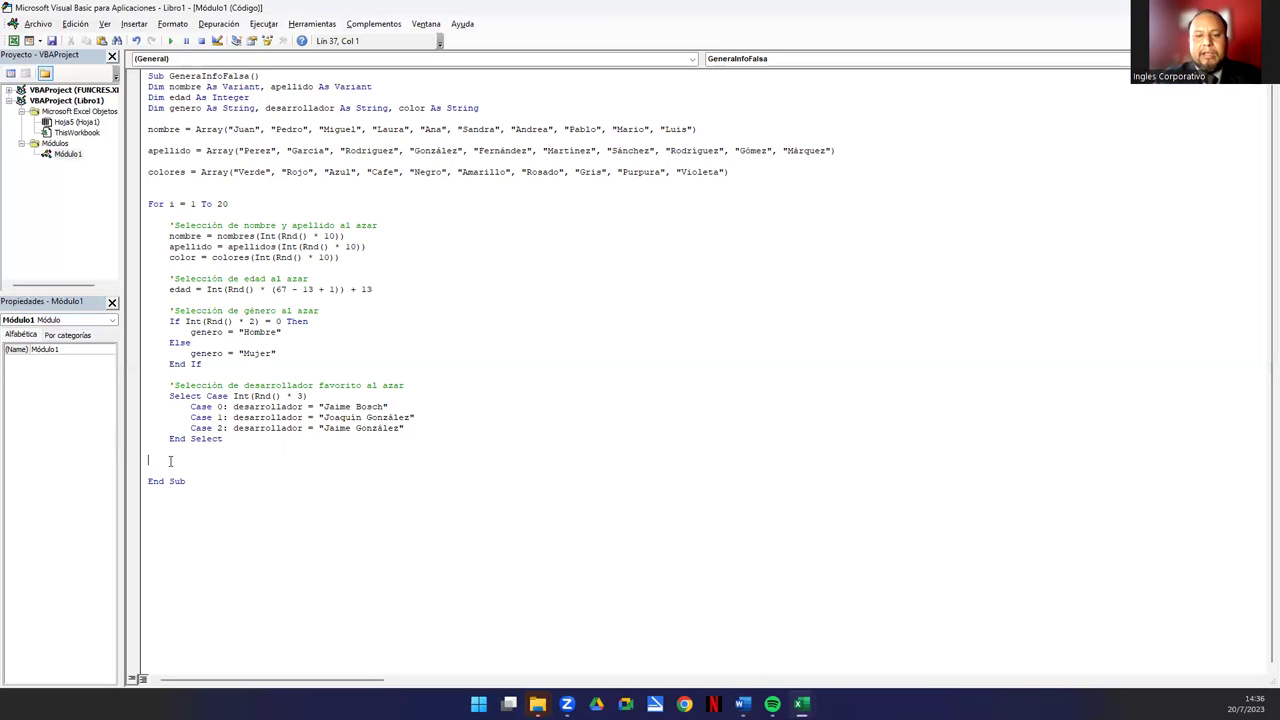
{"action": "left_click", "coordinate": [742, 704]}
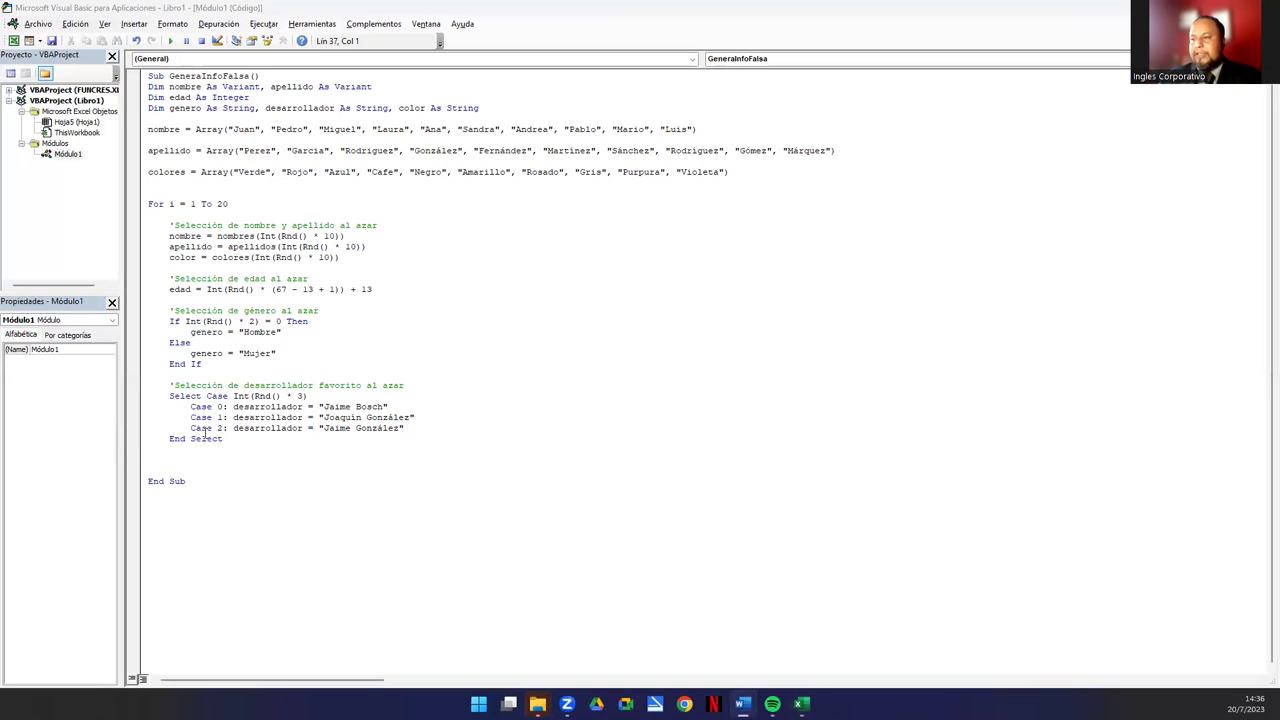
{"action": "left_click", "coordinate": [174, 453]}
{"action": "type", "text": "'Insertar información en la hoja de cálculo ActiveSheet.Cells(i, 1).Value = nombre ActiveSheet.Cells(i, 2).Value = apellido ActiveSheet.Cells(i, 3).Value = edad ActiveSheet.Cells(i, 4).Value = genero ActiveSheet.Cells(i, 5).Value = desarrollador ActiveSheet.Cells(i, 6).Value = color Next i"}
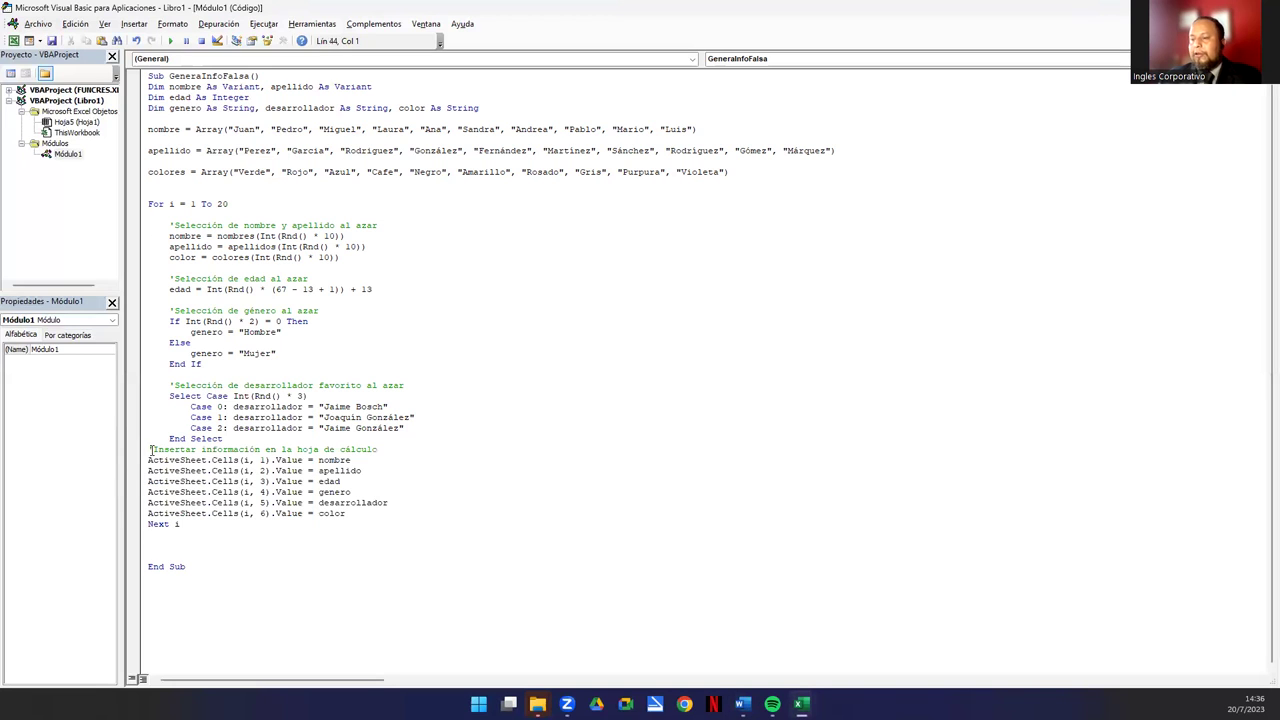
{"action": "left_click_drag", "start_coordinate": [148, 450], "coordinate": [191, 527]}
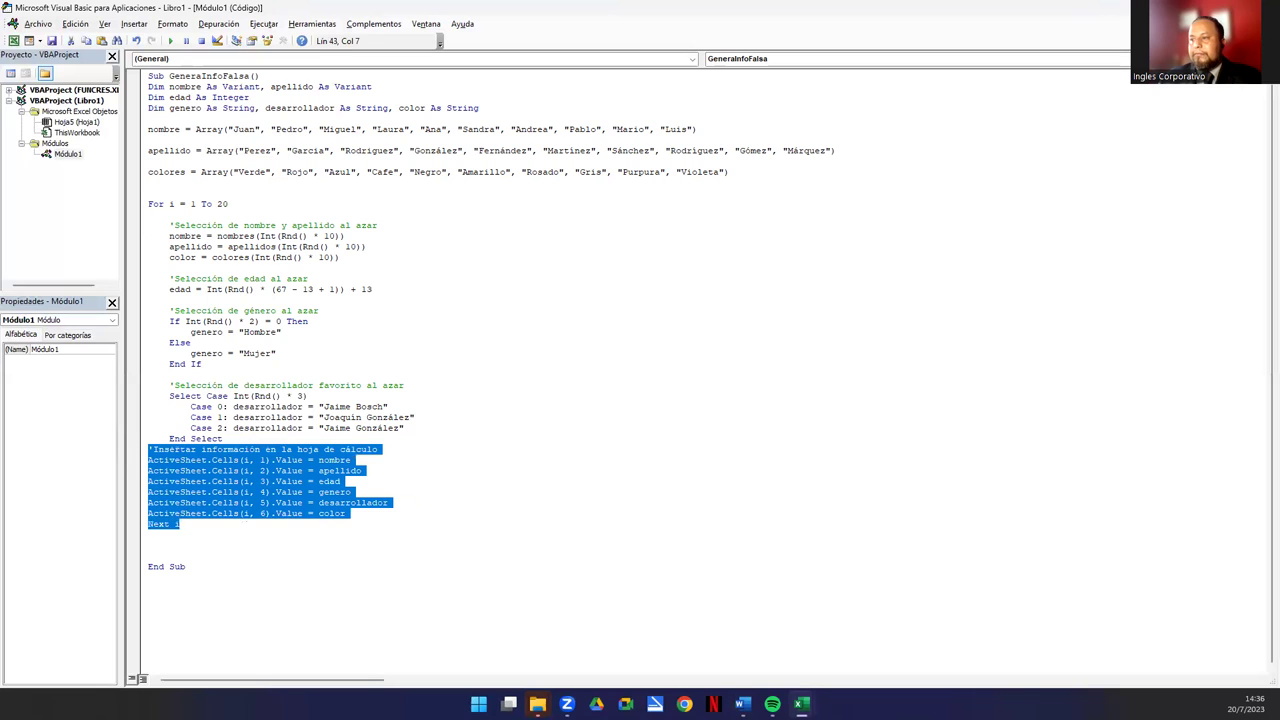
{"action": "key", "text": "Tab"}
{"action": "left_click", "coordinate": [226, 440]}
{"action": "key", "text": "Return"}
{"action": "left_click", "coordinate": [196, 492]}
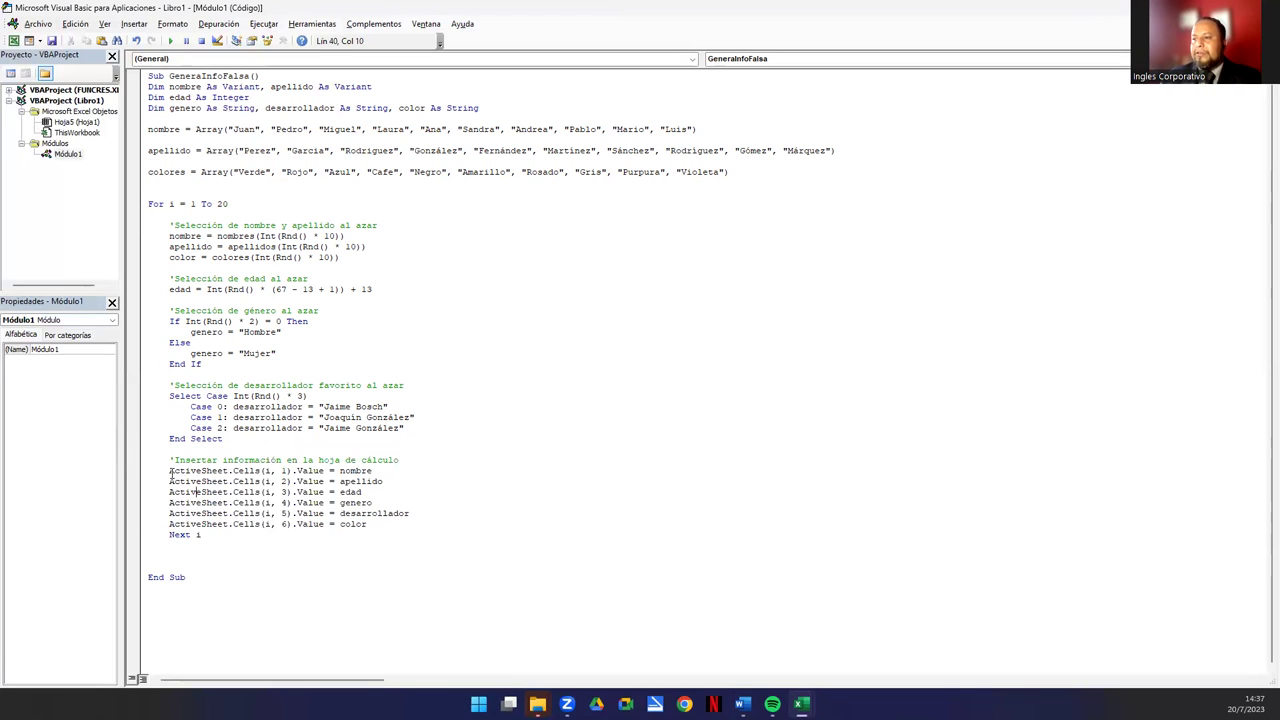
{"action": "mouse_move", "coordinate": [170, 474]}
{"action": "left_mouse_down"}
{"action": "mouse_move", "coordinate": [262, 471]}
{"action": "mouse_move", "coordinate": [232, 470]}
{"action": "left_mouse_up"}
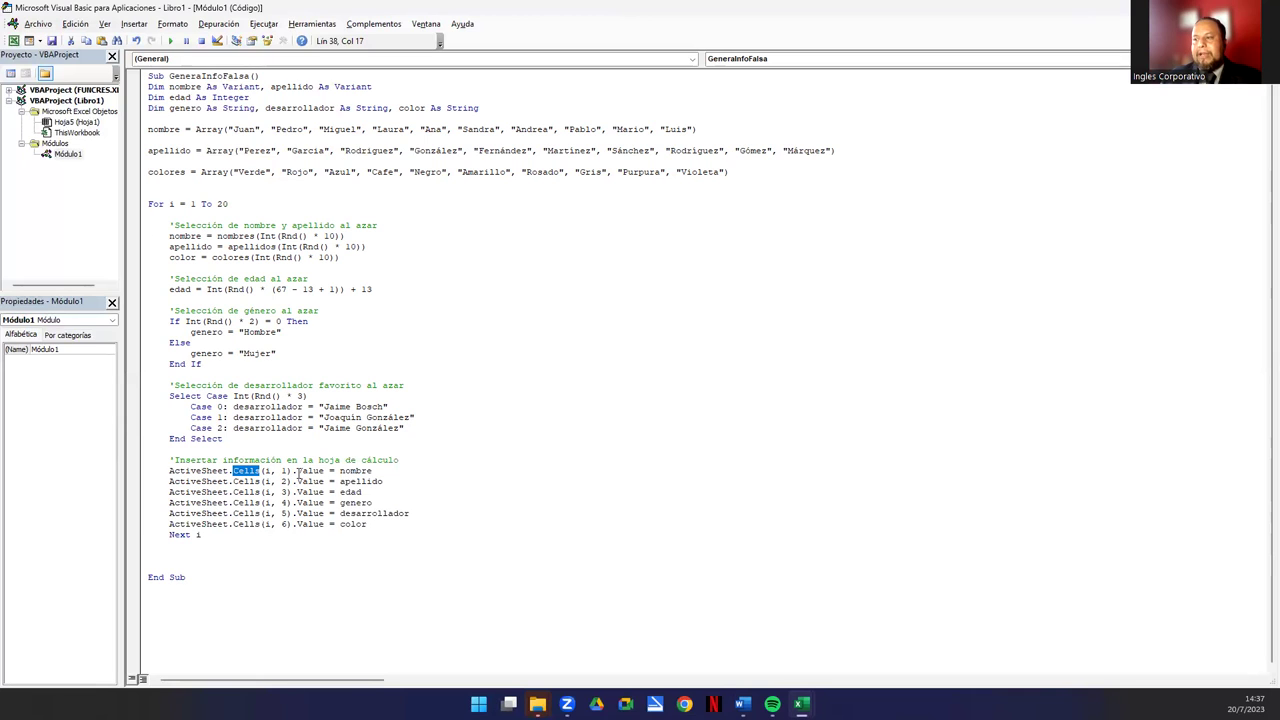
{"action": "left_click", "coordinate": [364, 470]}
{"action": "left_click_drag", "start_coordinate": [332, 236], "coordinate": [204, 247]}
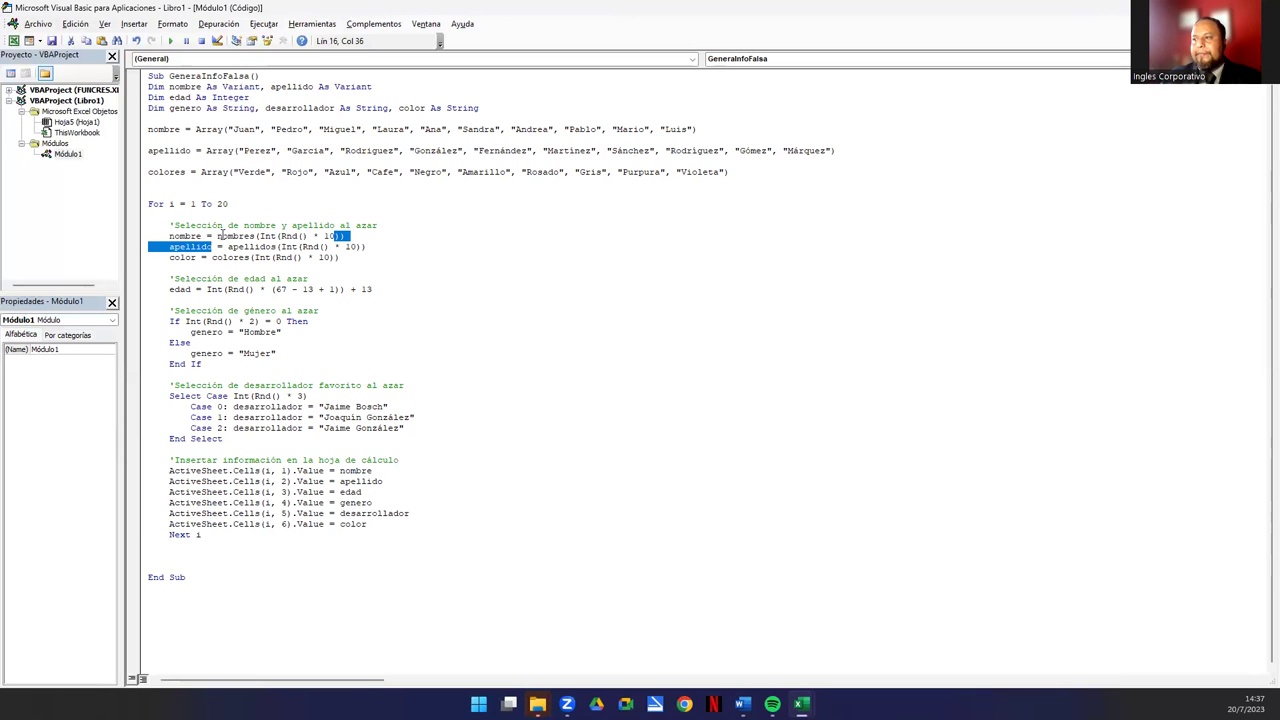
{"action": "left_click", "coordinate": [217, 236]}
{"action": "left_click", "coordinate": [361, 236], "text": "shift"}
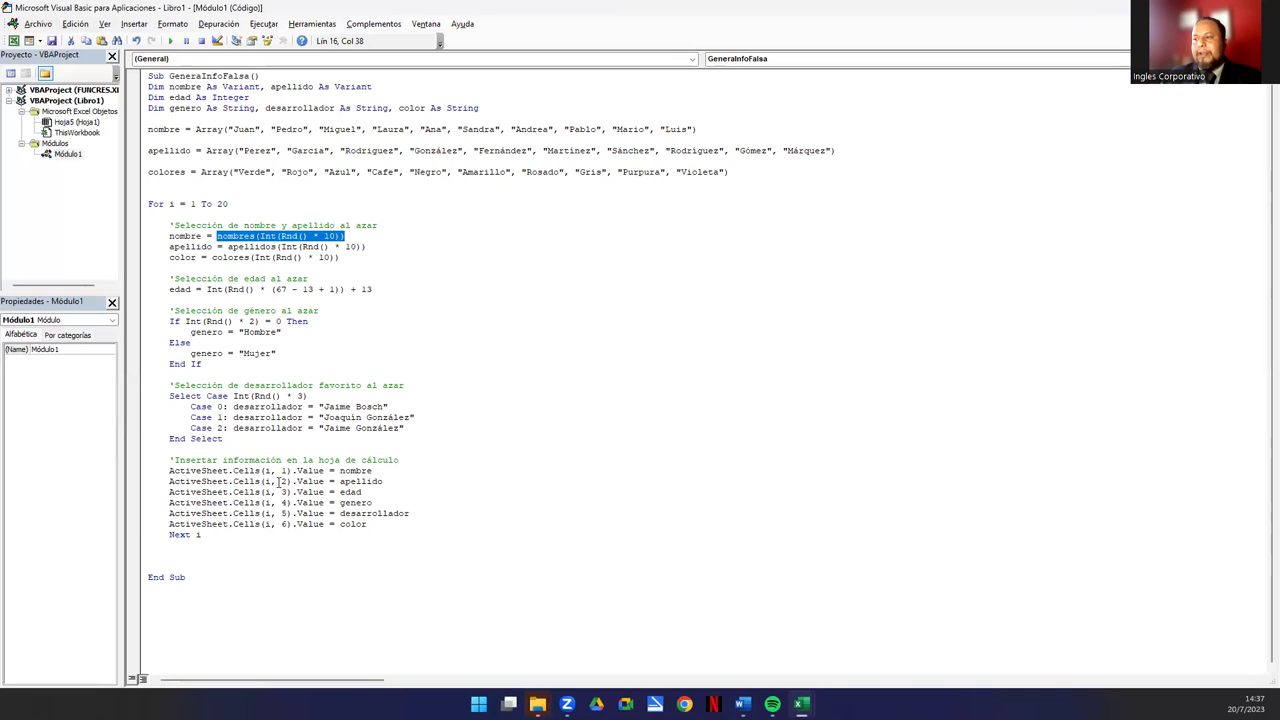
{"action": "double_click", "coordinate": [283, 481]}
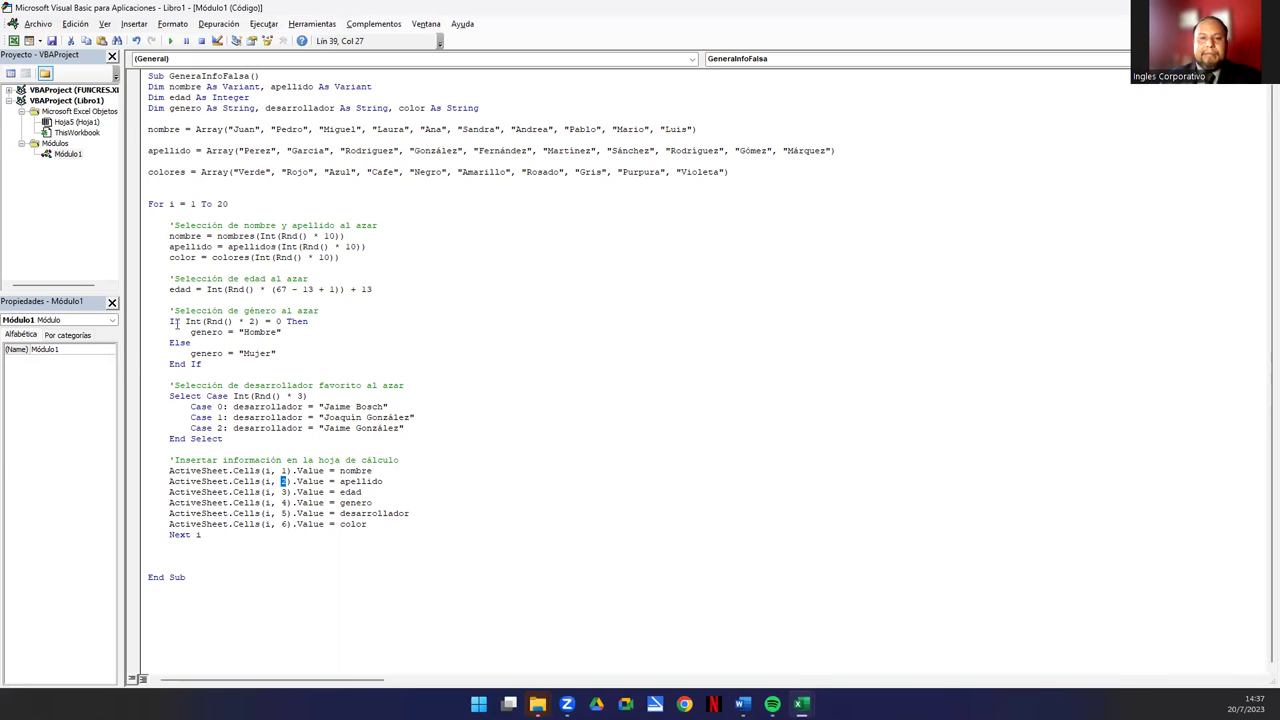
{"action": "left_click_drag", "start_coordinate": [271, 471], "coordinate": [272, 524]}
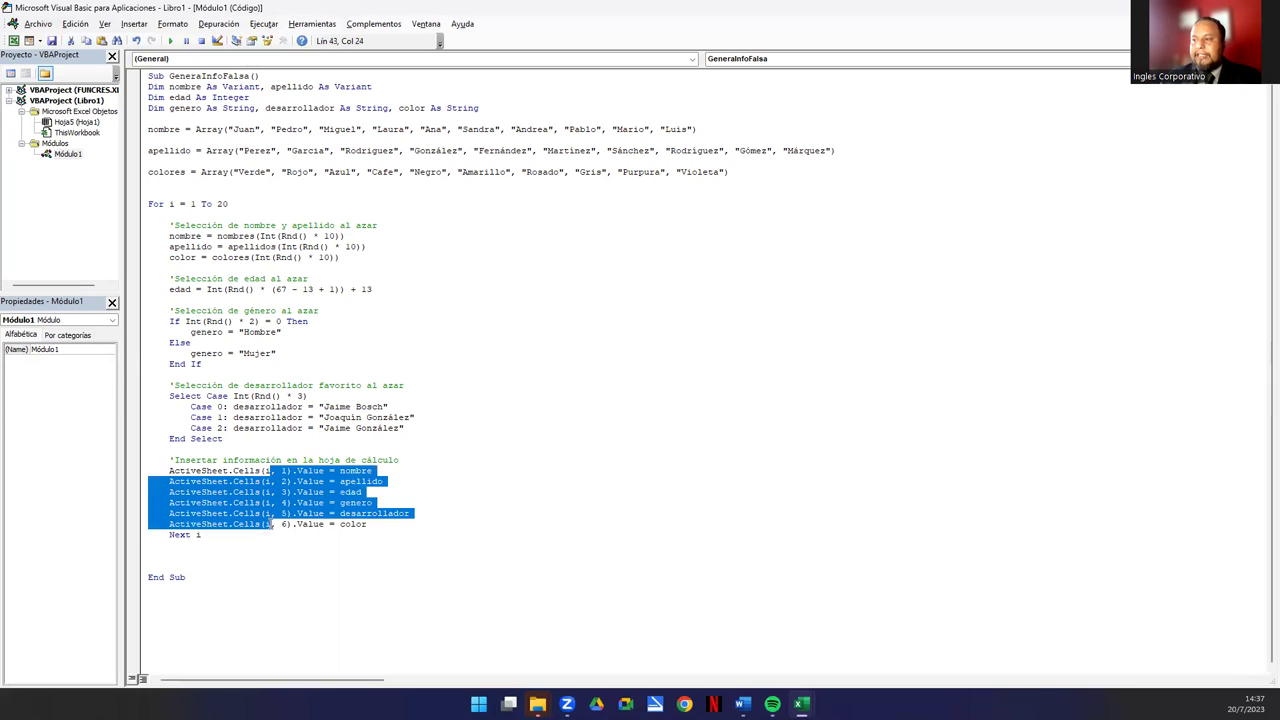
{"action": "left_click", "coordinate": [265, 460]}
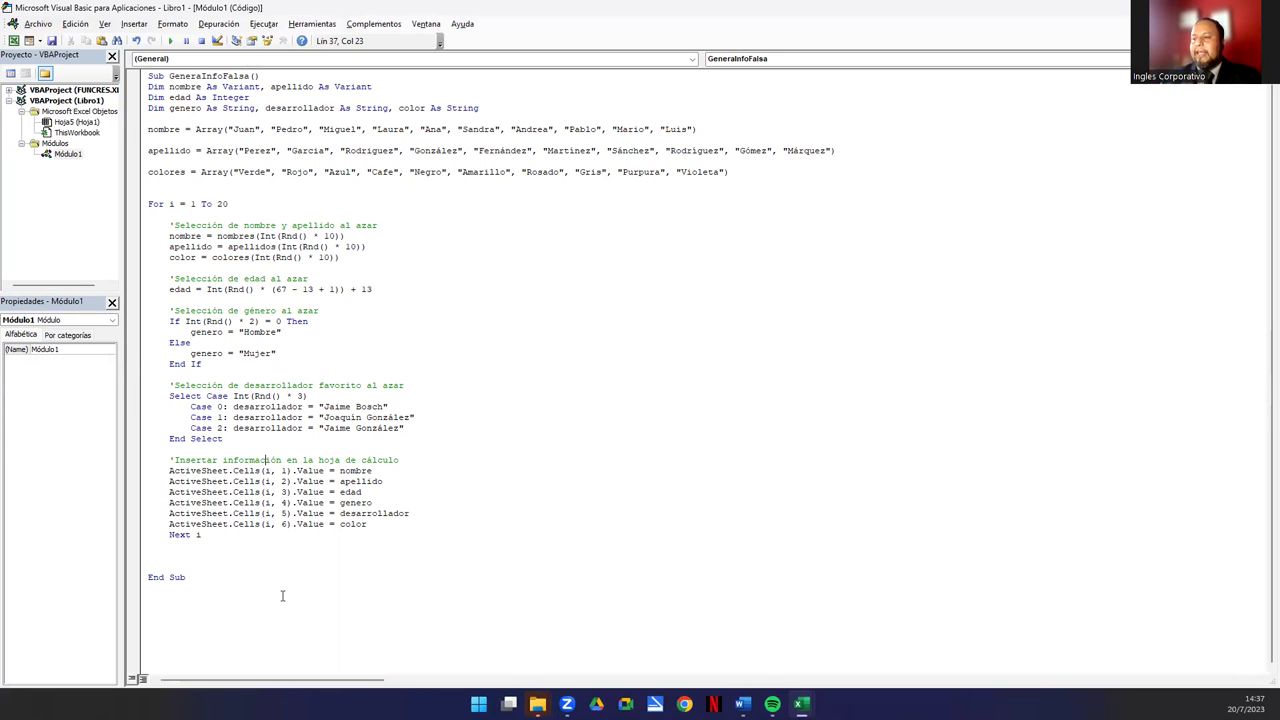
{"action": "left_click_drag", "start_coordinate": [339, 470], "coordinate": [369, 528]}
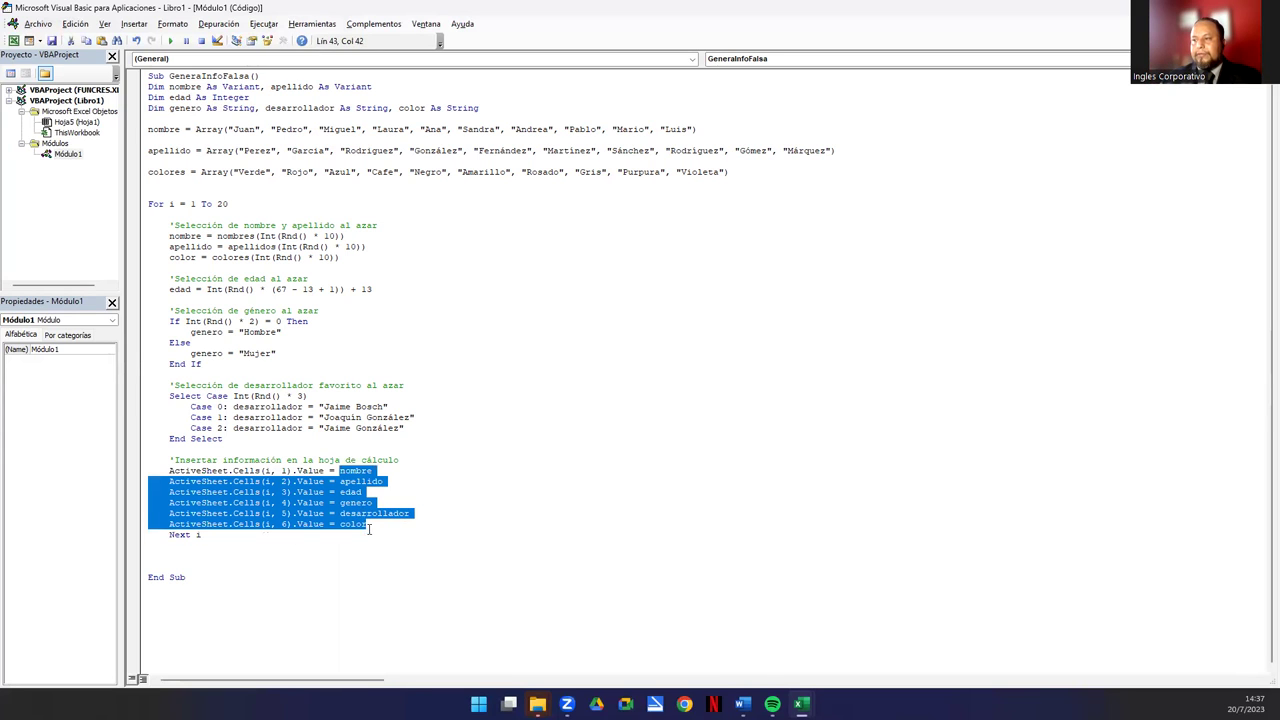
{"action": "left_click", "coordinate": [283, 540]}
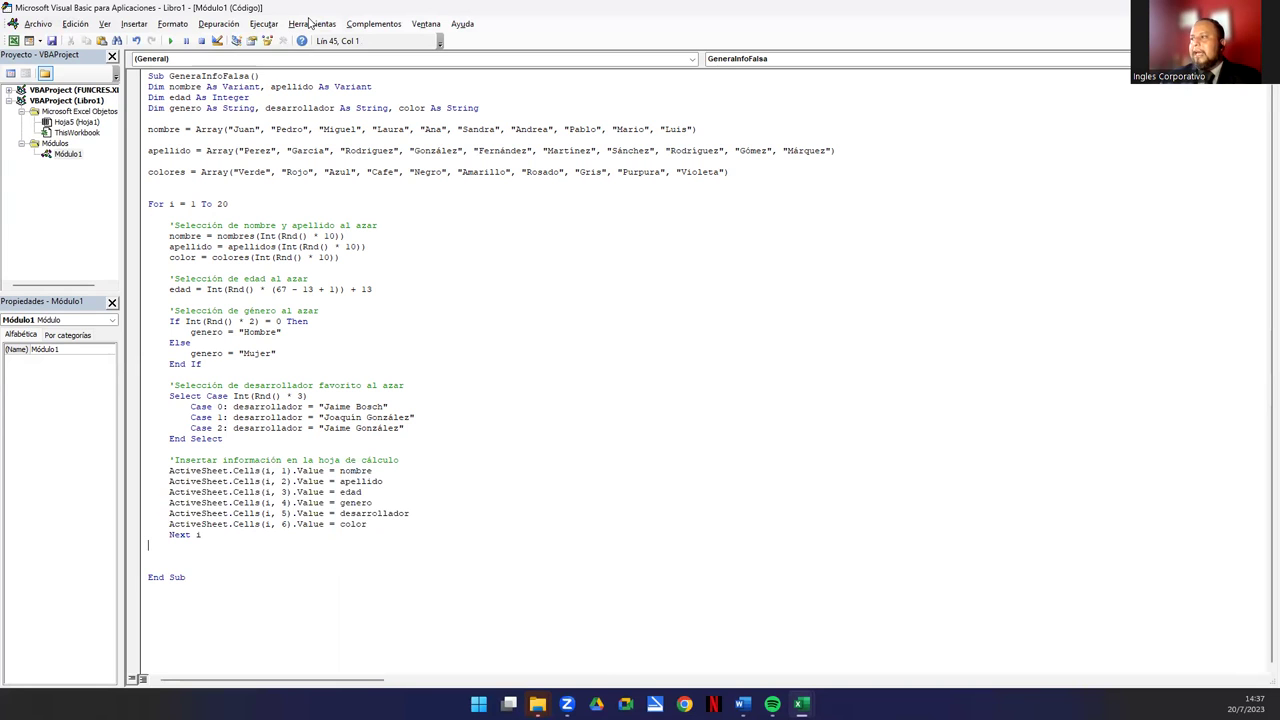
Shrink the editor beside the sheet and run GeneraInfoFalsa, dismissing the compile error
{"action": "double_click", "coordinate": [310, 8]}
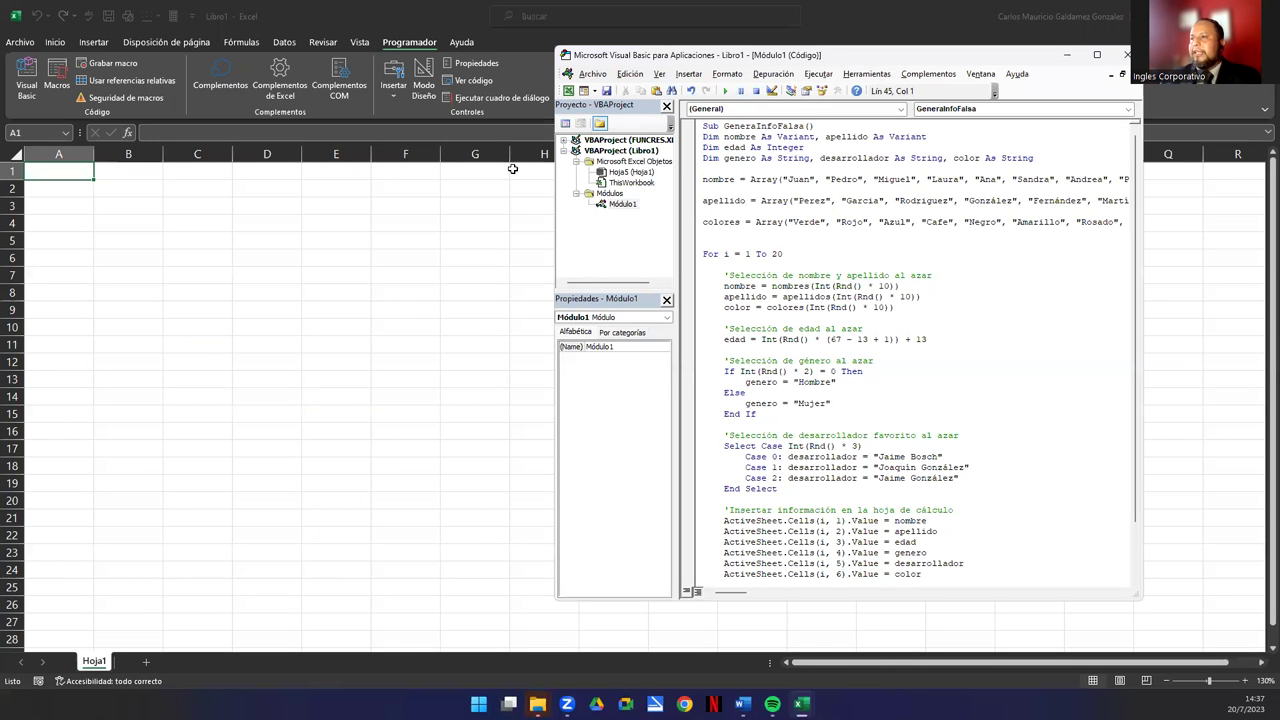
{"action": "left_click_drag", "start_coordinate": [850, 60], "coordinate": [945, 71]}
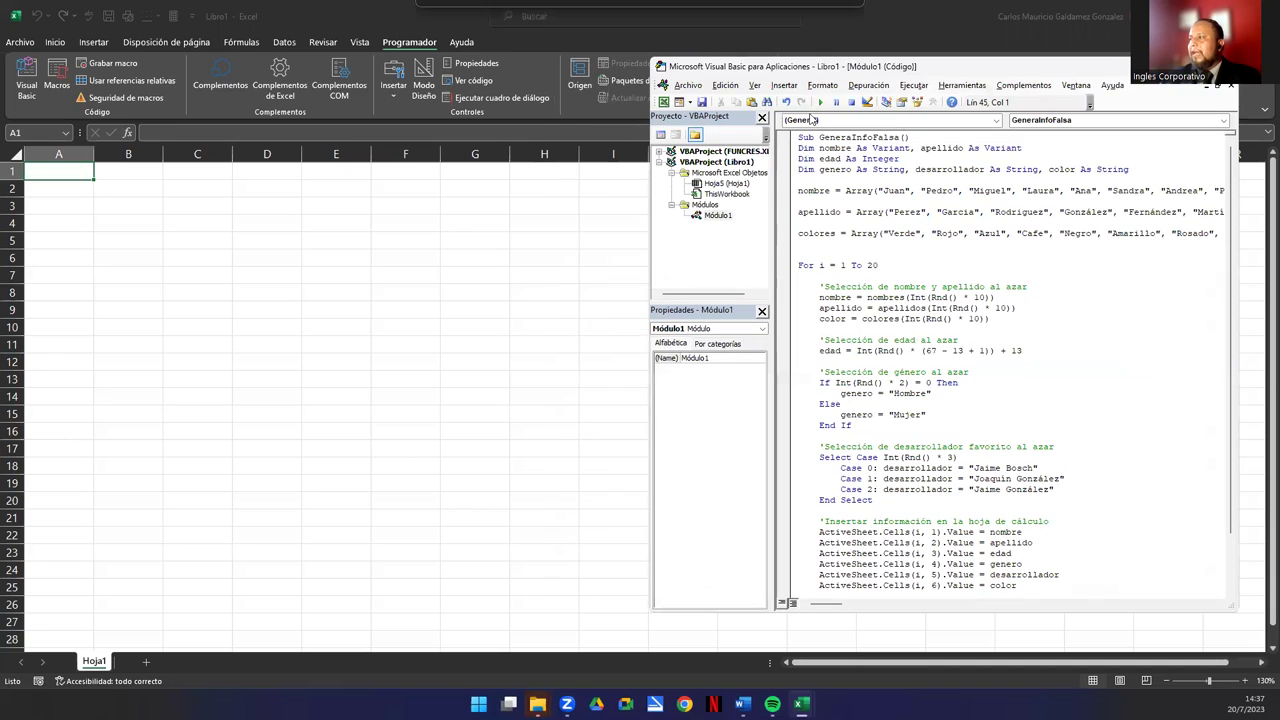
{"action": "left_click", "coordinate": [820, 102]}
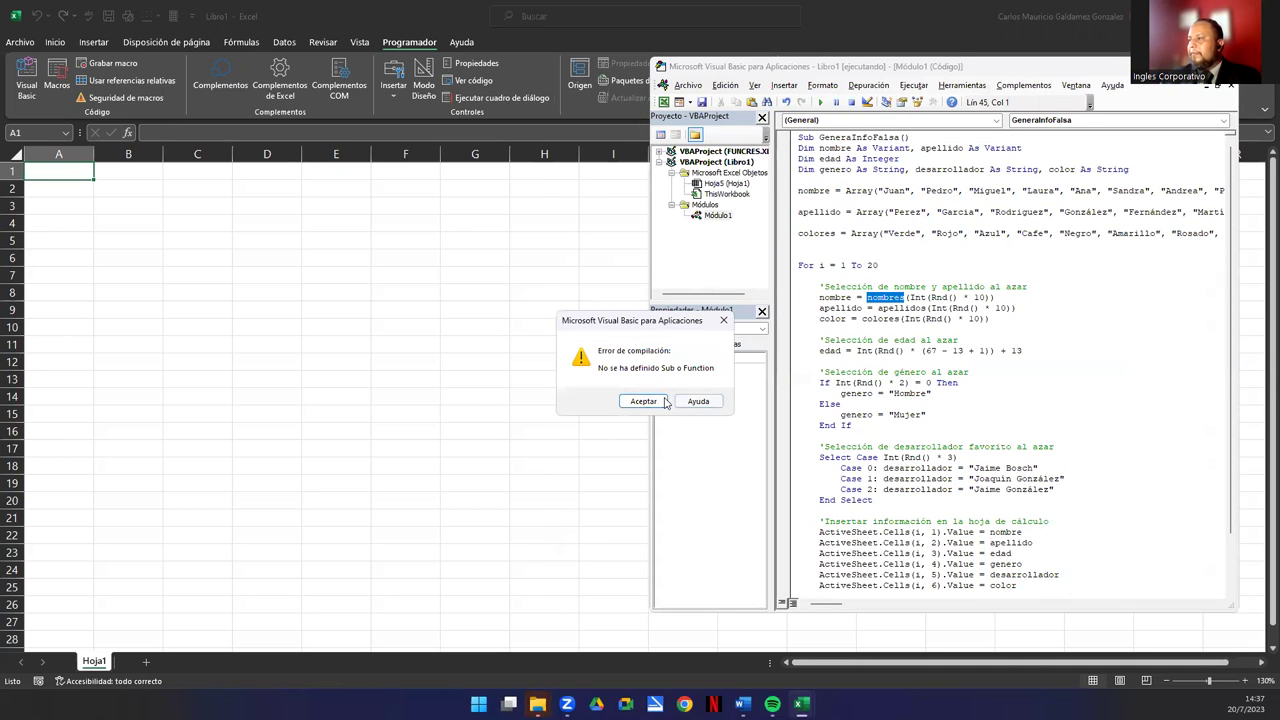
{"action": "left_click", "coordinate": [660, 401]}
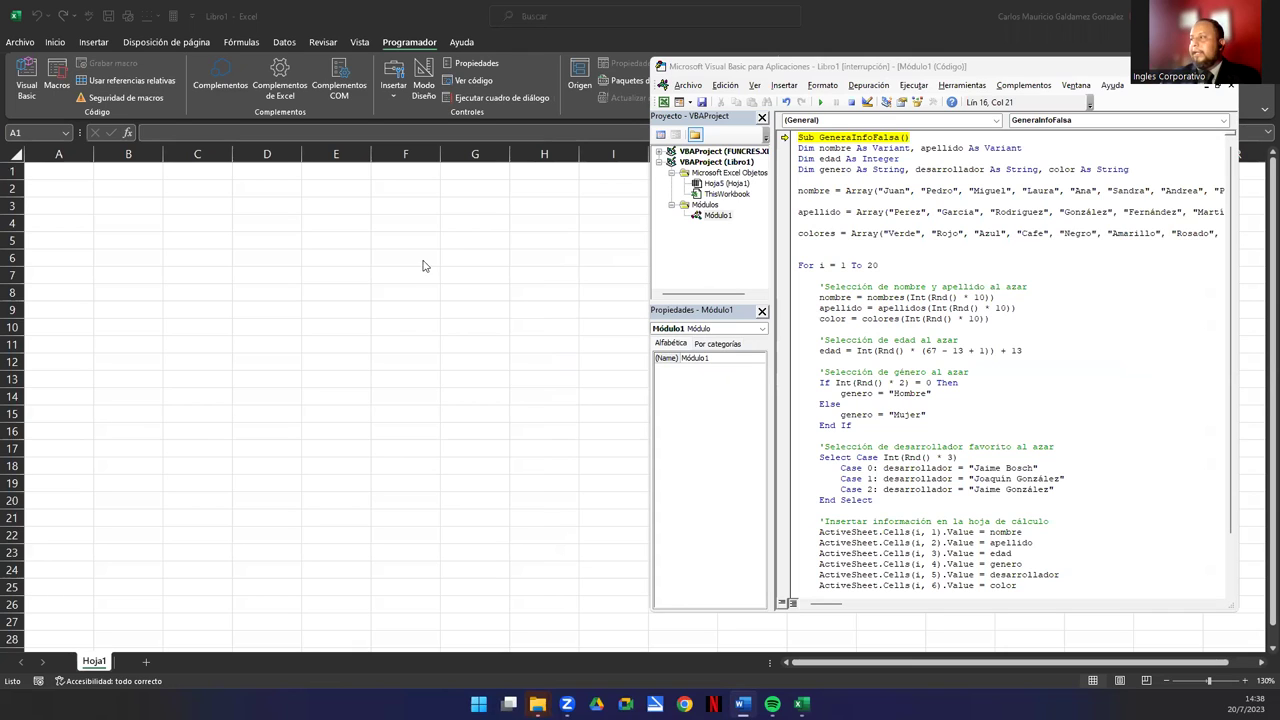
Rename nombre and apellido to nombres and apellidos in the Dim line and rerun the macro
{"action": "left_click", "coordinate": [856, 148]}
{"action": "type", "text": "s"}
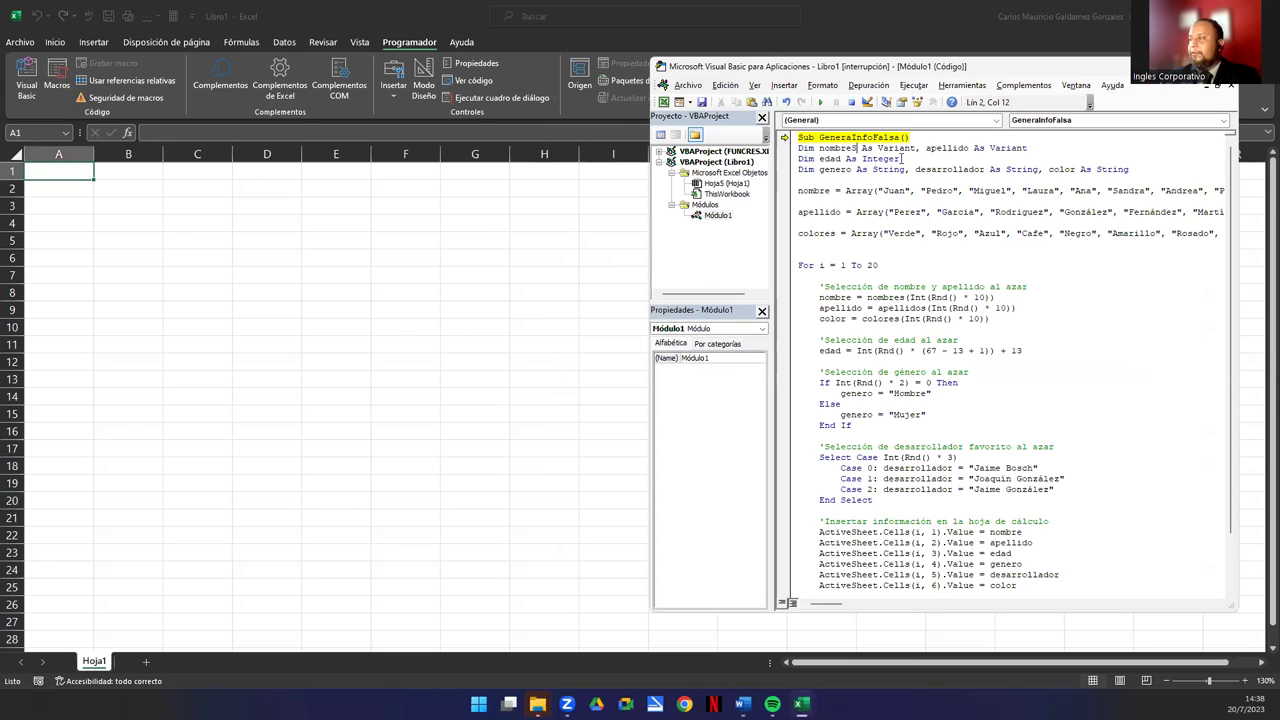
{"action": "key", "text": "BackSpace"}
{"action": "type", "text": "s"}
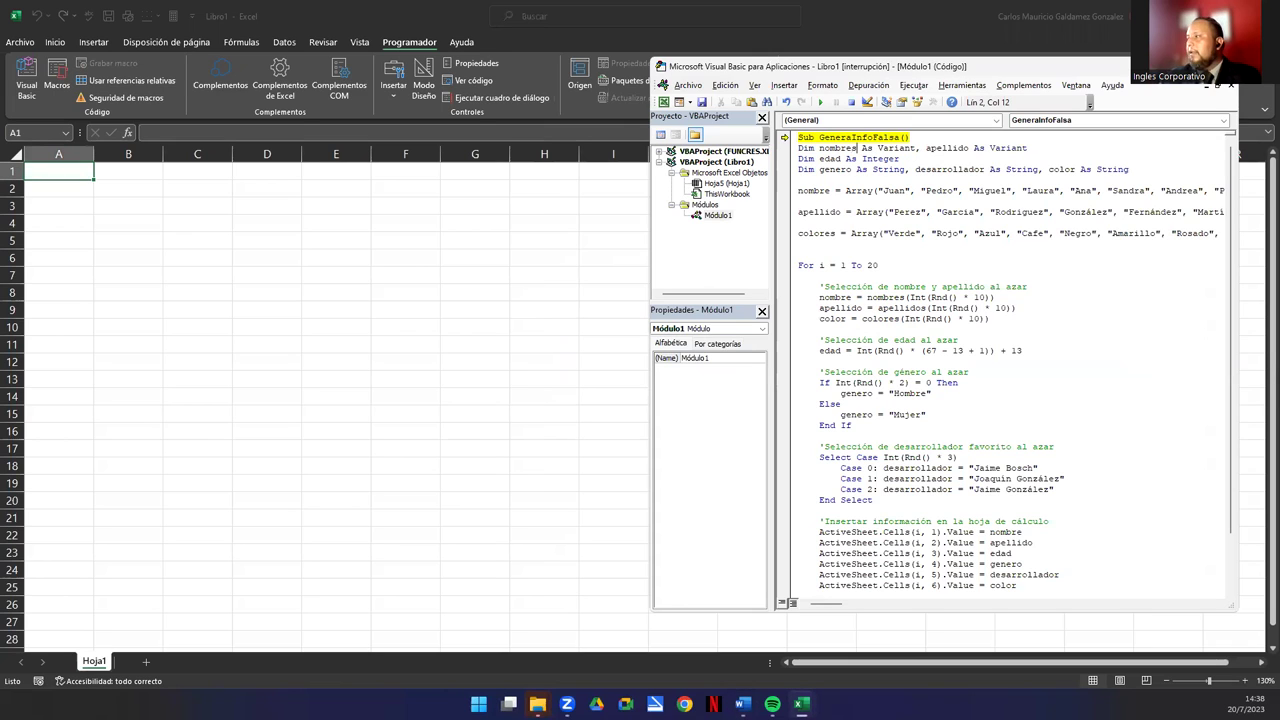
{"action": "left_click", "coordinate": [974, 148]}
{"action": "type", "text": "s"}
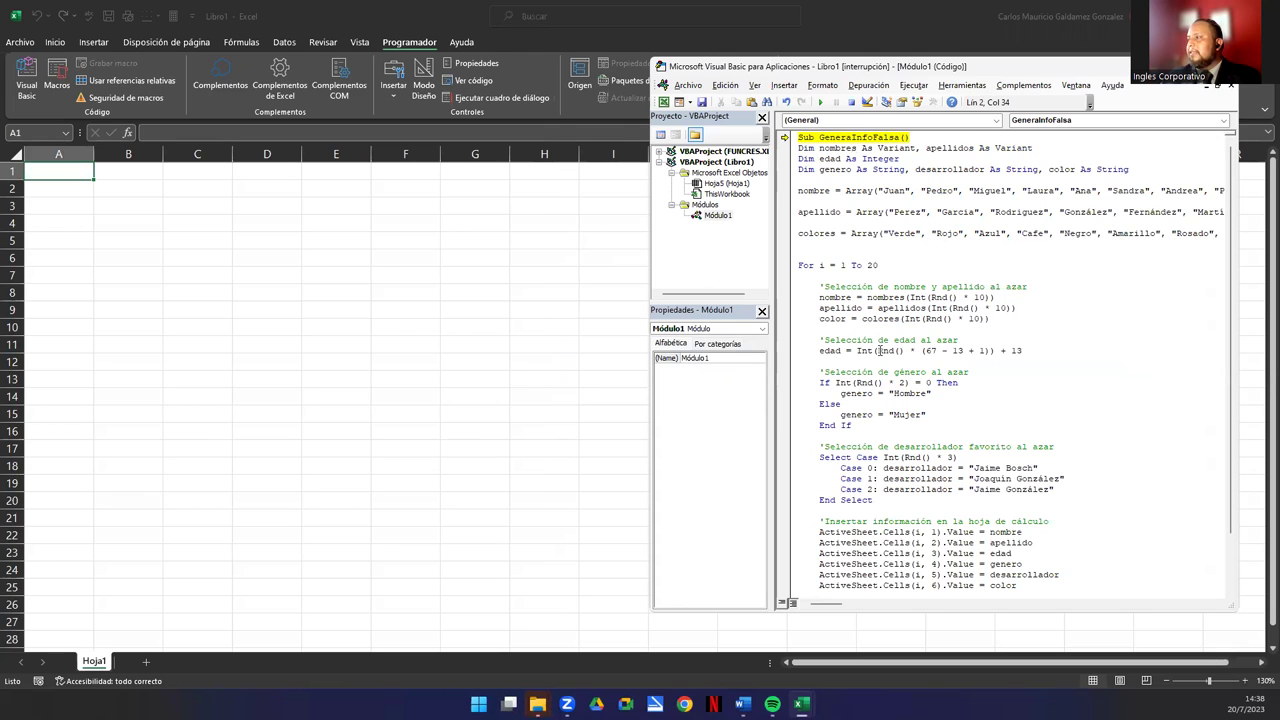
{"action": "left_click", "coordinate": [851, 102]}
After the type mismatch error, change the Array assignments to nombres and apellidos and run the macro
{"action": "left_click", "coordinate": [820, 102]}
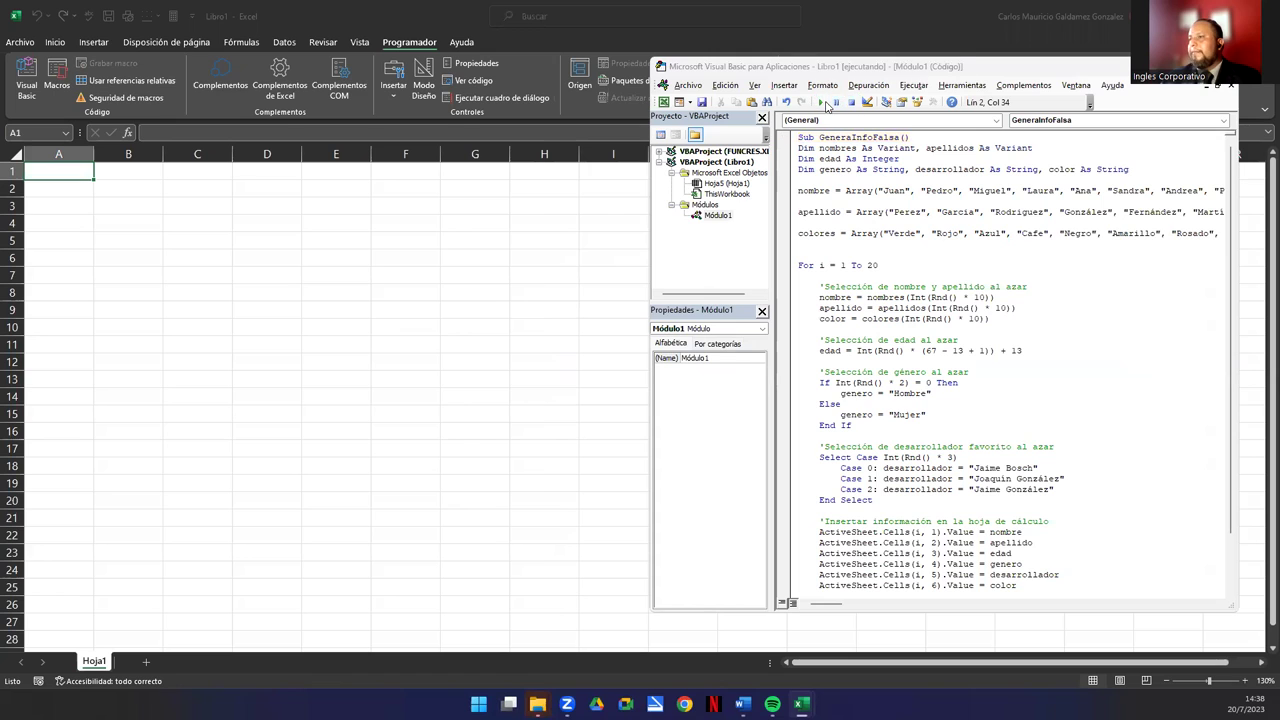
{"action": "left_click", "coordinate": [667, 305]}
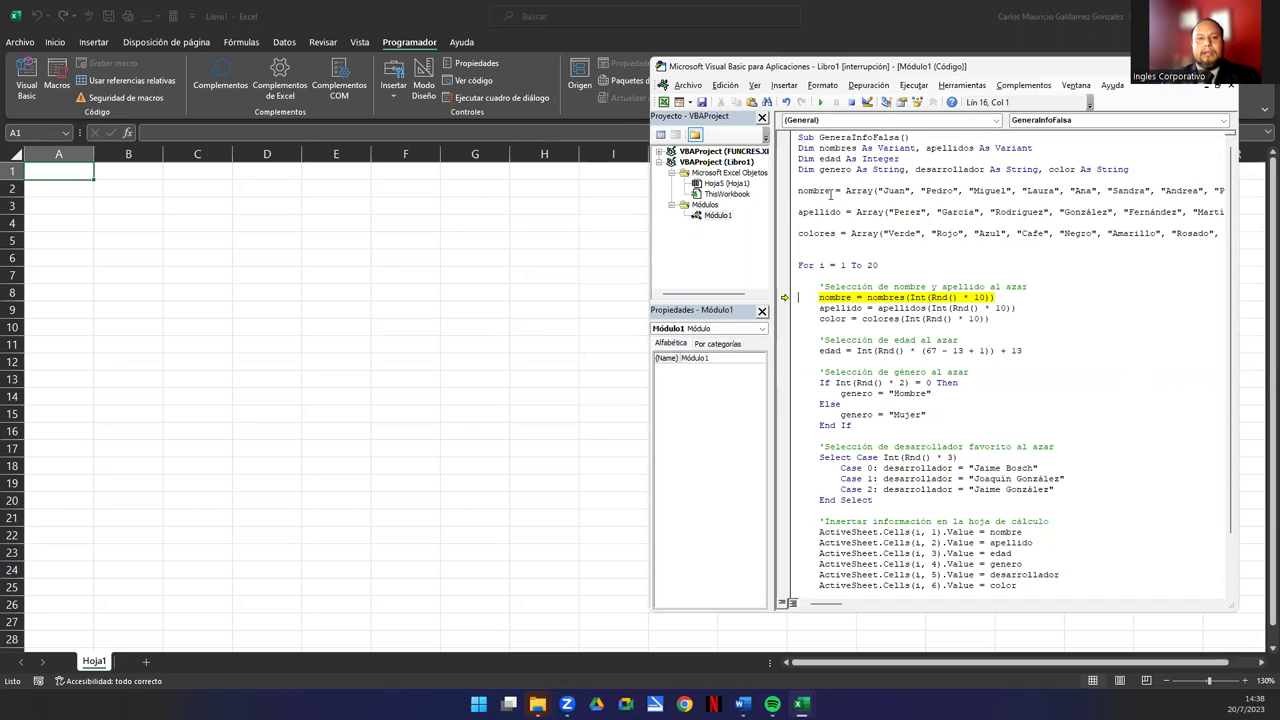
{"action": "left_click", "coordinate": [831, 190]}
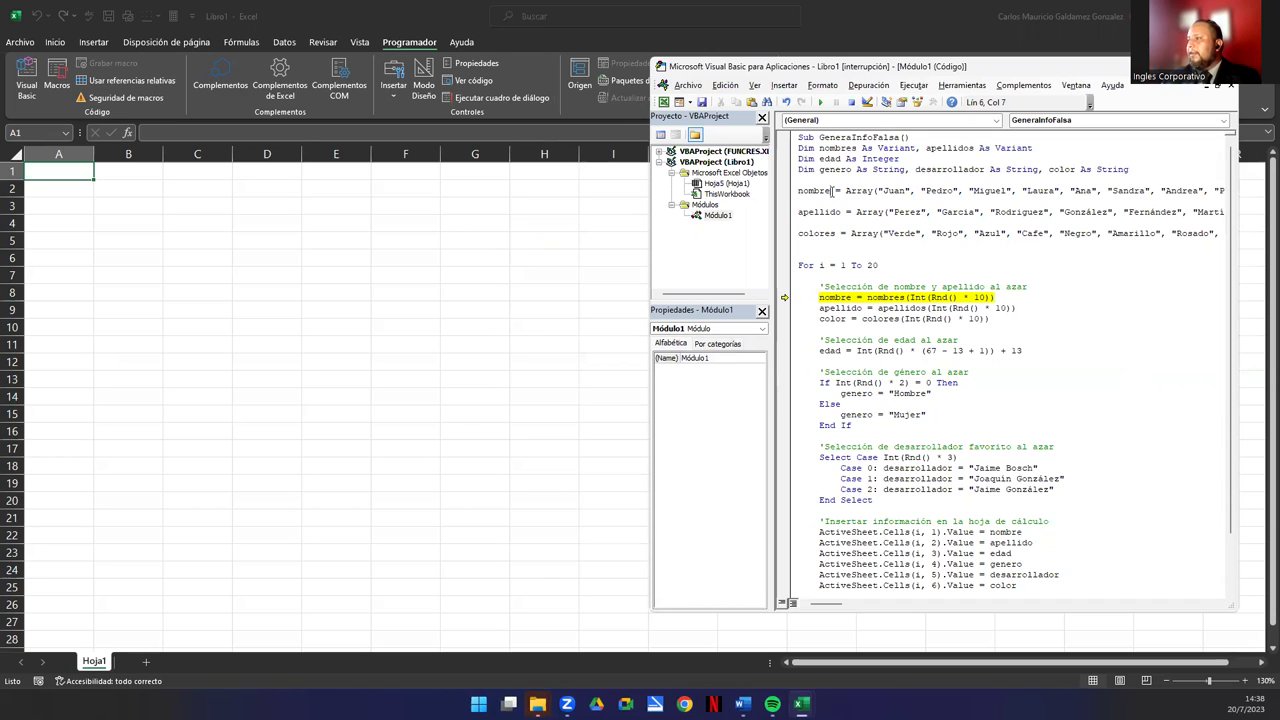
{"action": "type", "text": "s"}
{"action": "left_click", "coordinate": [846, 212]}
{"action": "type", "text": "s"}
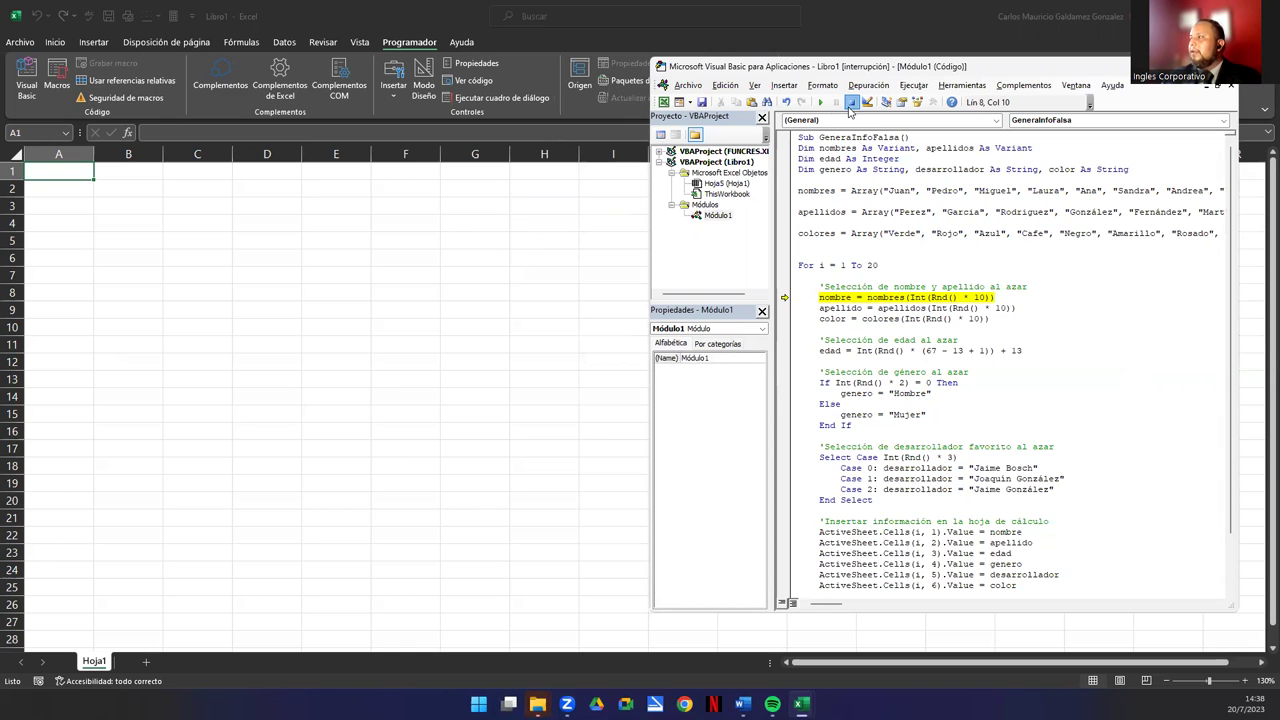
{"action": "left_click", "coordinate": [820, 102]}
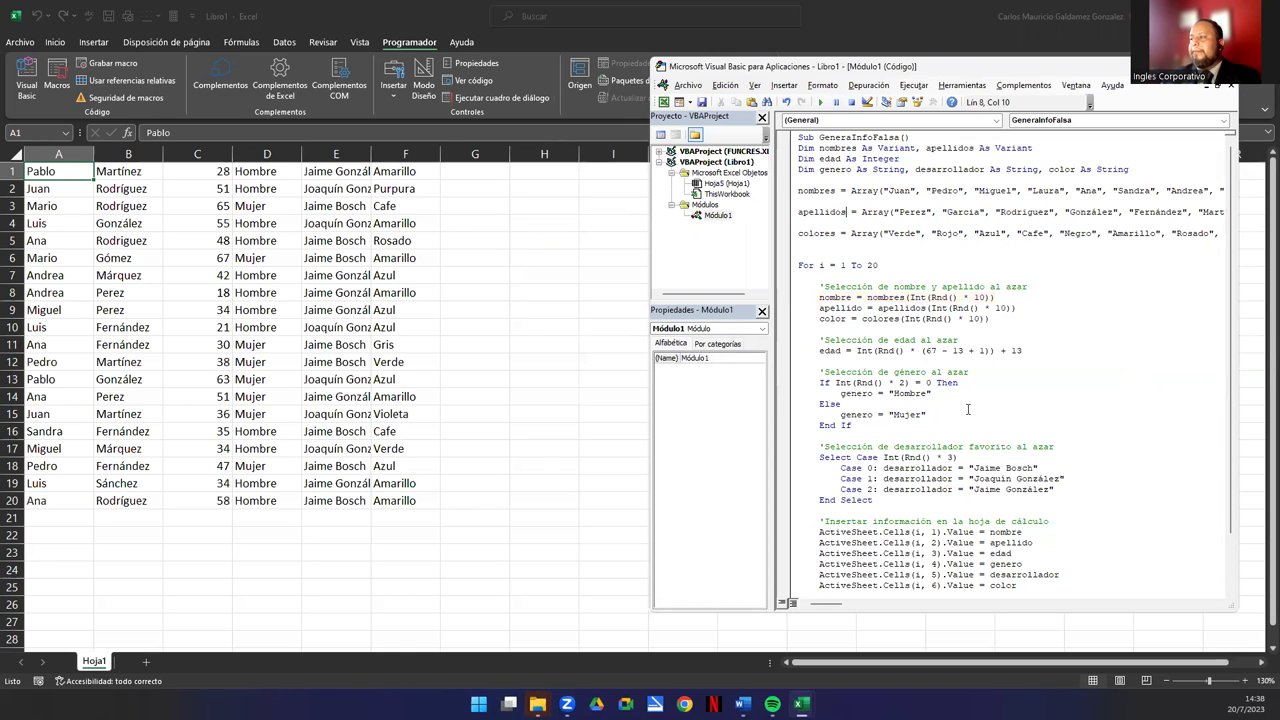
Autofit columns E, C and A to their contents
{"action": "left_click", "coordinate": [370, 160]}
{"action": "double_click", "coordinate": [370, 160]}
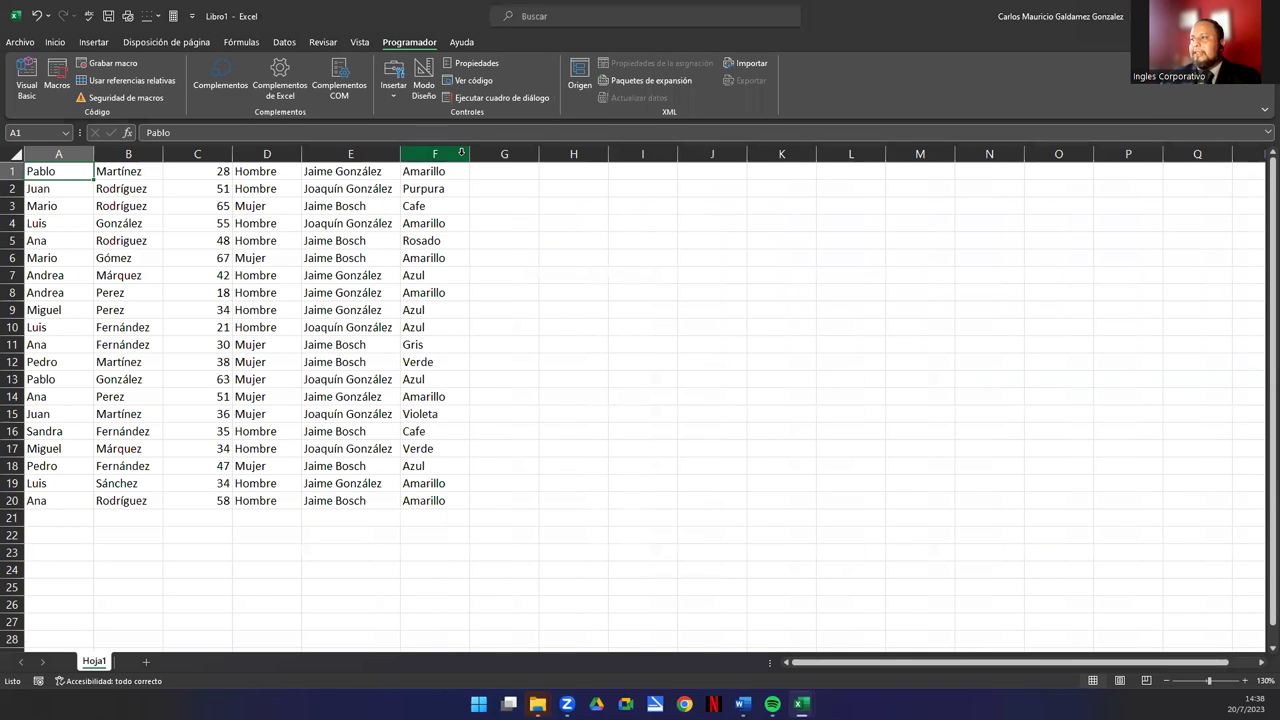
{"action": "double_click", "coordinate": [228, 155]}
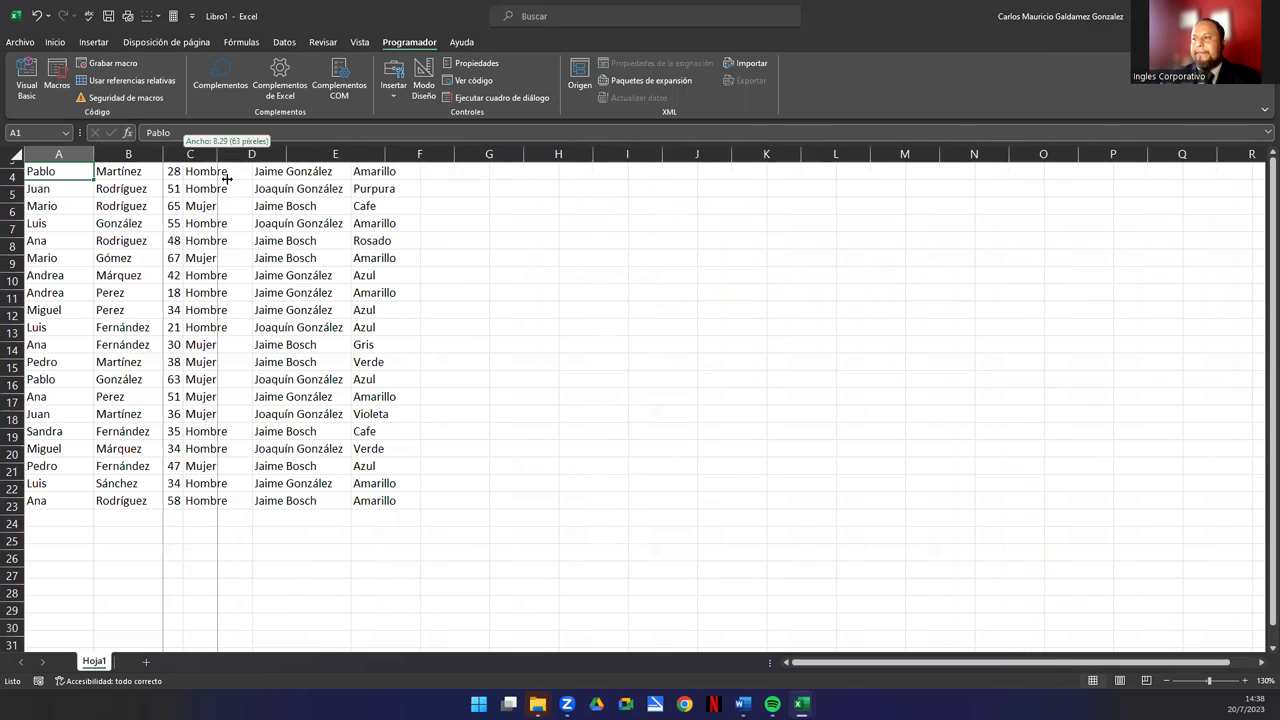
{"action": "double_click", "coordinate": [94, 155]}
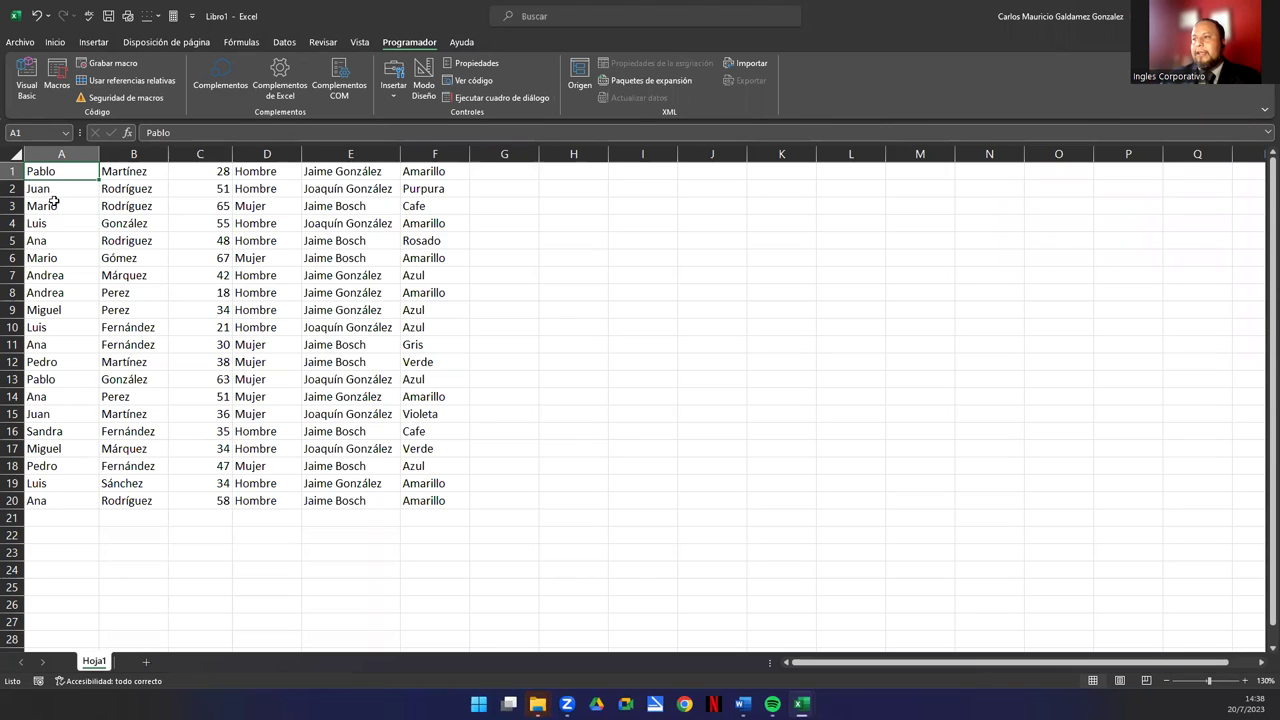
Select cells of the third record and reopen the GeneraInfoFalsa code beside the data with Alt+F11
{"action": "left_click_drag", "start_coordinate": [55, 207], "coordinate": [425, 198]}
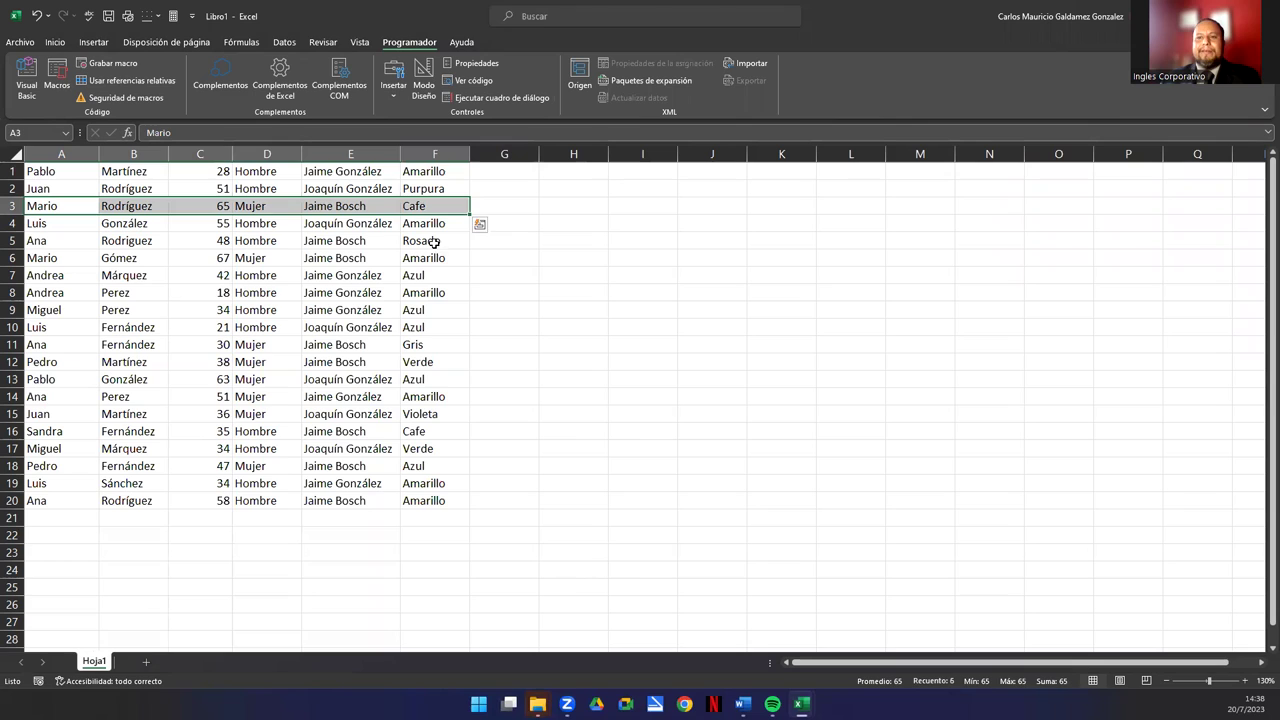
{"action": "left_click_drag", "start_coordinate": [268, 206], "coordinate": [191, 206]}
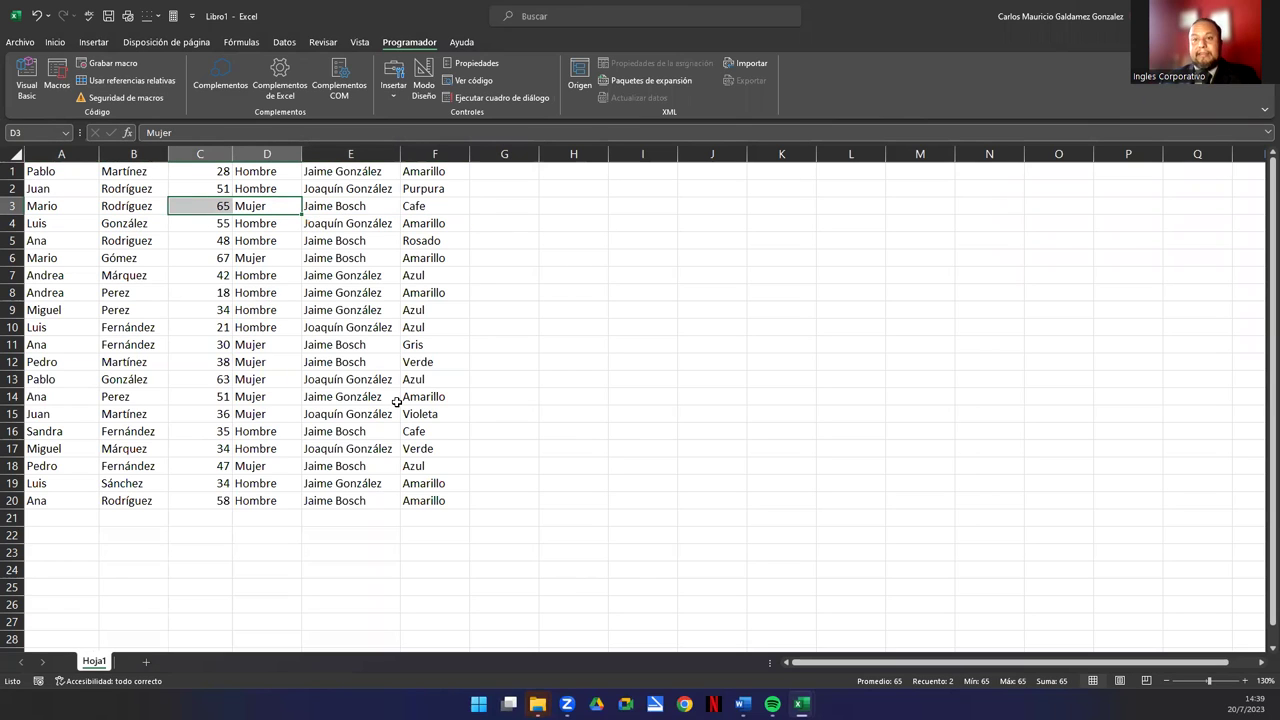
{"action": "key", "text": "alt+F11"}
{"action": "left_click", "coordinate": [943, 318]}
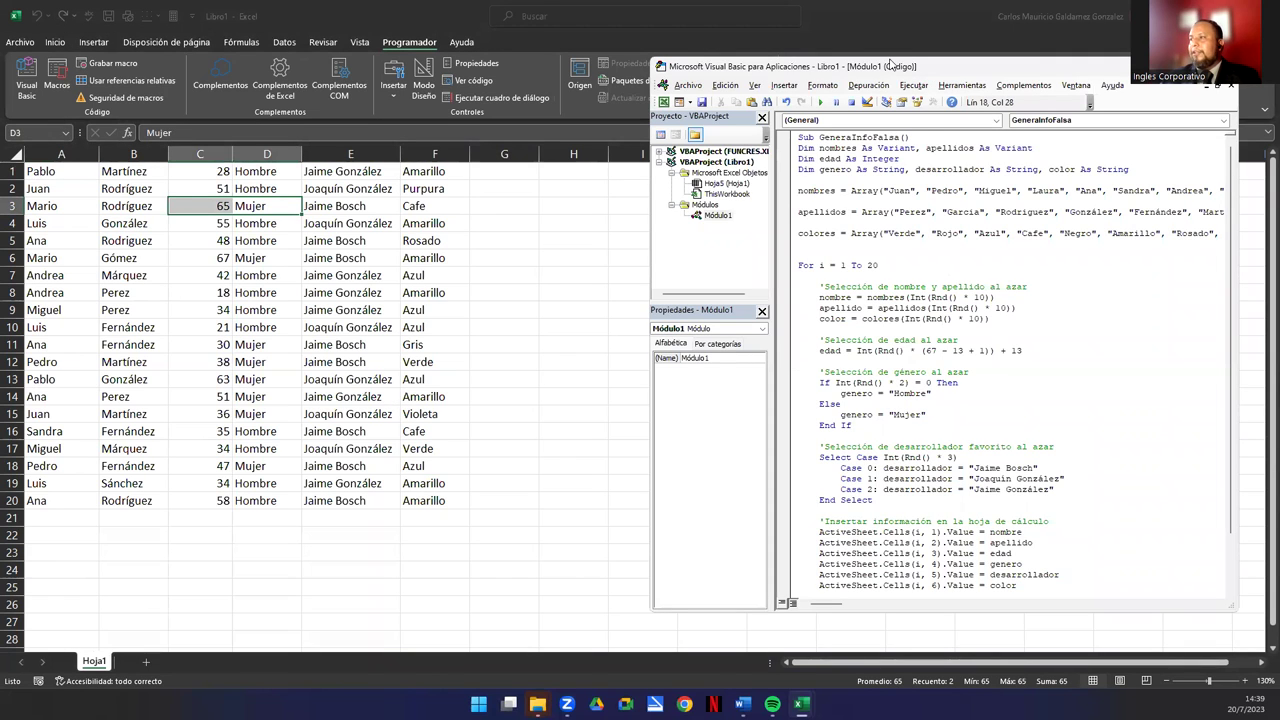
{"action": "left_click_drag", "start_coordinate": [890, 65], "coordinate": [753, 16]}
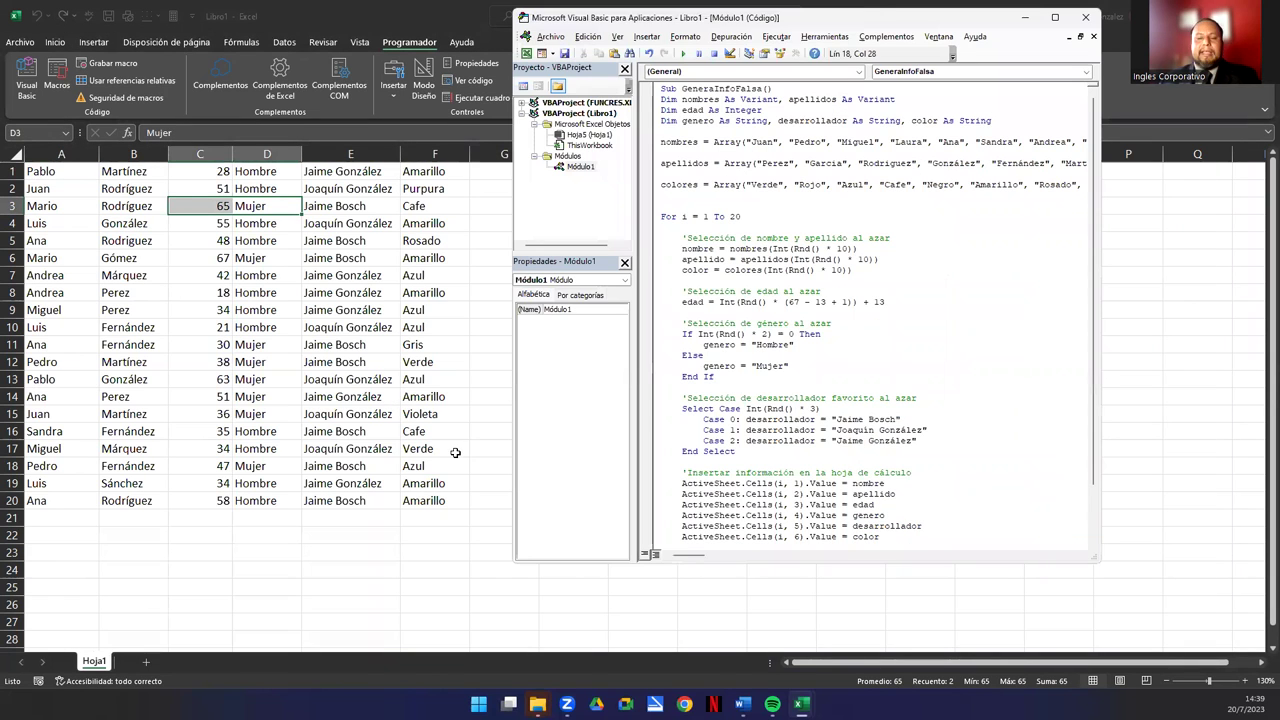